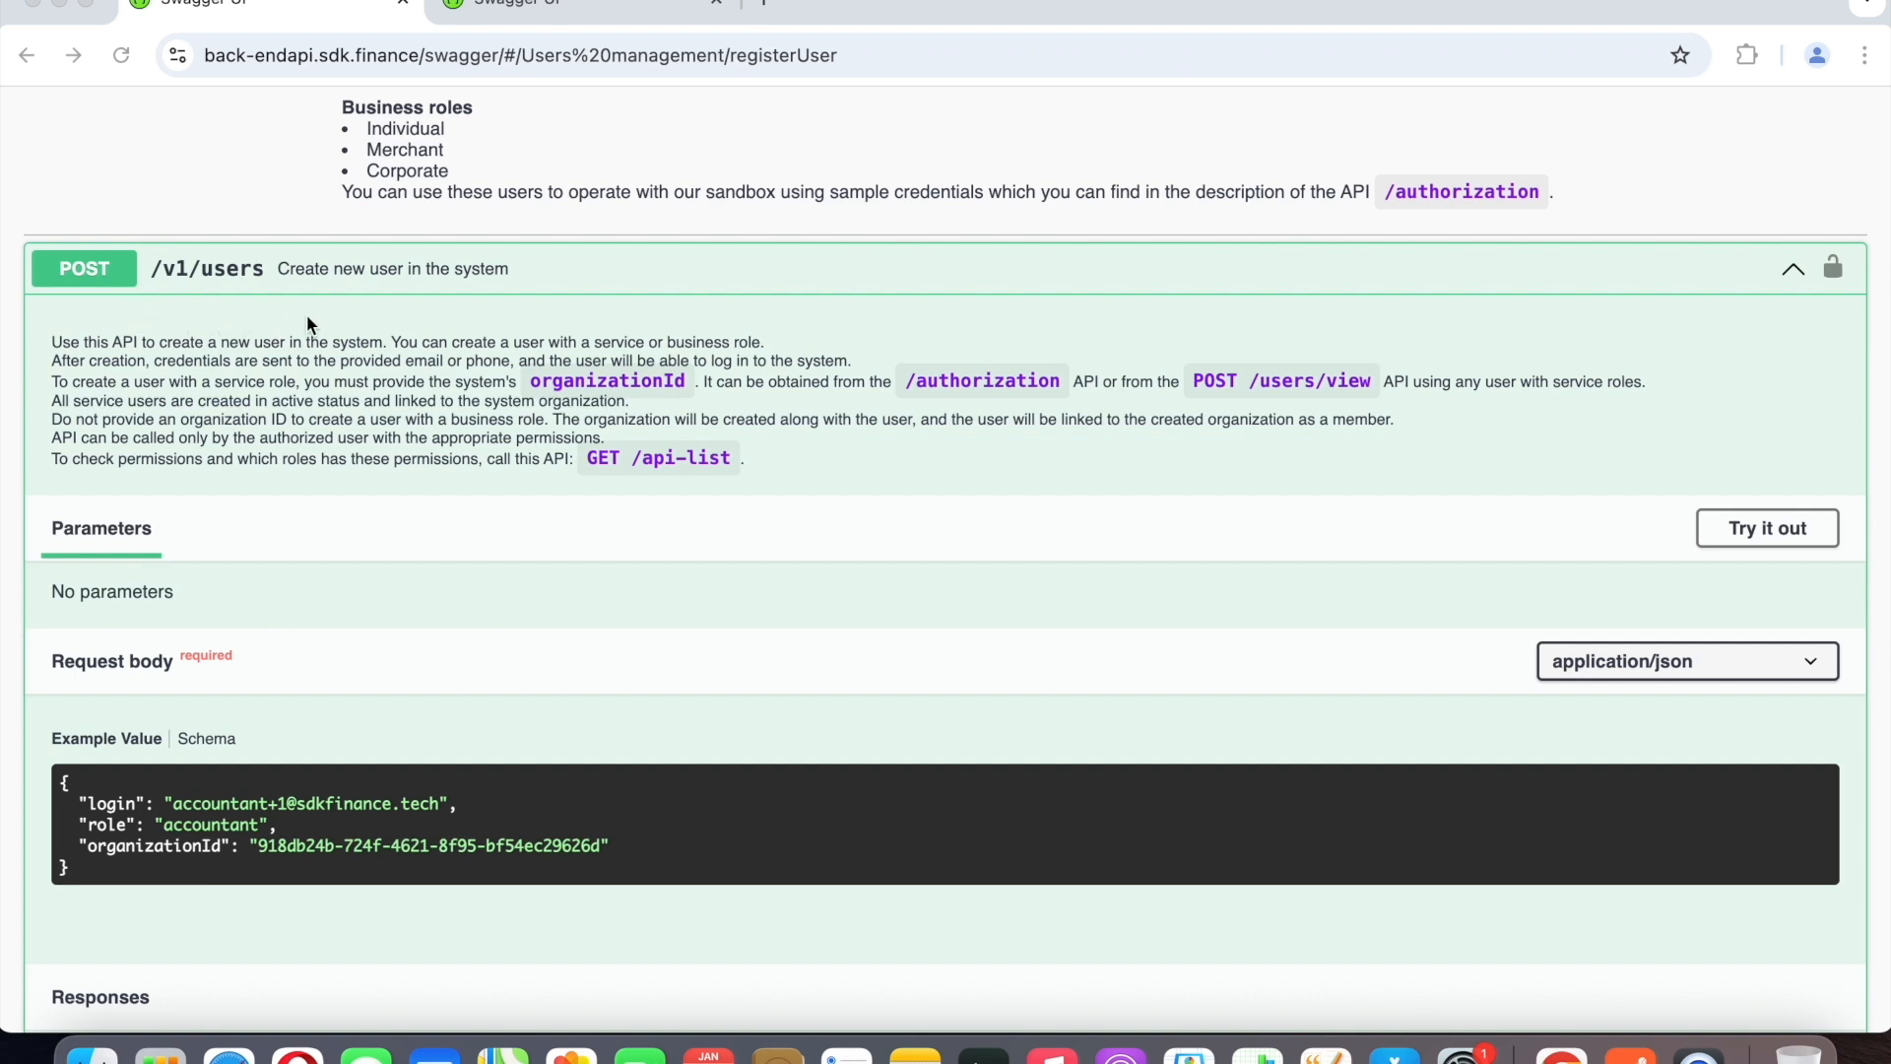
Switch to Postman, send the system-role create-user request with role compliance_manager, and review its response.
scroll(308, 323, "down", 5)
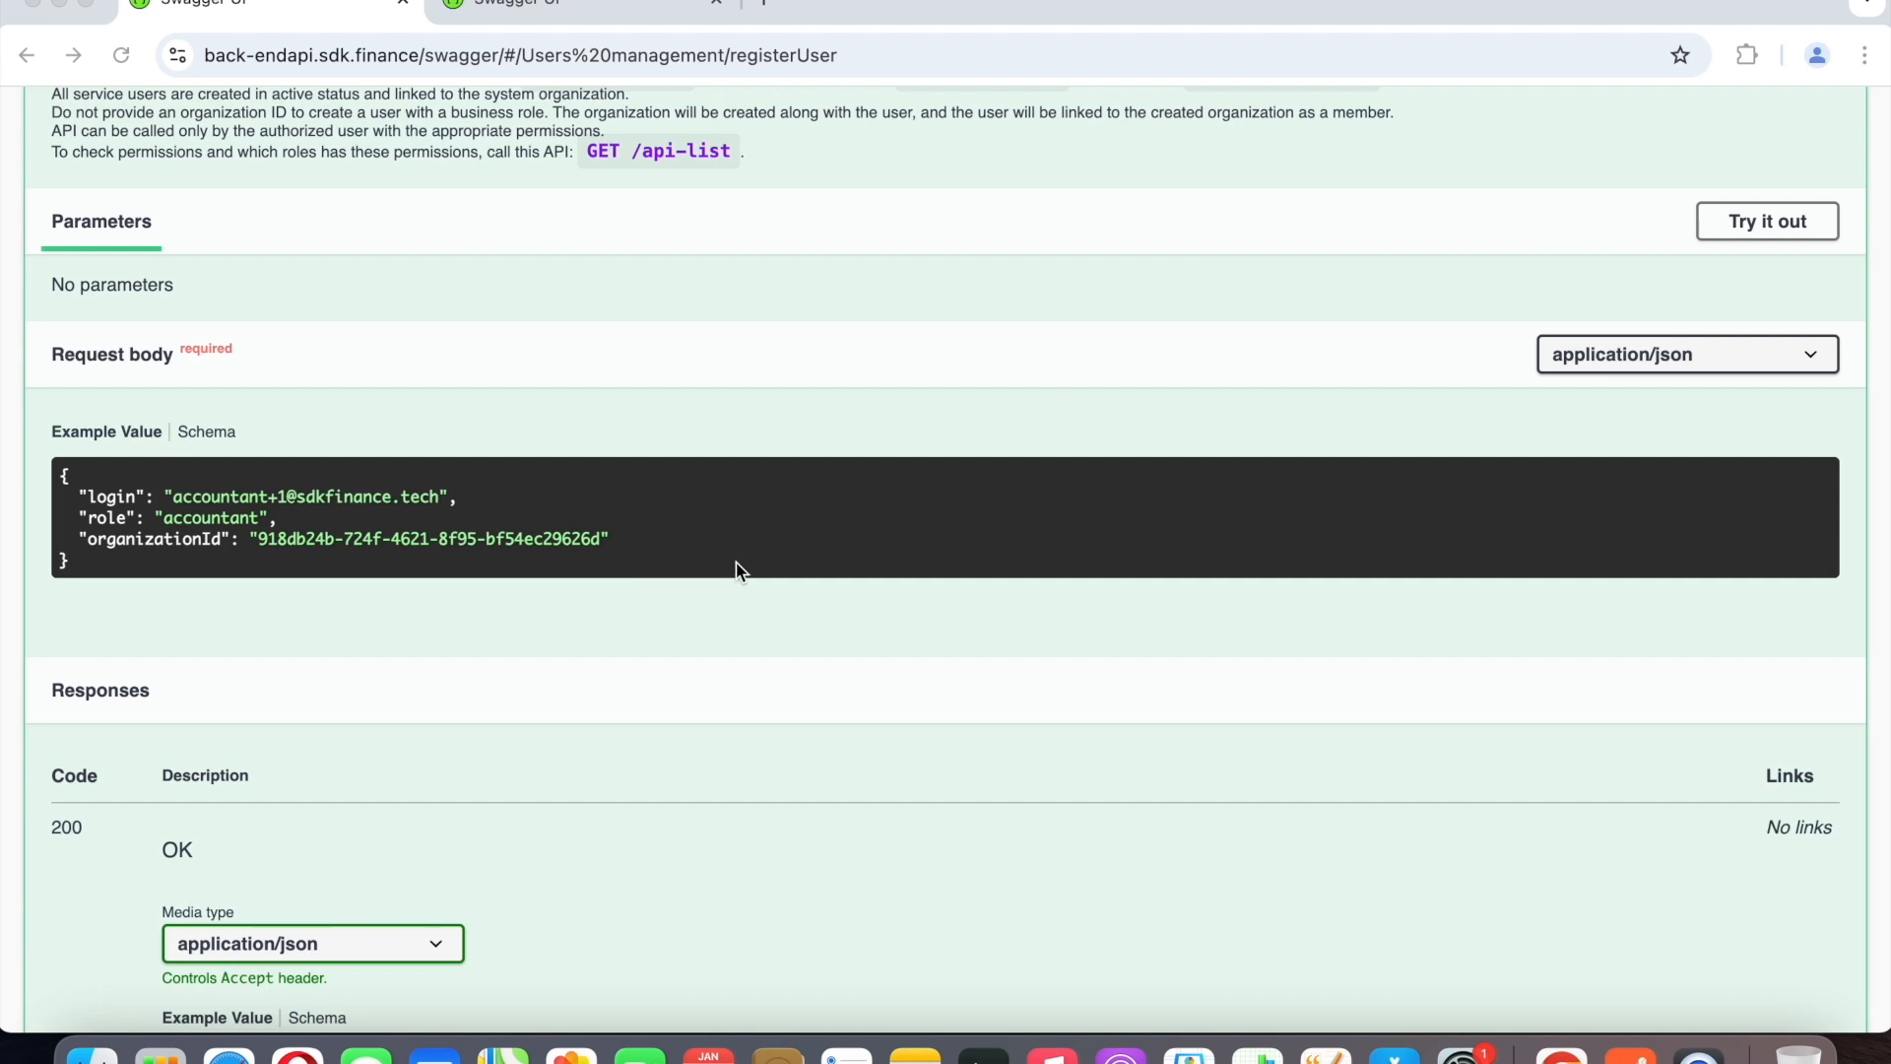
scroll(741, 571, "up", 2)
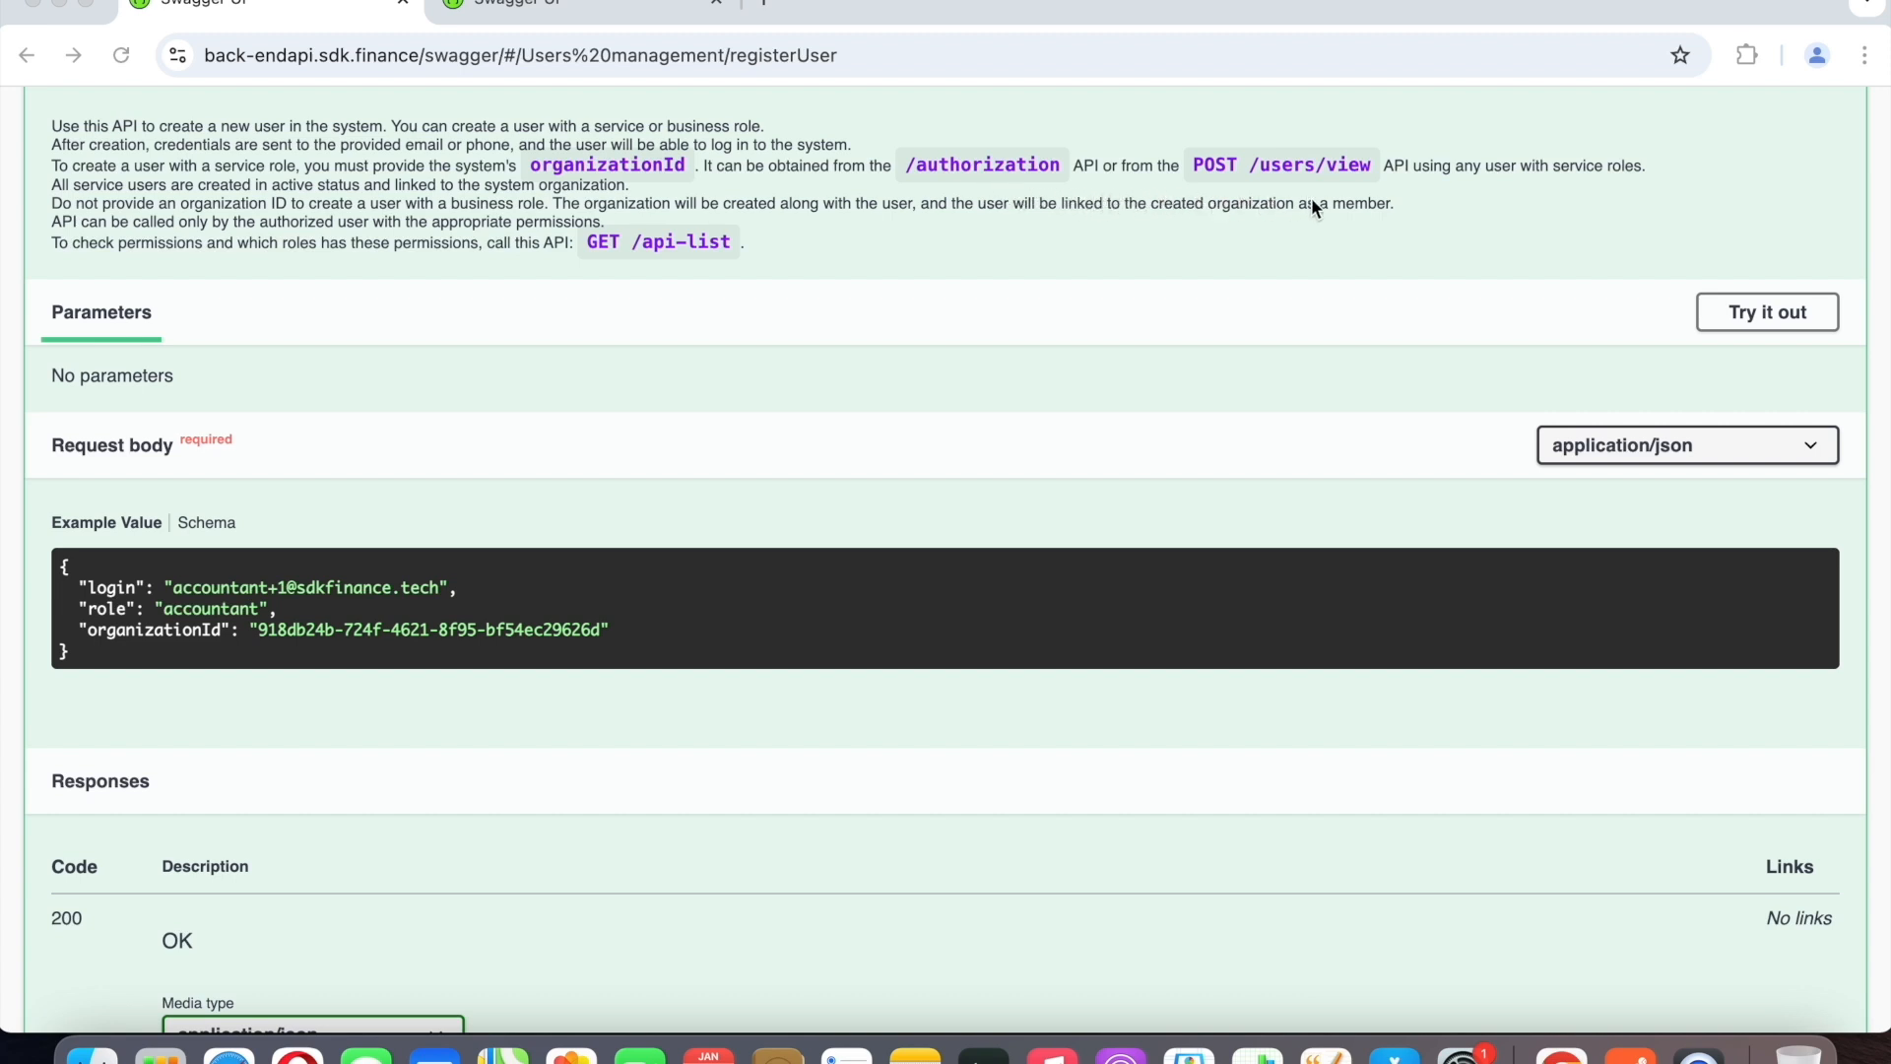
left_click(1630, 1051)
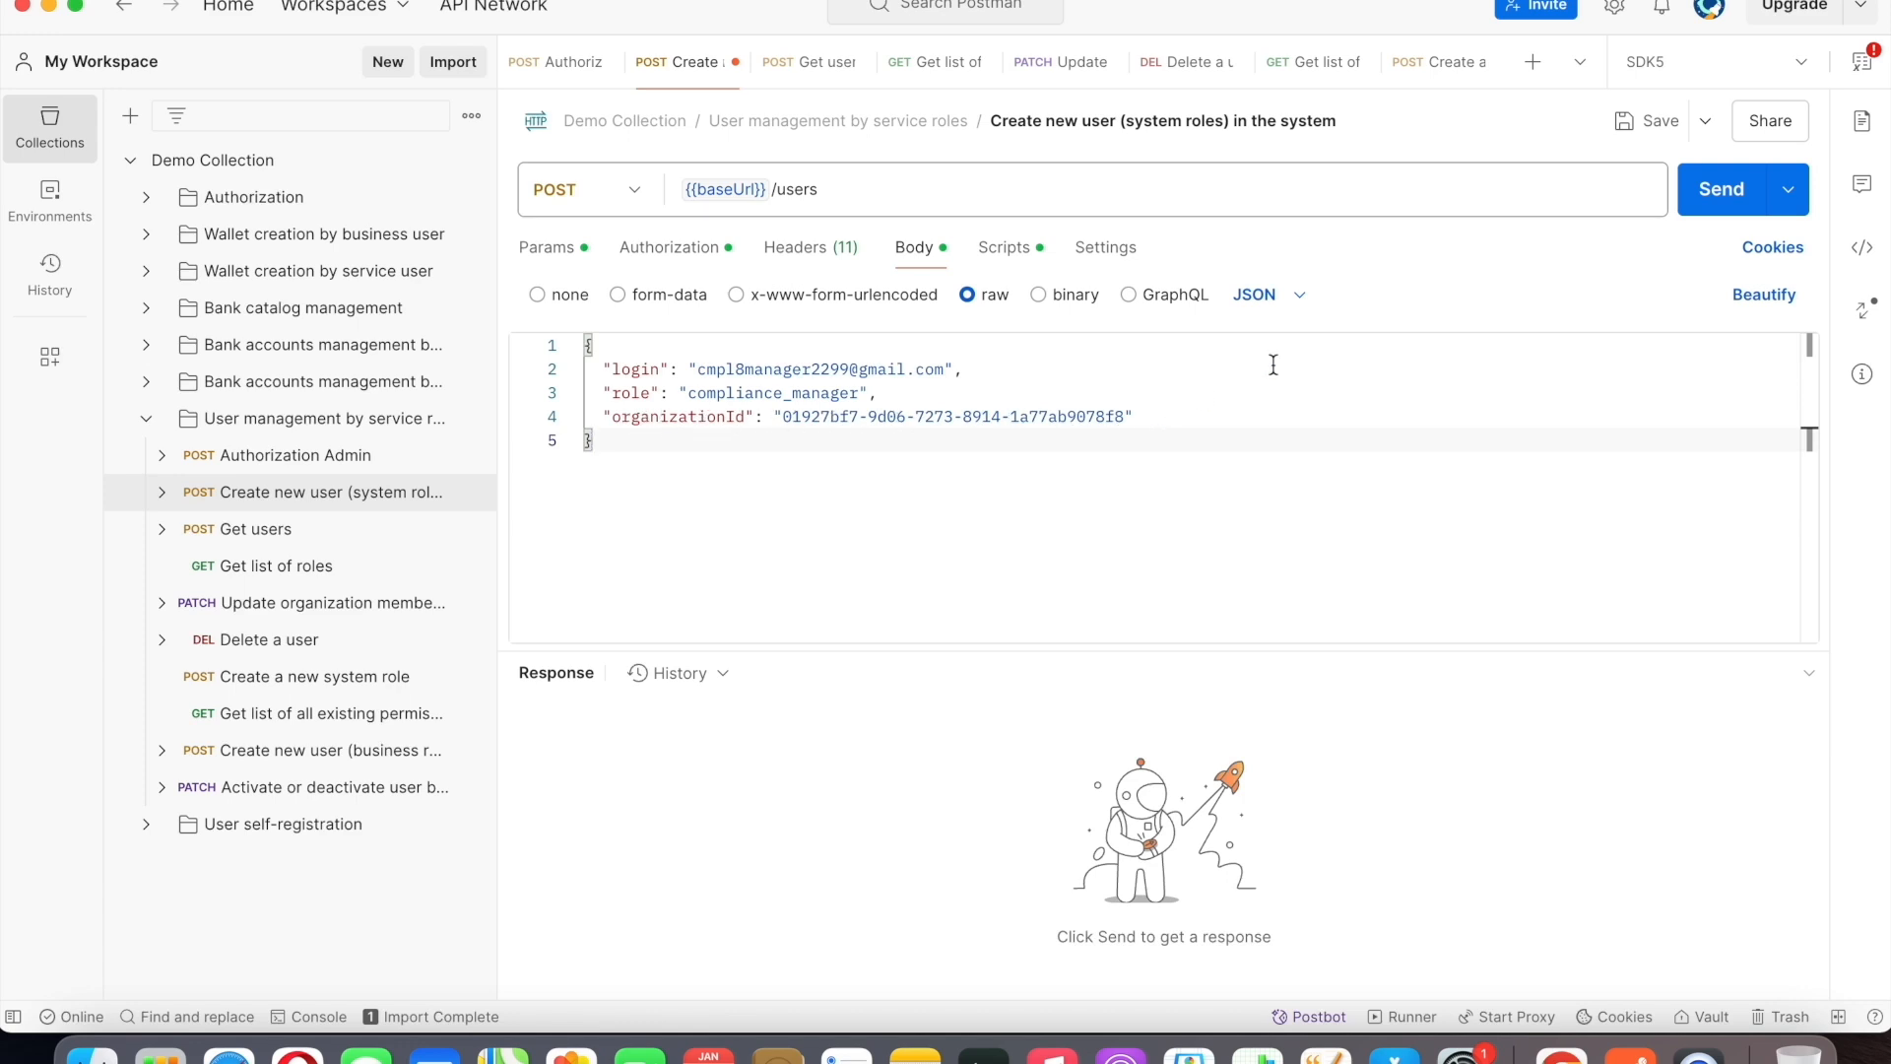
left_click(1714, 198)
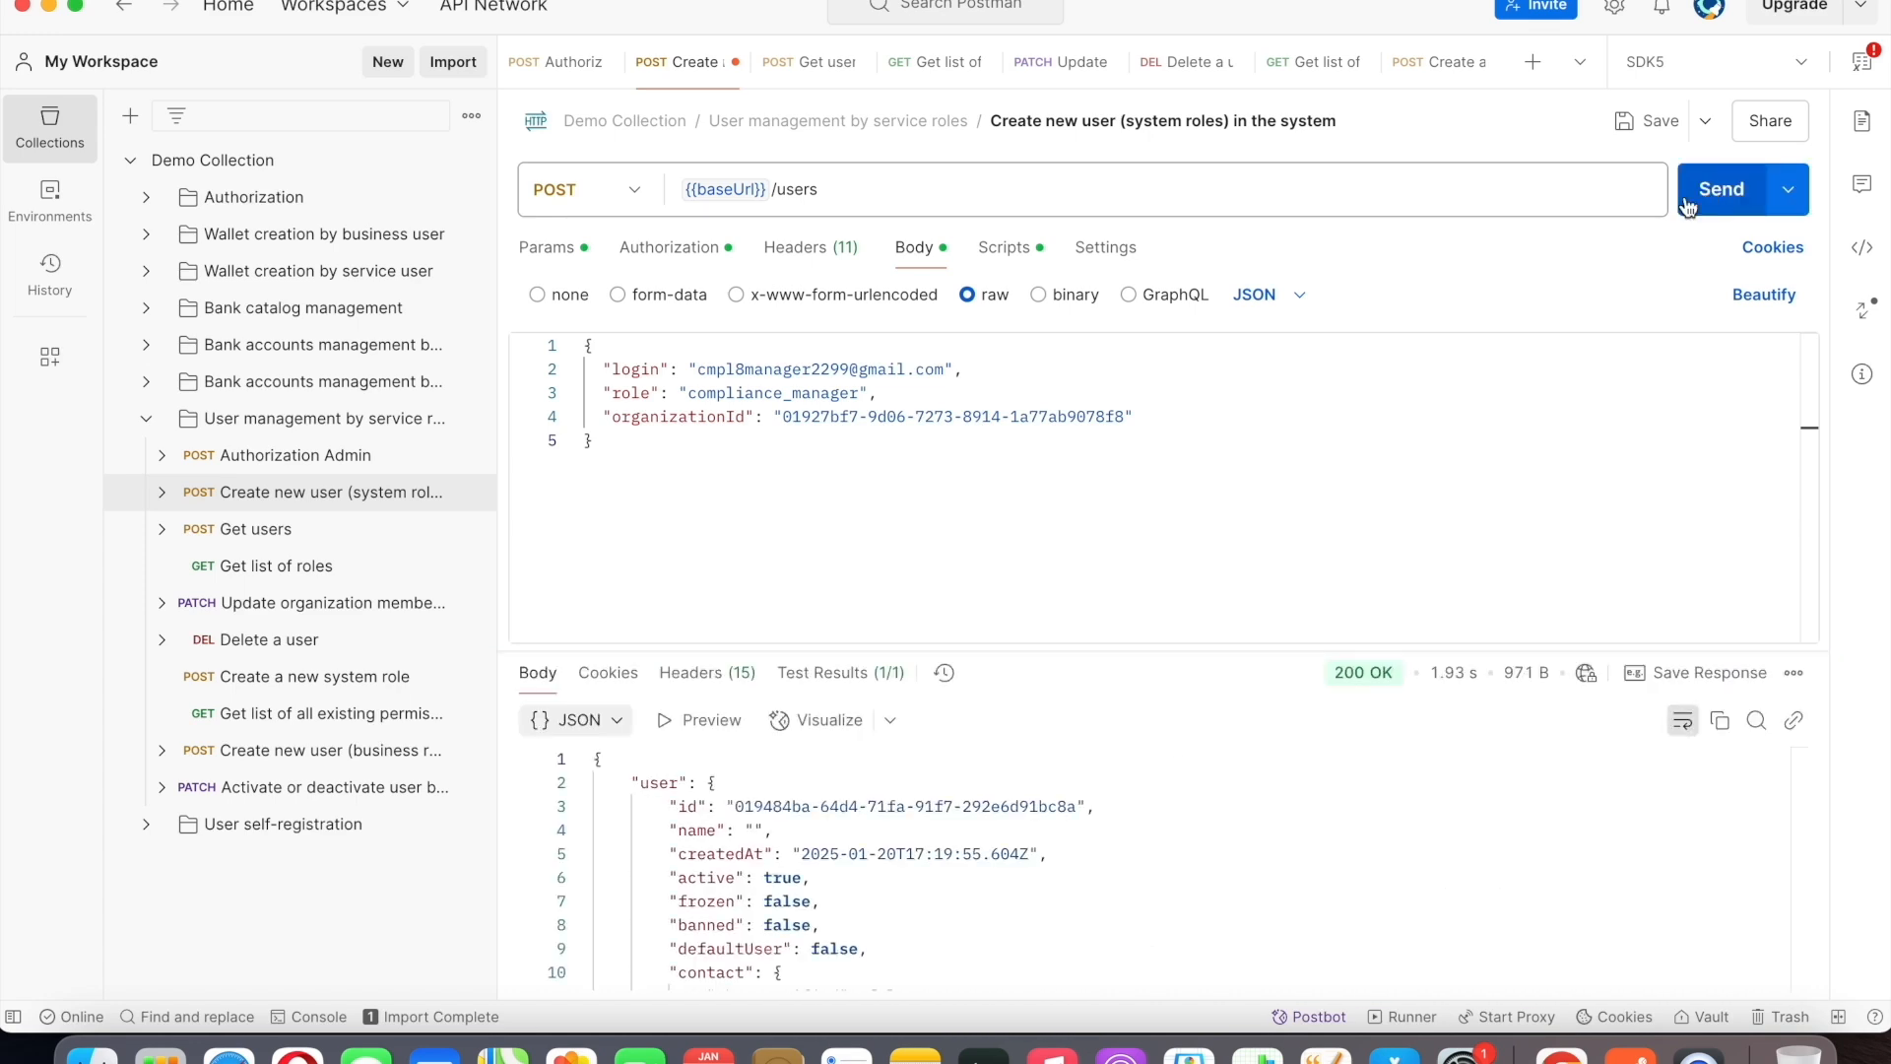
scroll(1190, 931, "down", 3)
scroll(1190, 931, "down", 6)
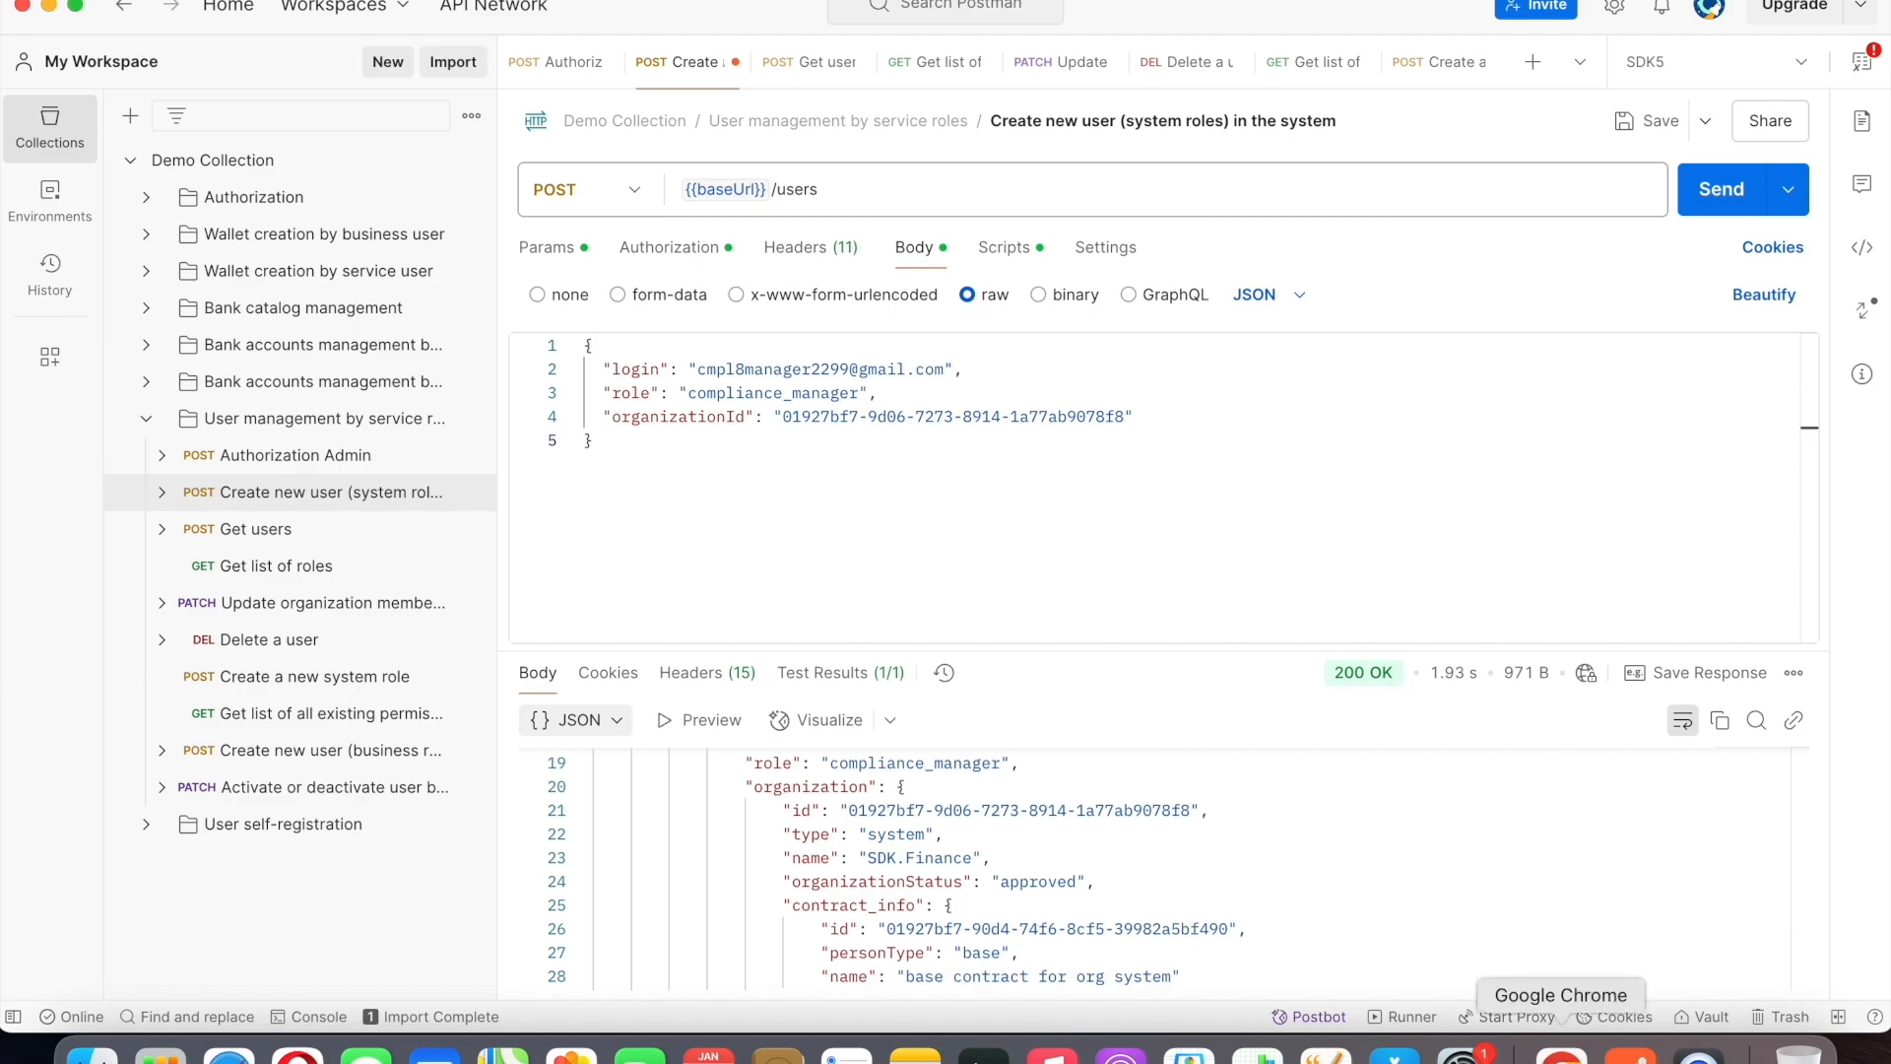
Switch to Chrome, collapse the POST /v1/users documentation, and examine the POST /v1/users/view description and example request body.
left_click(1561, 1053)
scroll(1806, 202, "up", 4)
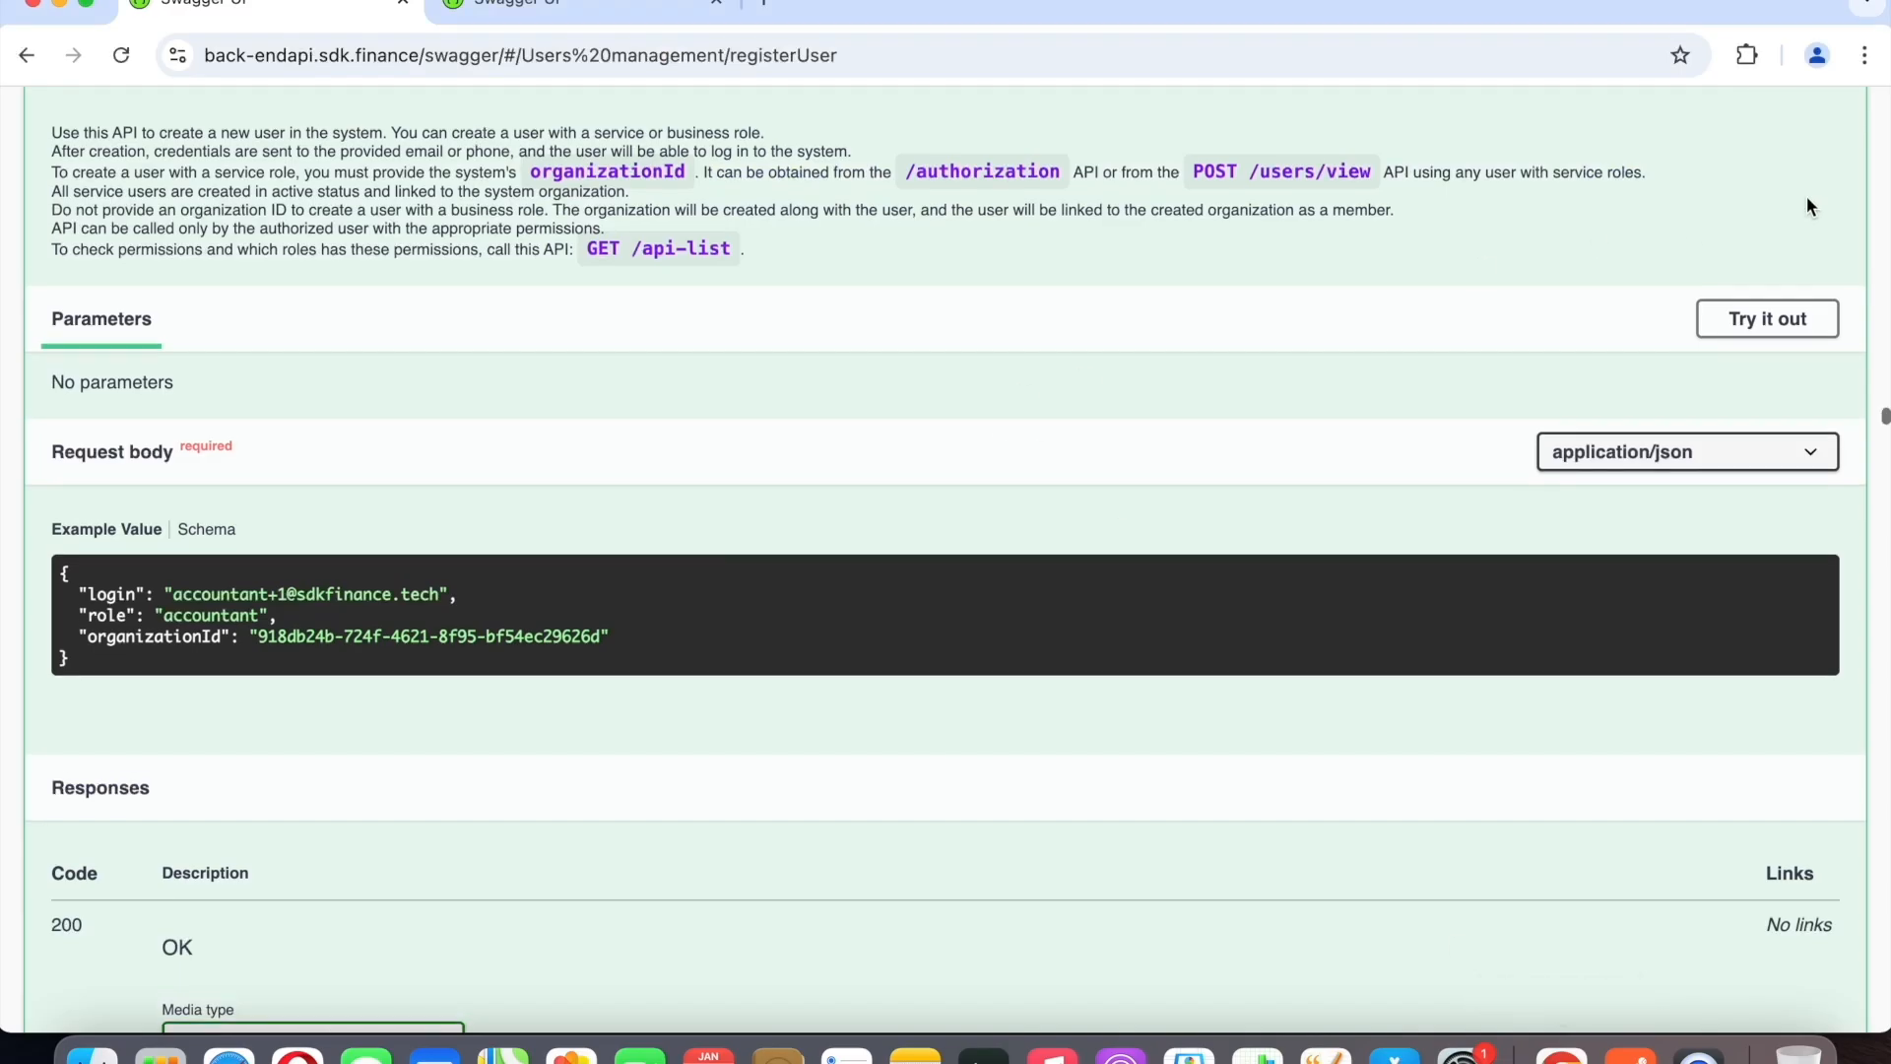
left_click(1792, 434)
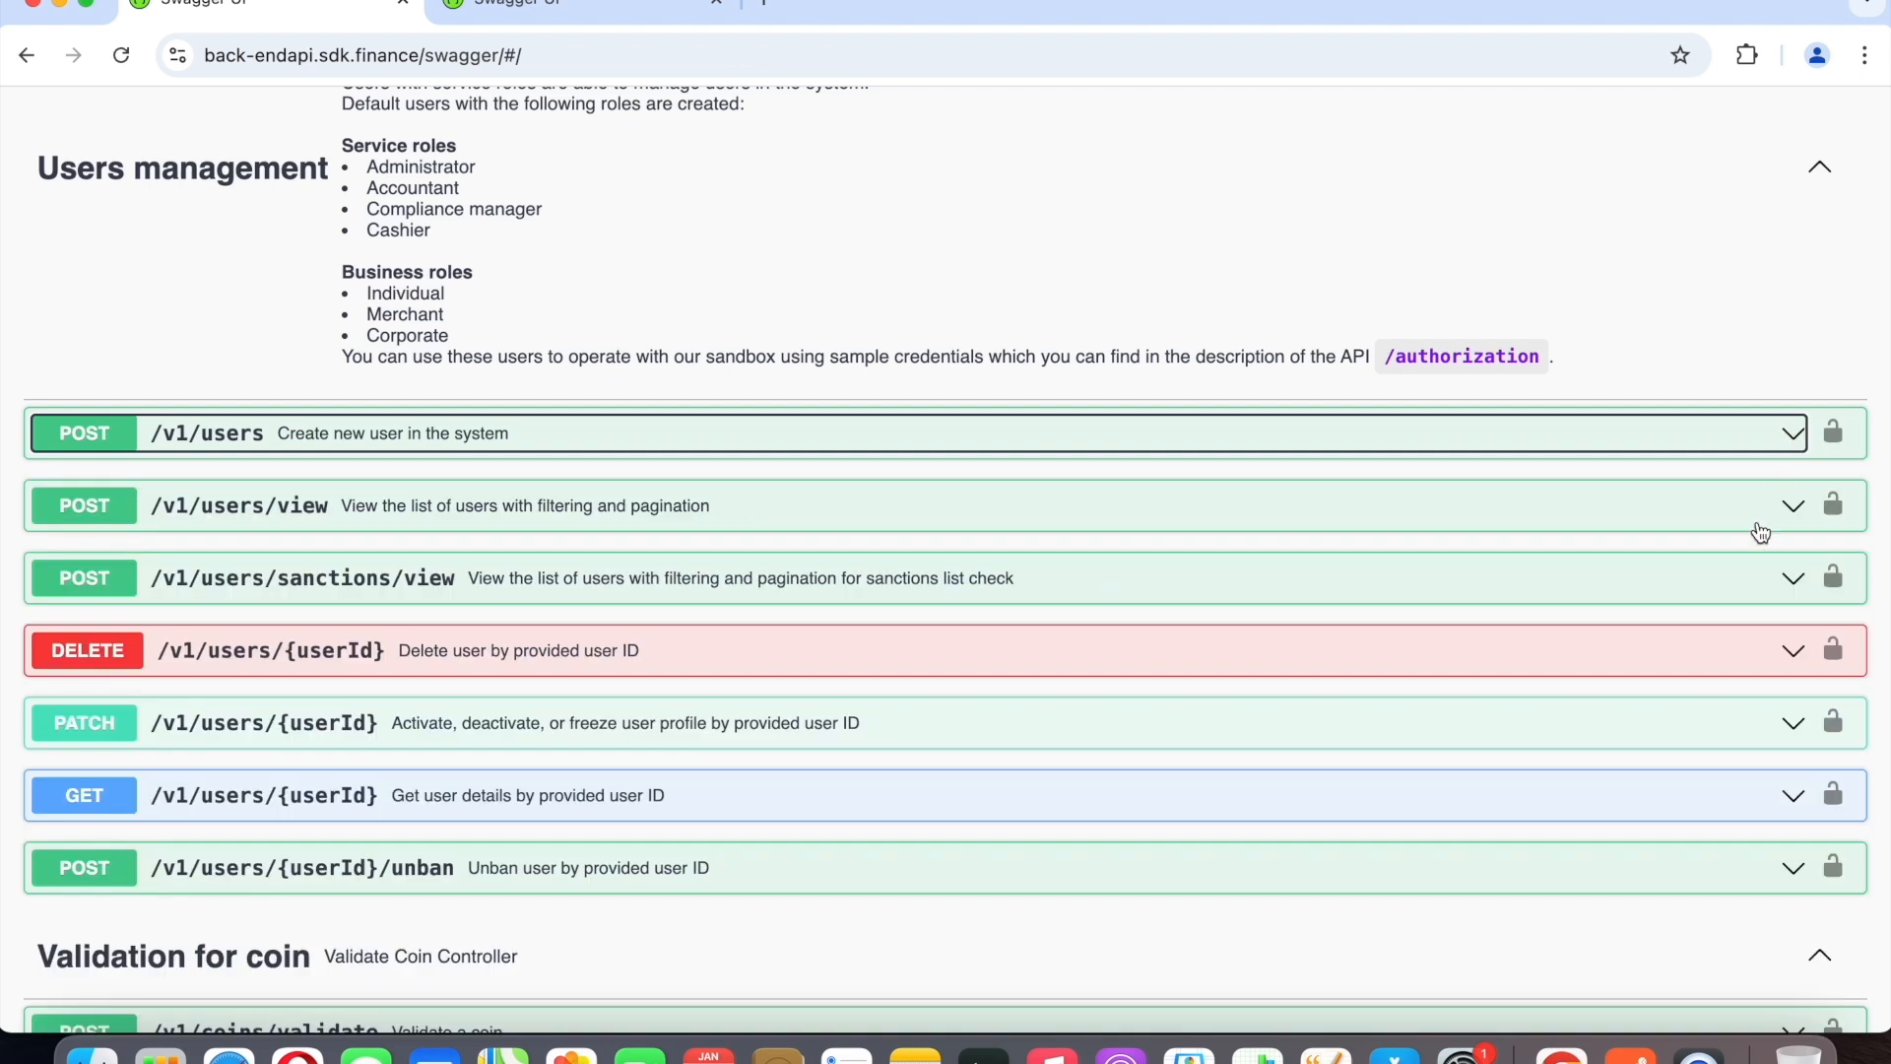
left_click(1793, 518)
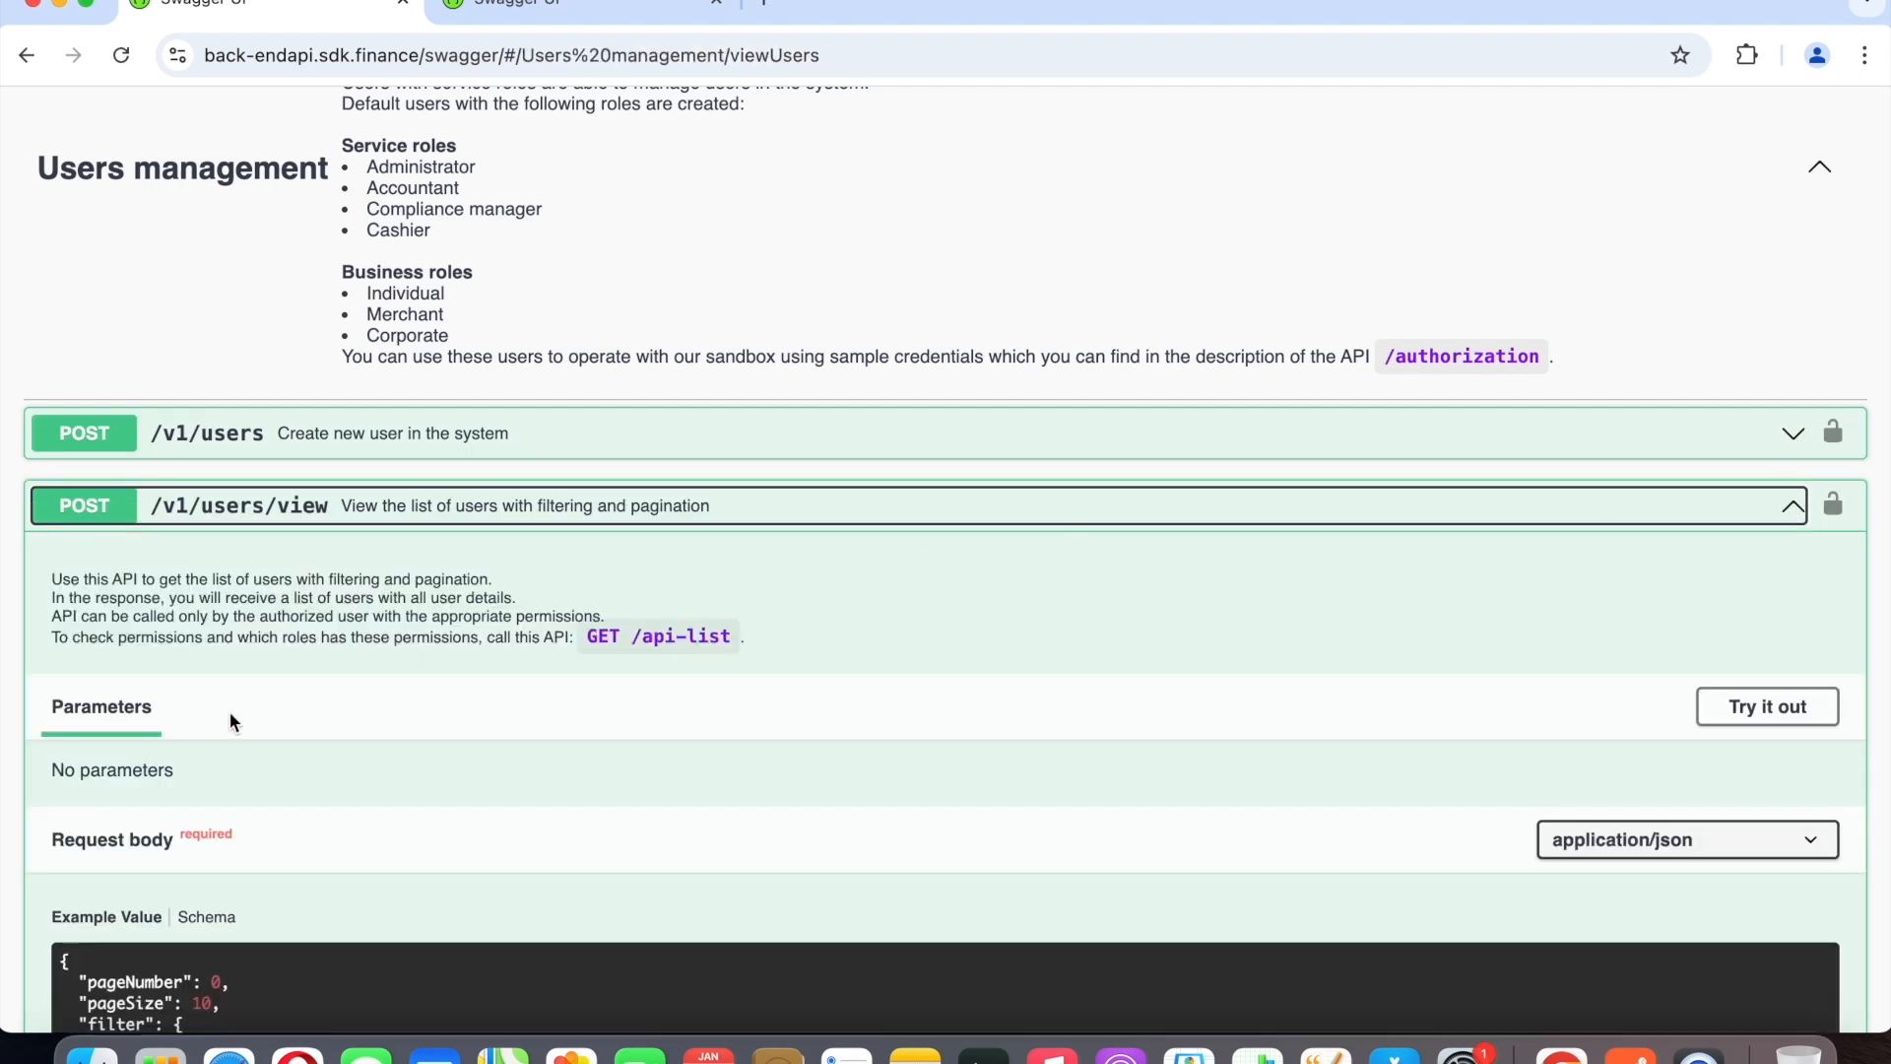
scroll(234, 720, "down", 3)
scroll(233, 720, "down", 3)
scroll(280, 814, "down", 2)
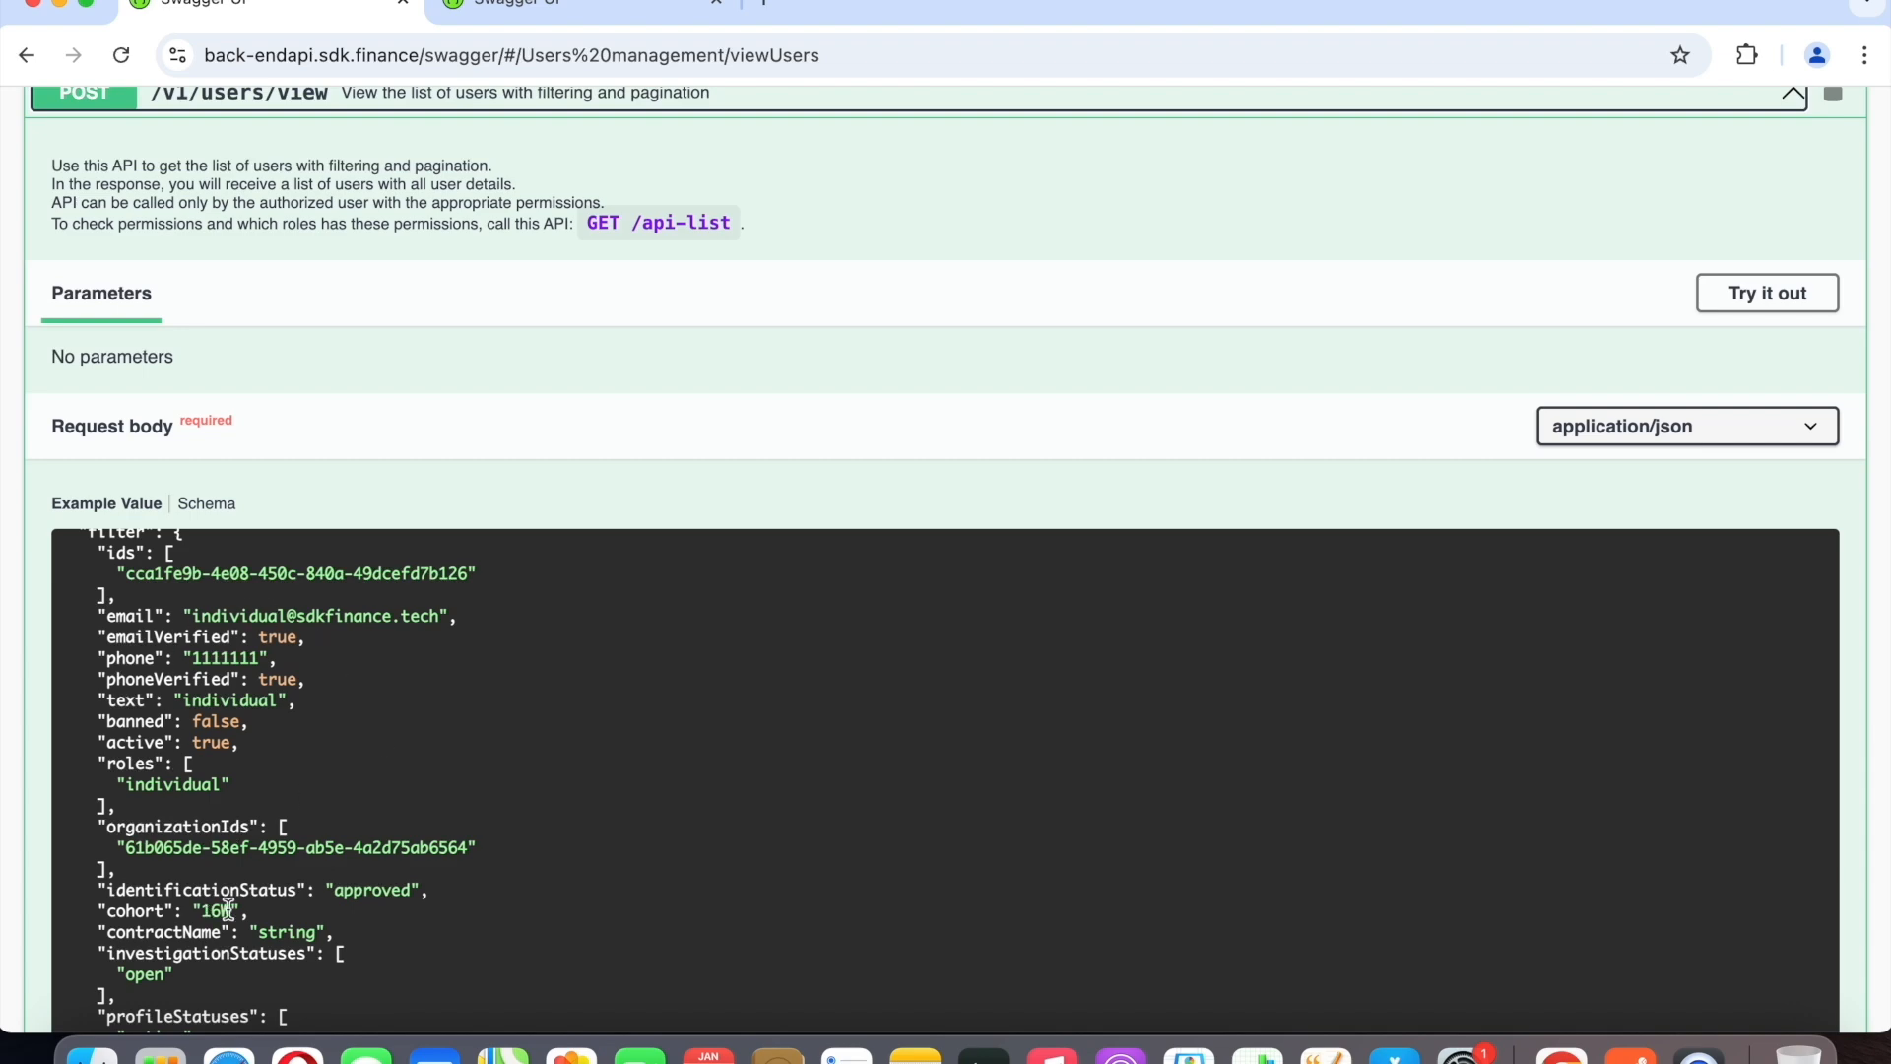
Switch to Postman and copy the new user's ID from the create-user response into the ids filter of the Get users request.
left_click(1630, 1055)
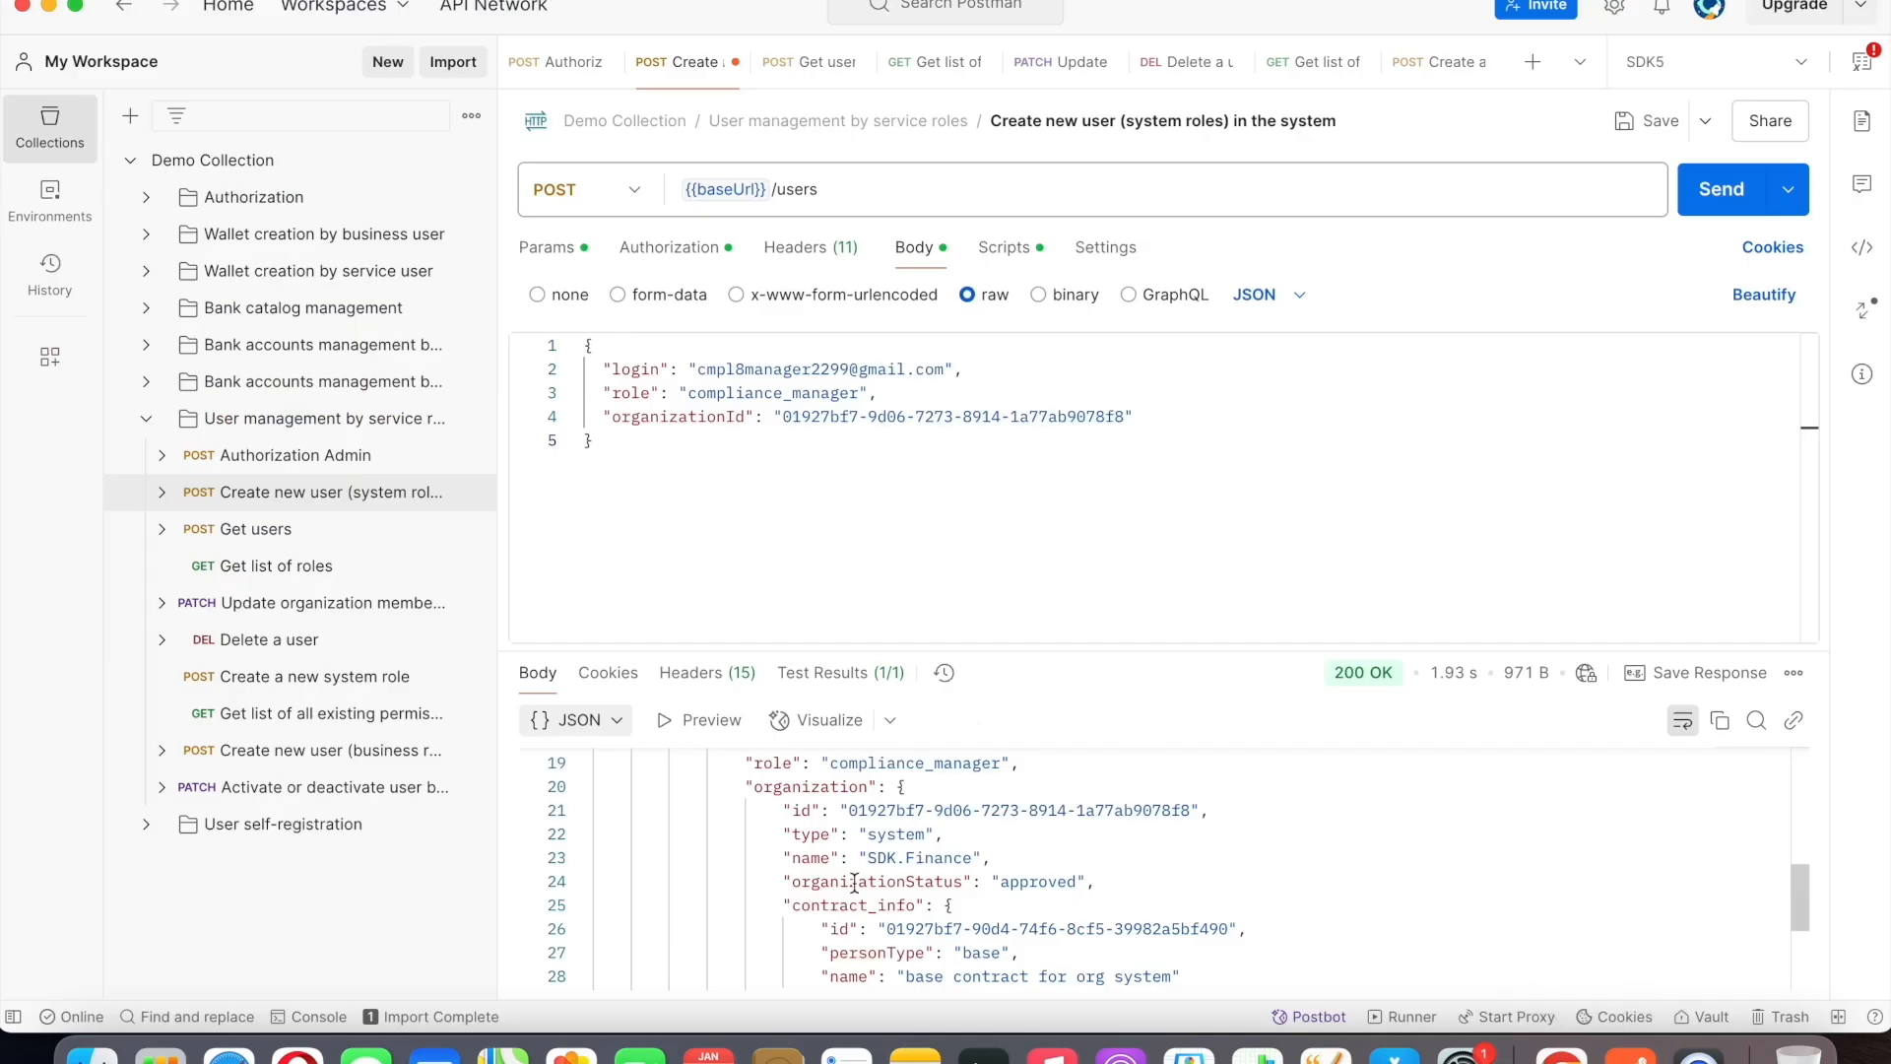
scroll(855, 883, "up", 5)
left_click_drag(735, 807, 1076, 810)
key("super+c")
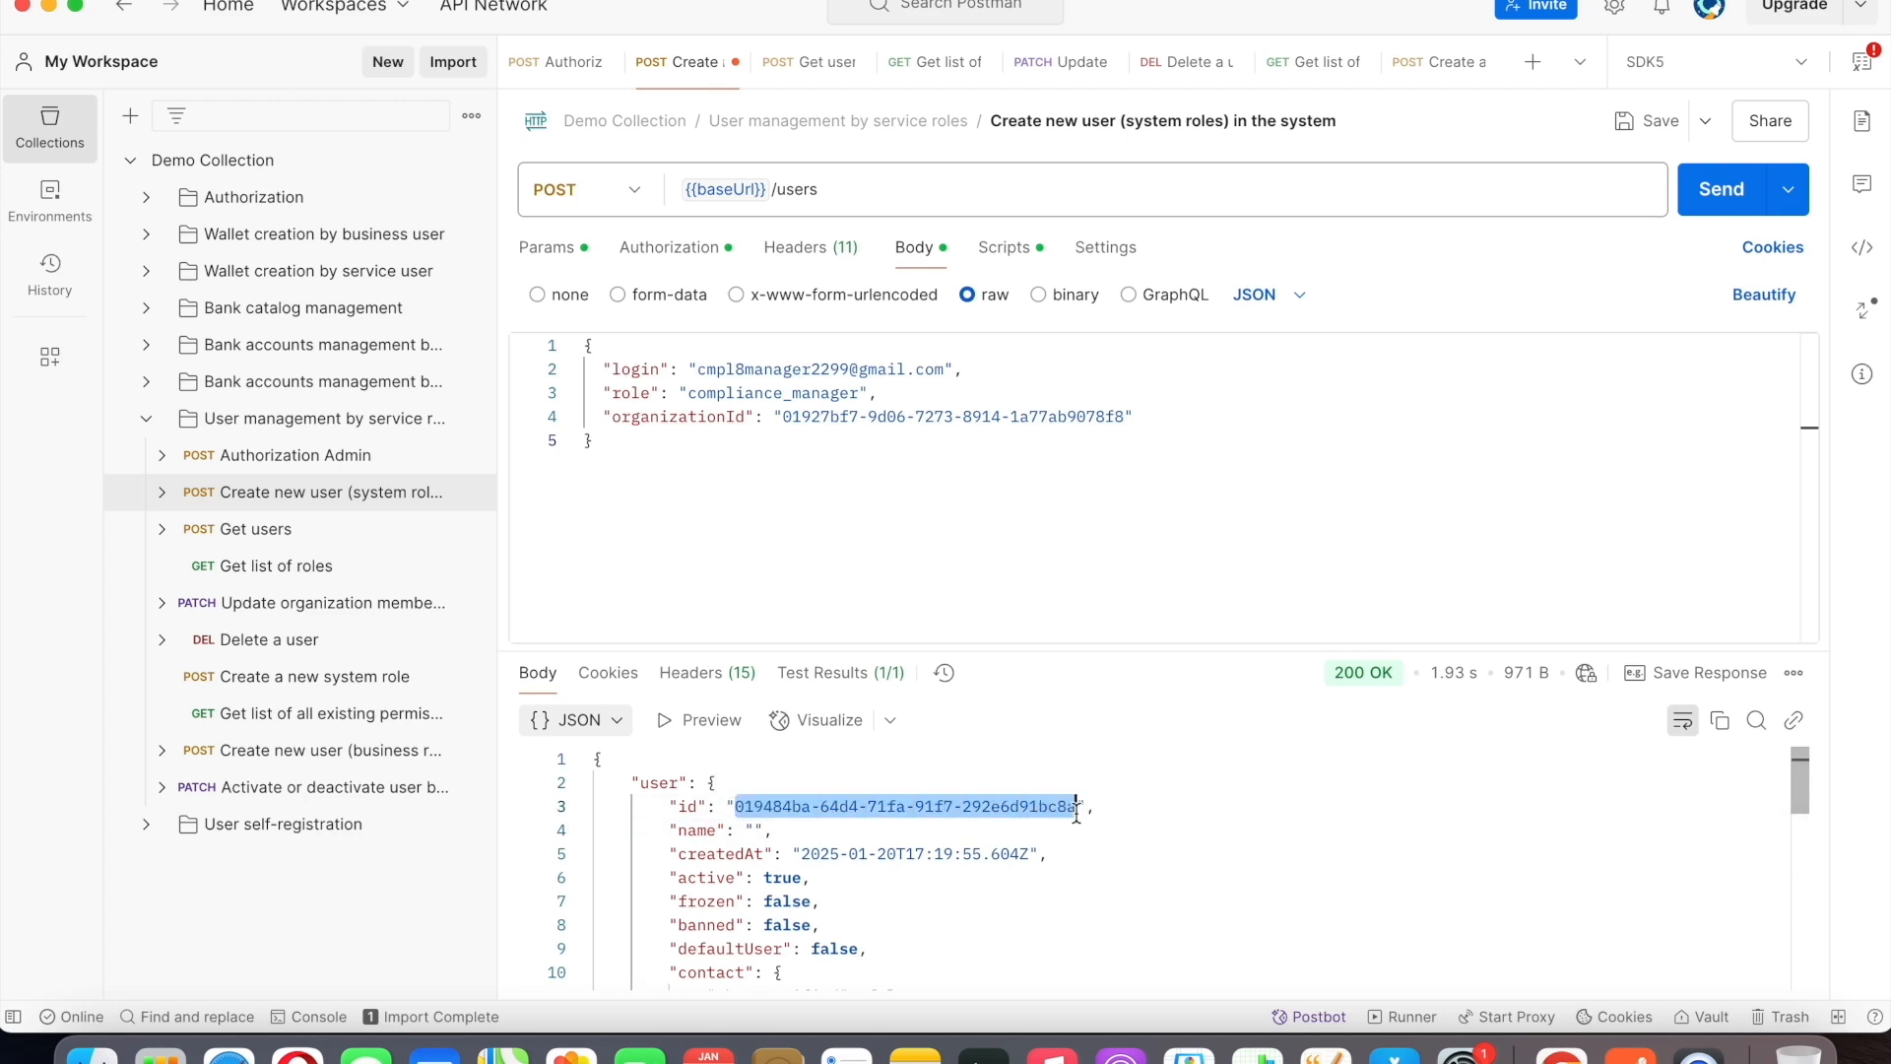
left_click(810, 61)
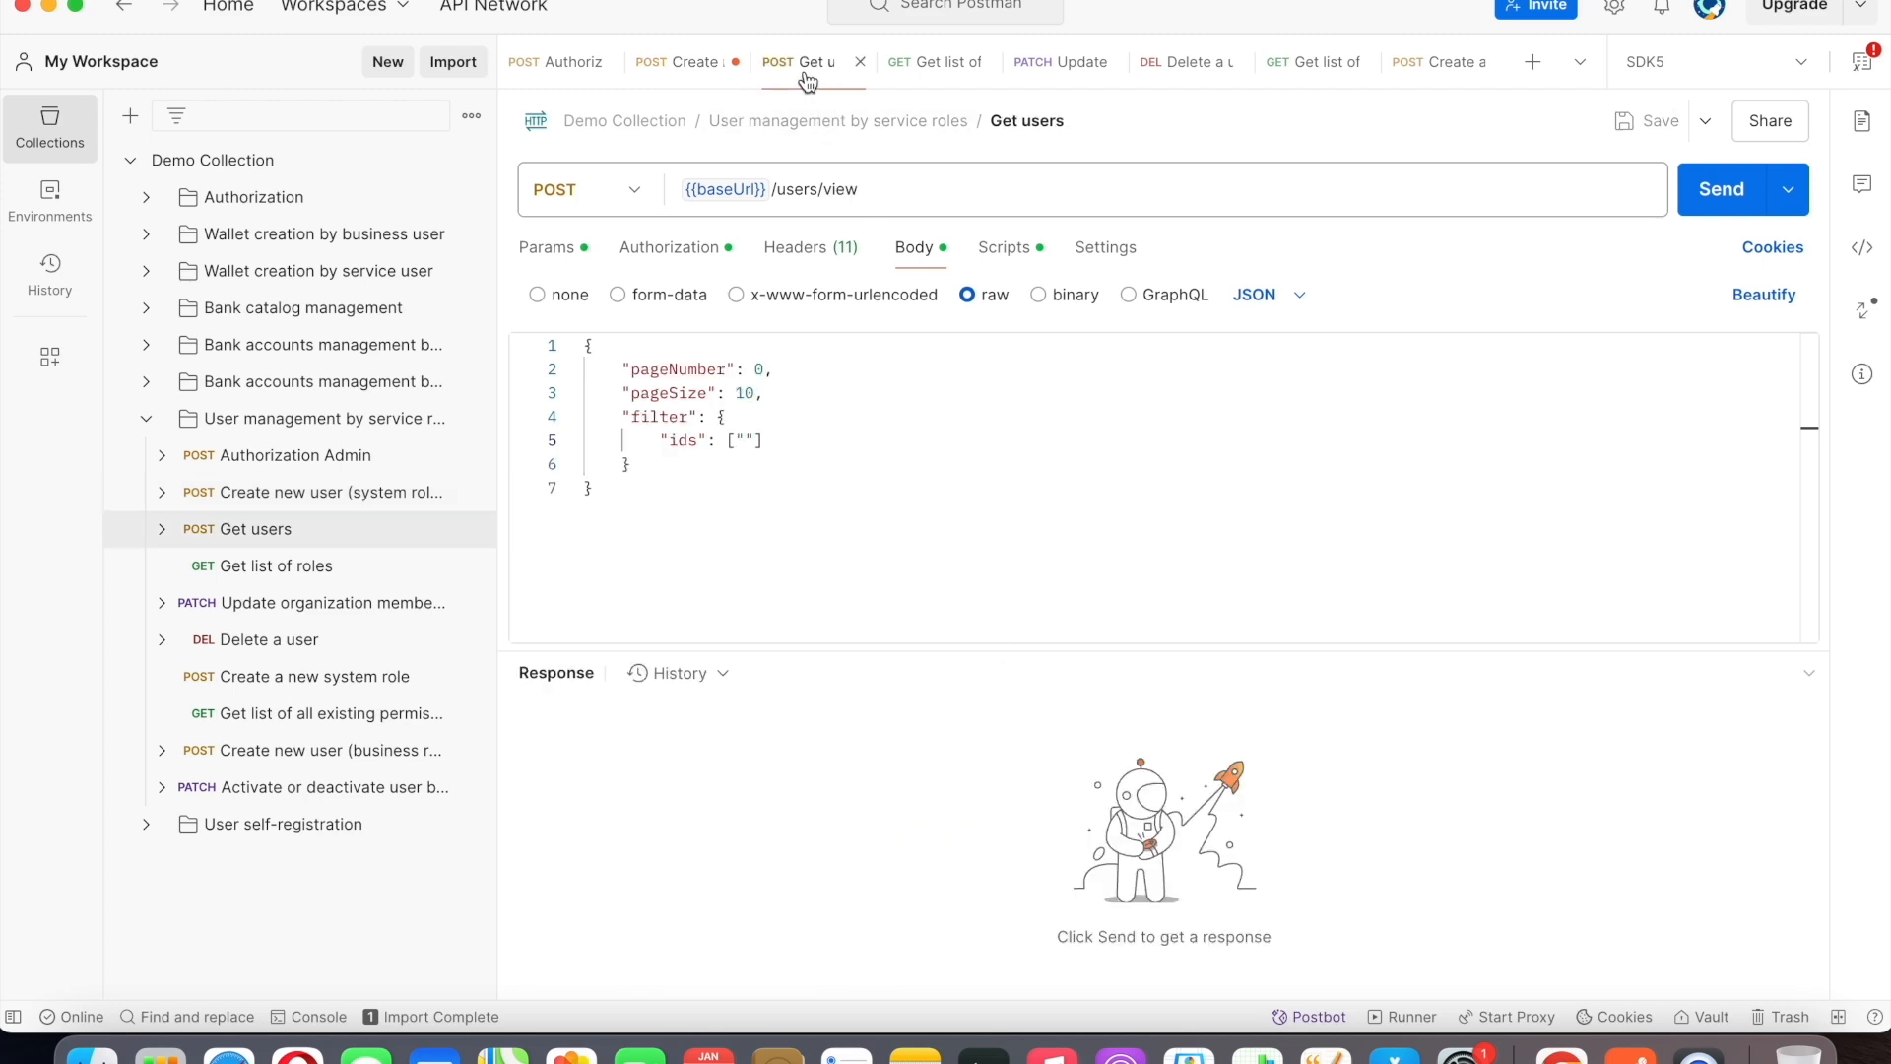
left_click(746, 441)
key("super+v")
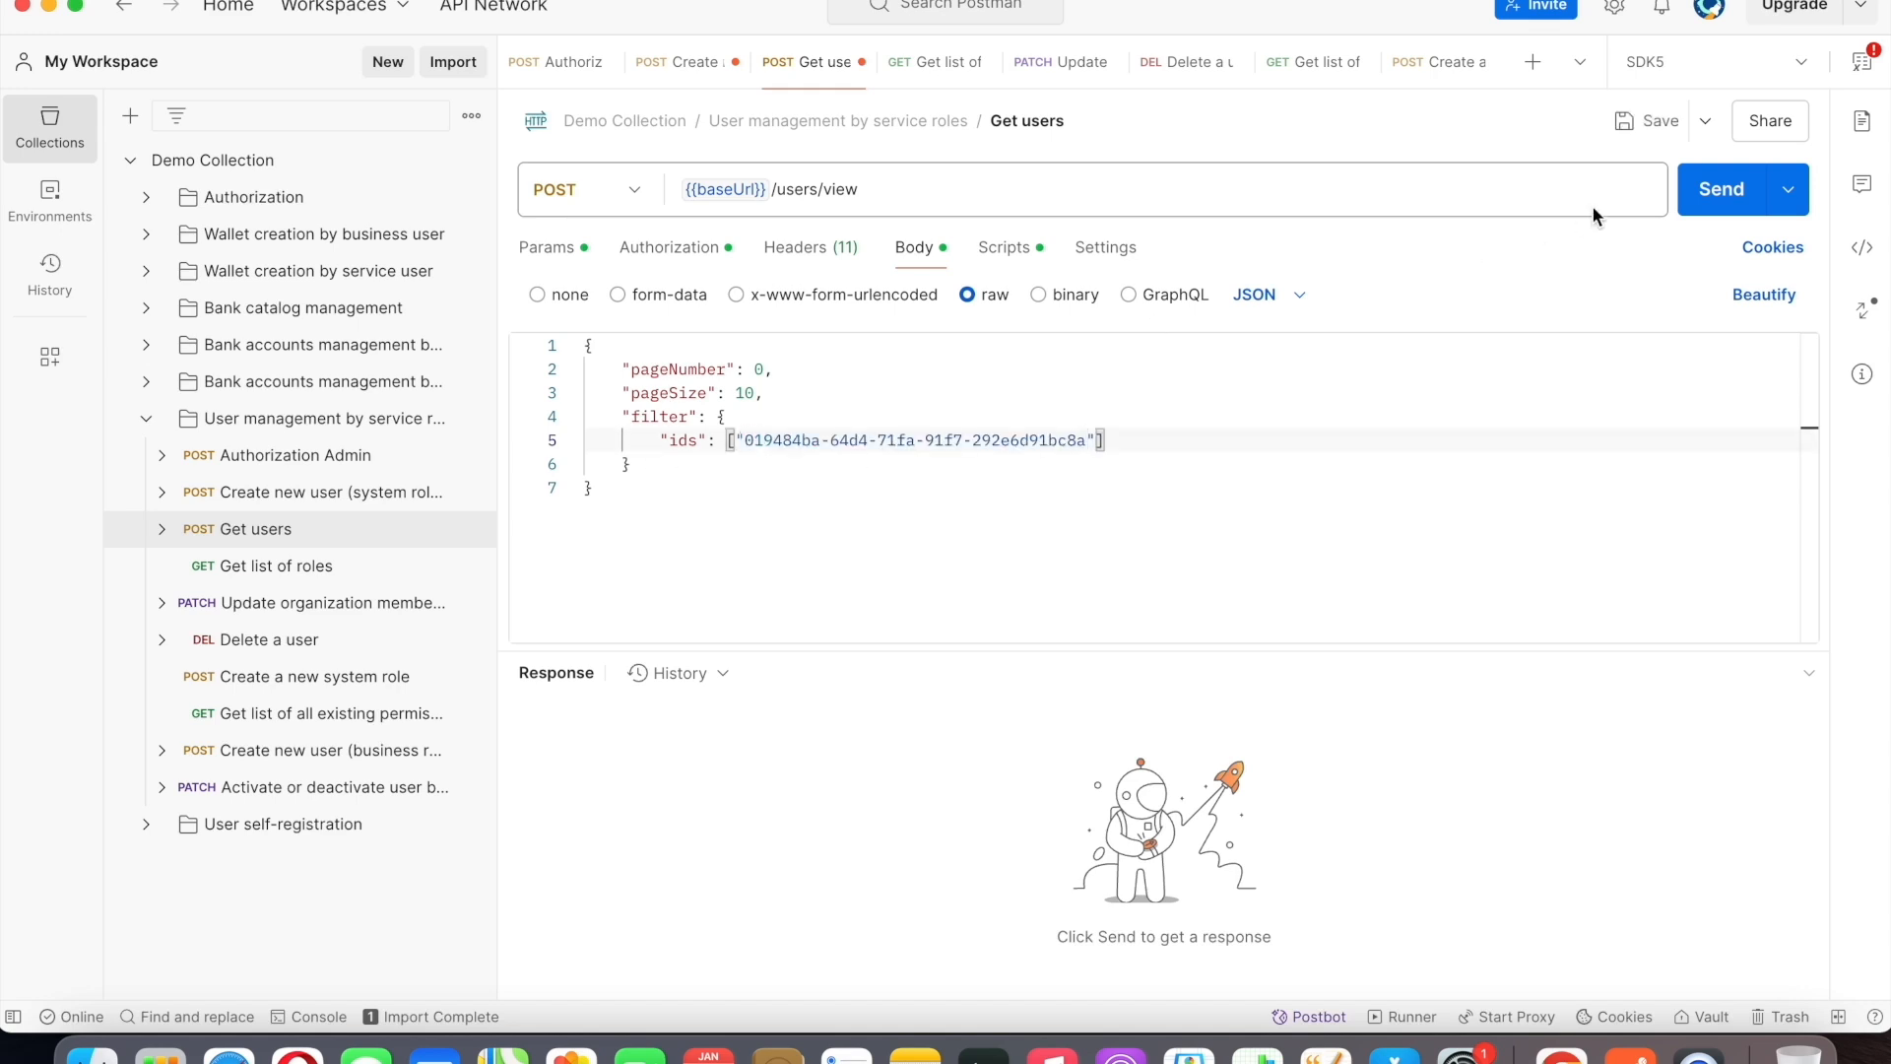
Send the Get users request and review the user record in the response.
left_click(1719, 197)
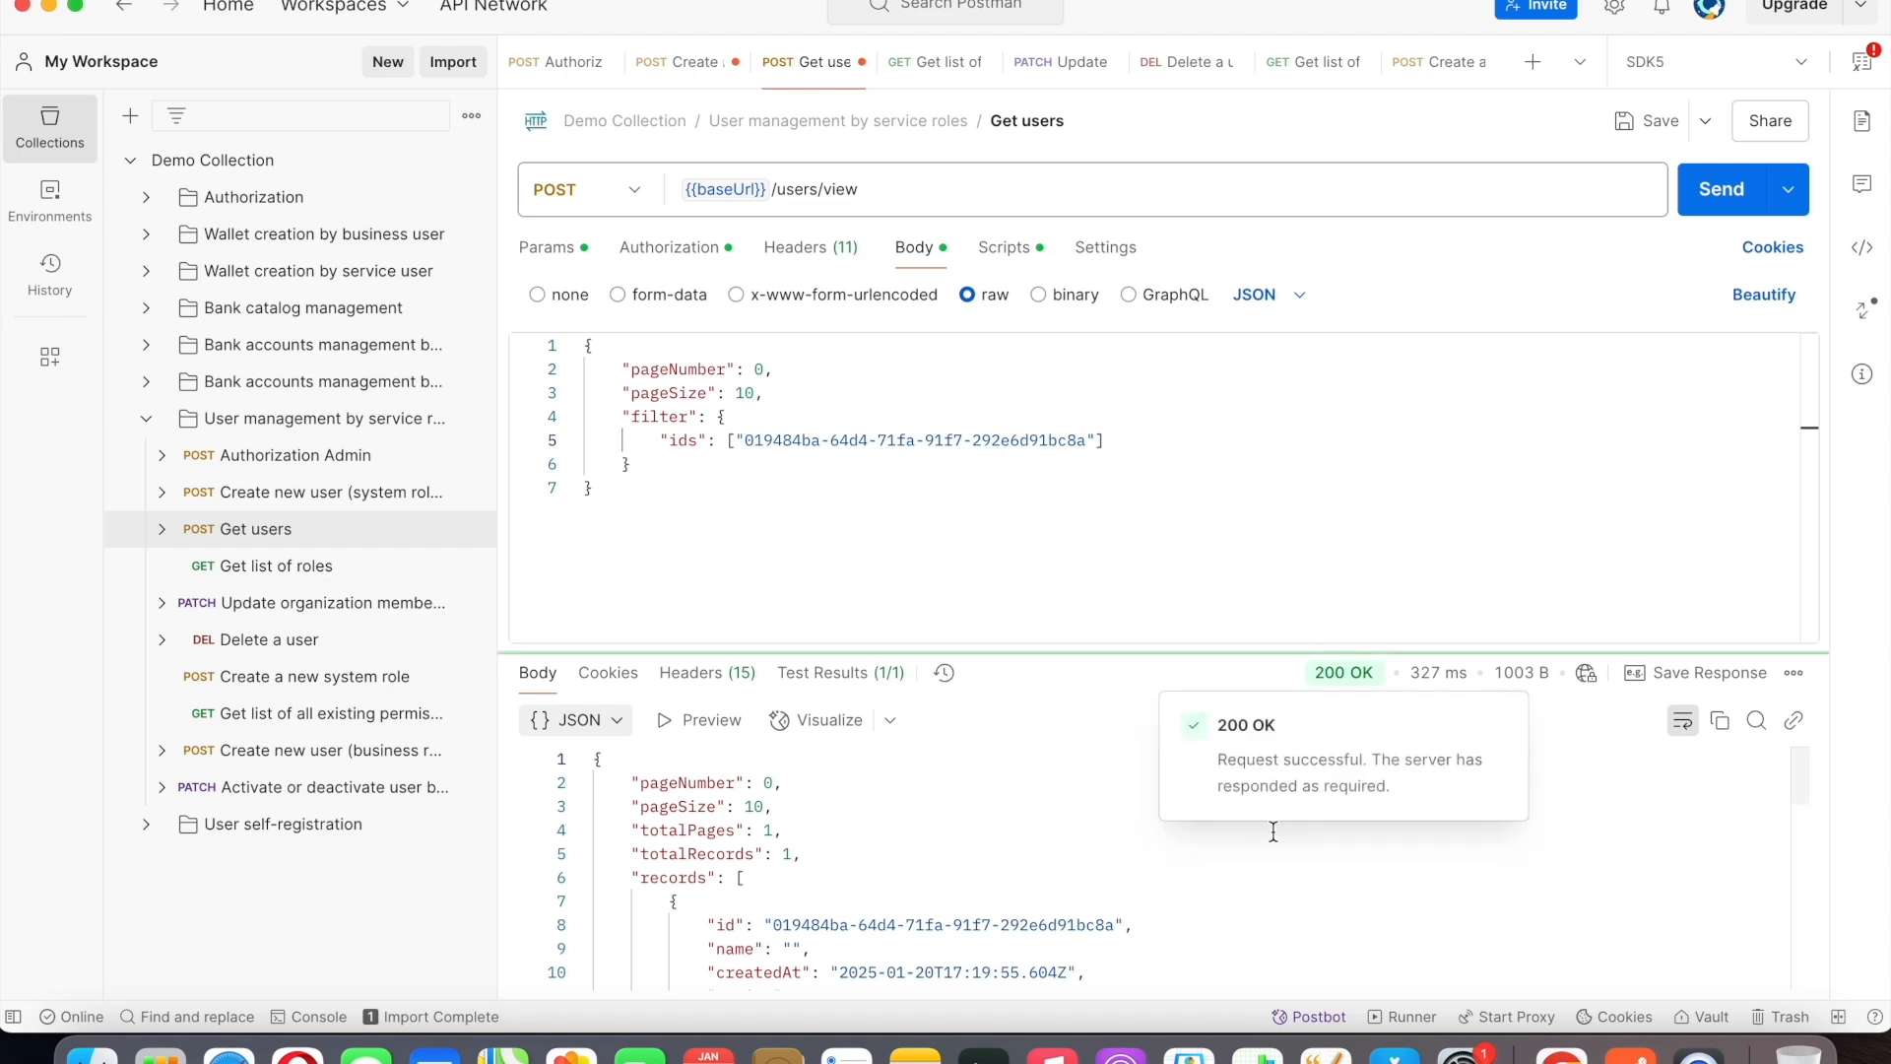
scroll(1273, 832, "down", 5)
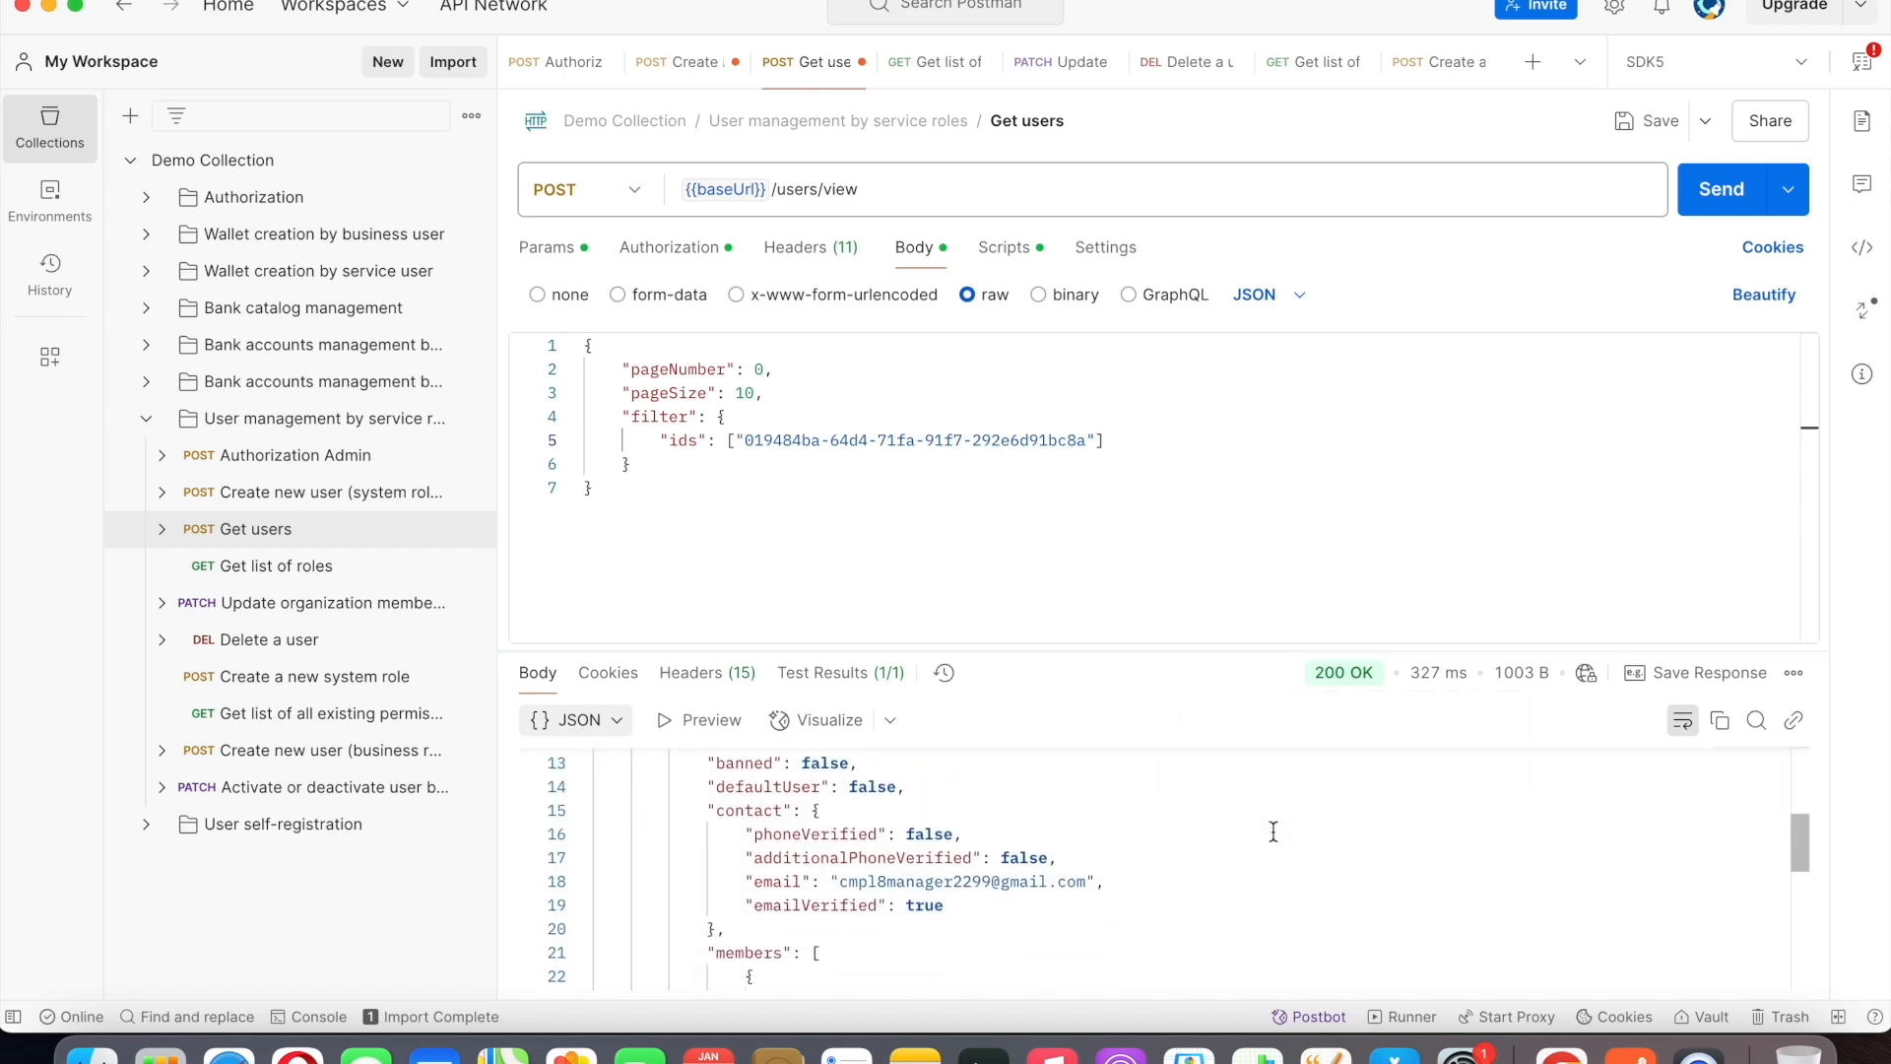
scroll(1273, 832, "down", 7)
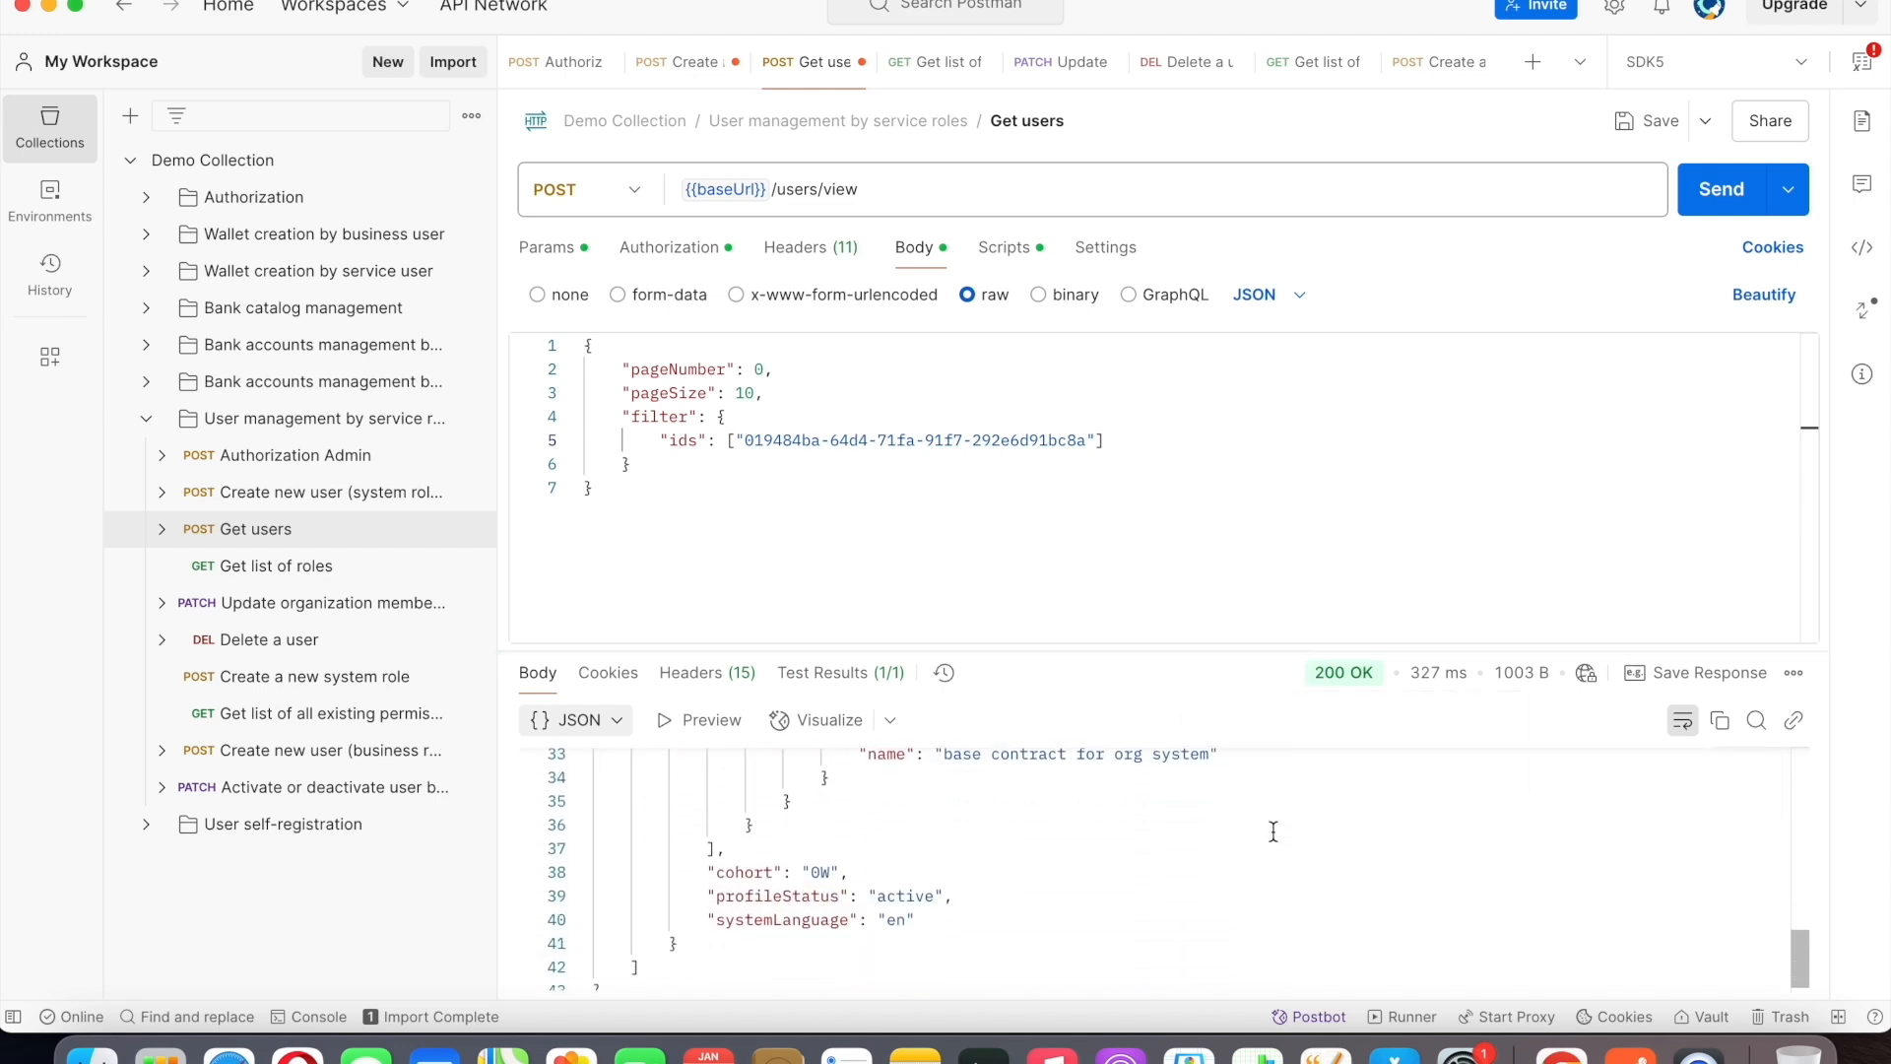
scroll(1274, 832, "up", 10)
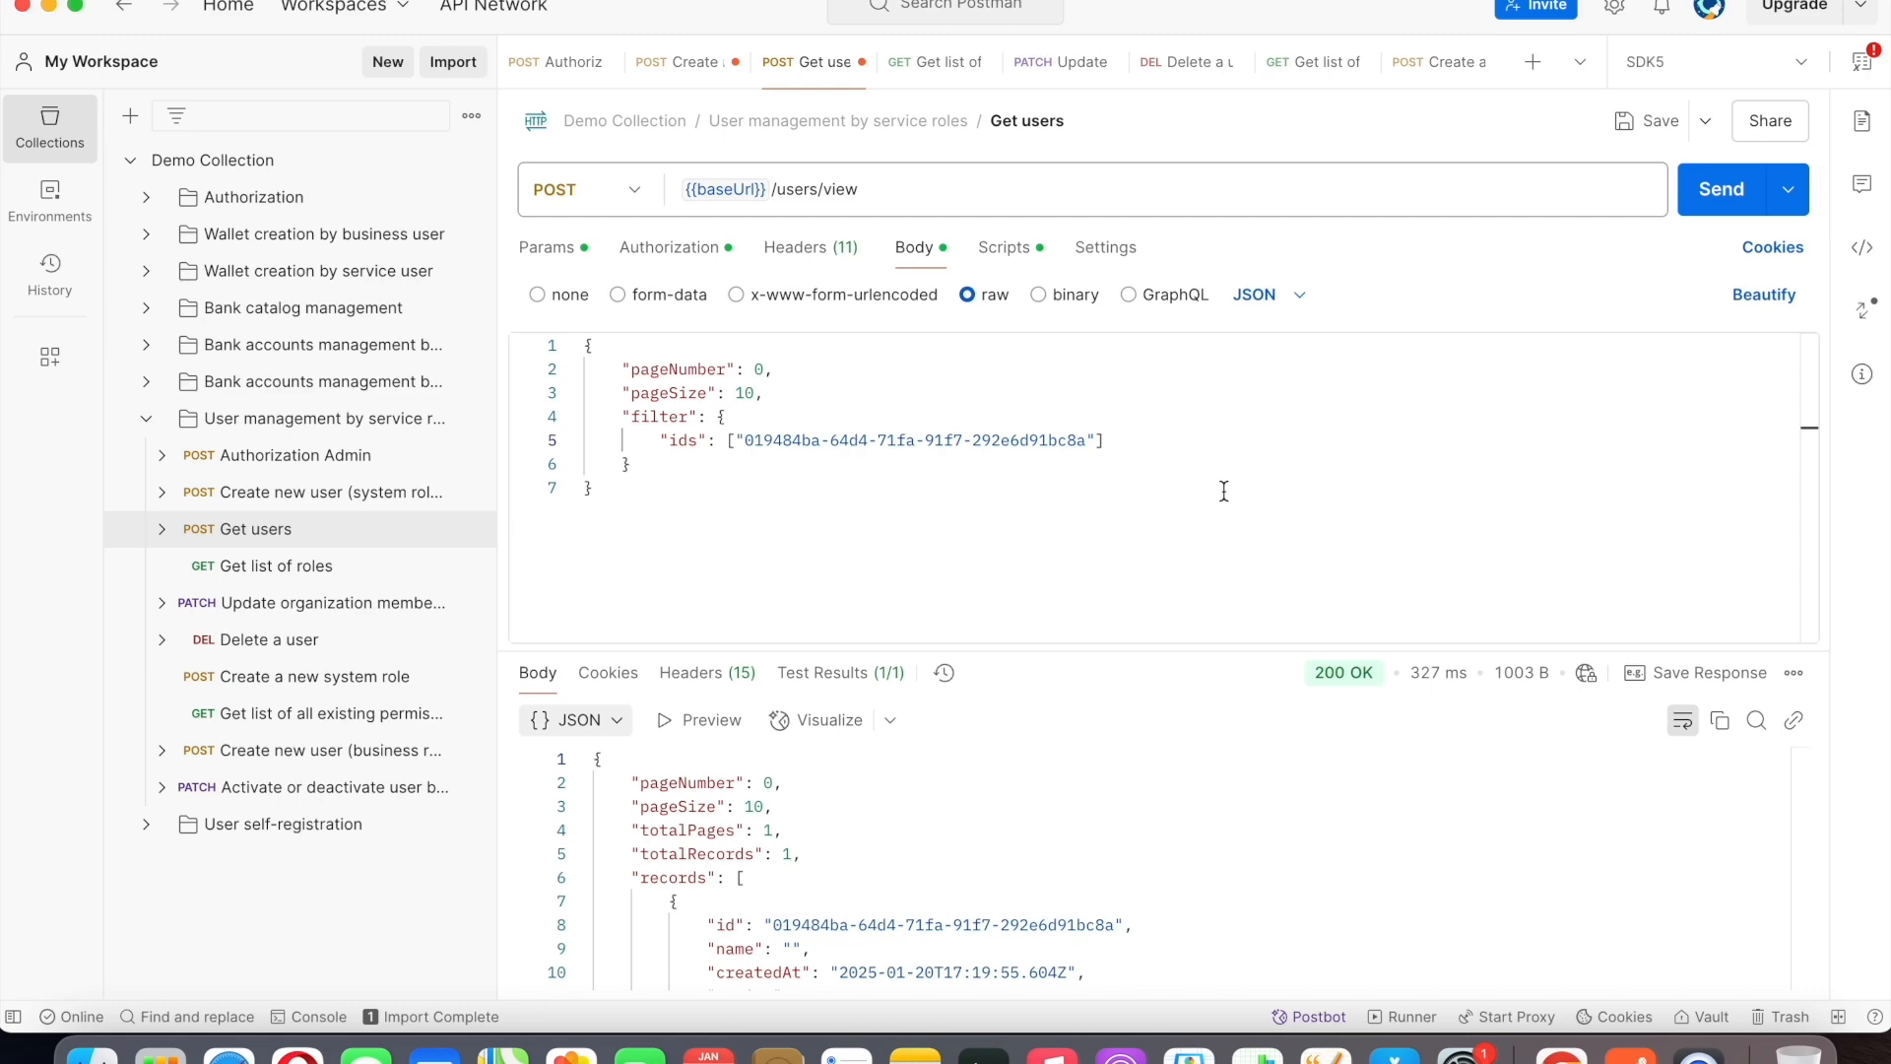
Switch to Chrome's other Swagger page, review the PATCH /v1/members/{id}/role documentation, and expand GET /v1/role-groups in its place.
left_click(1568, 1048)
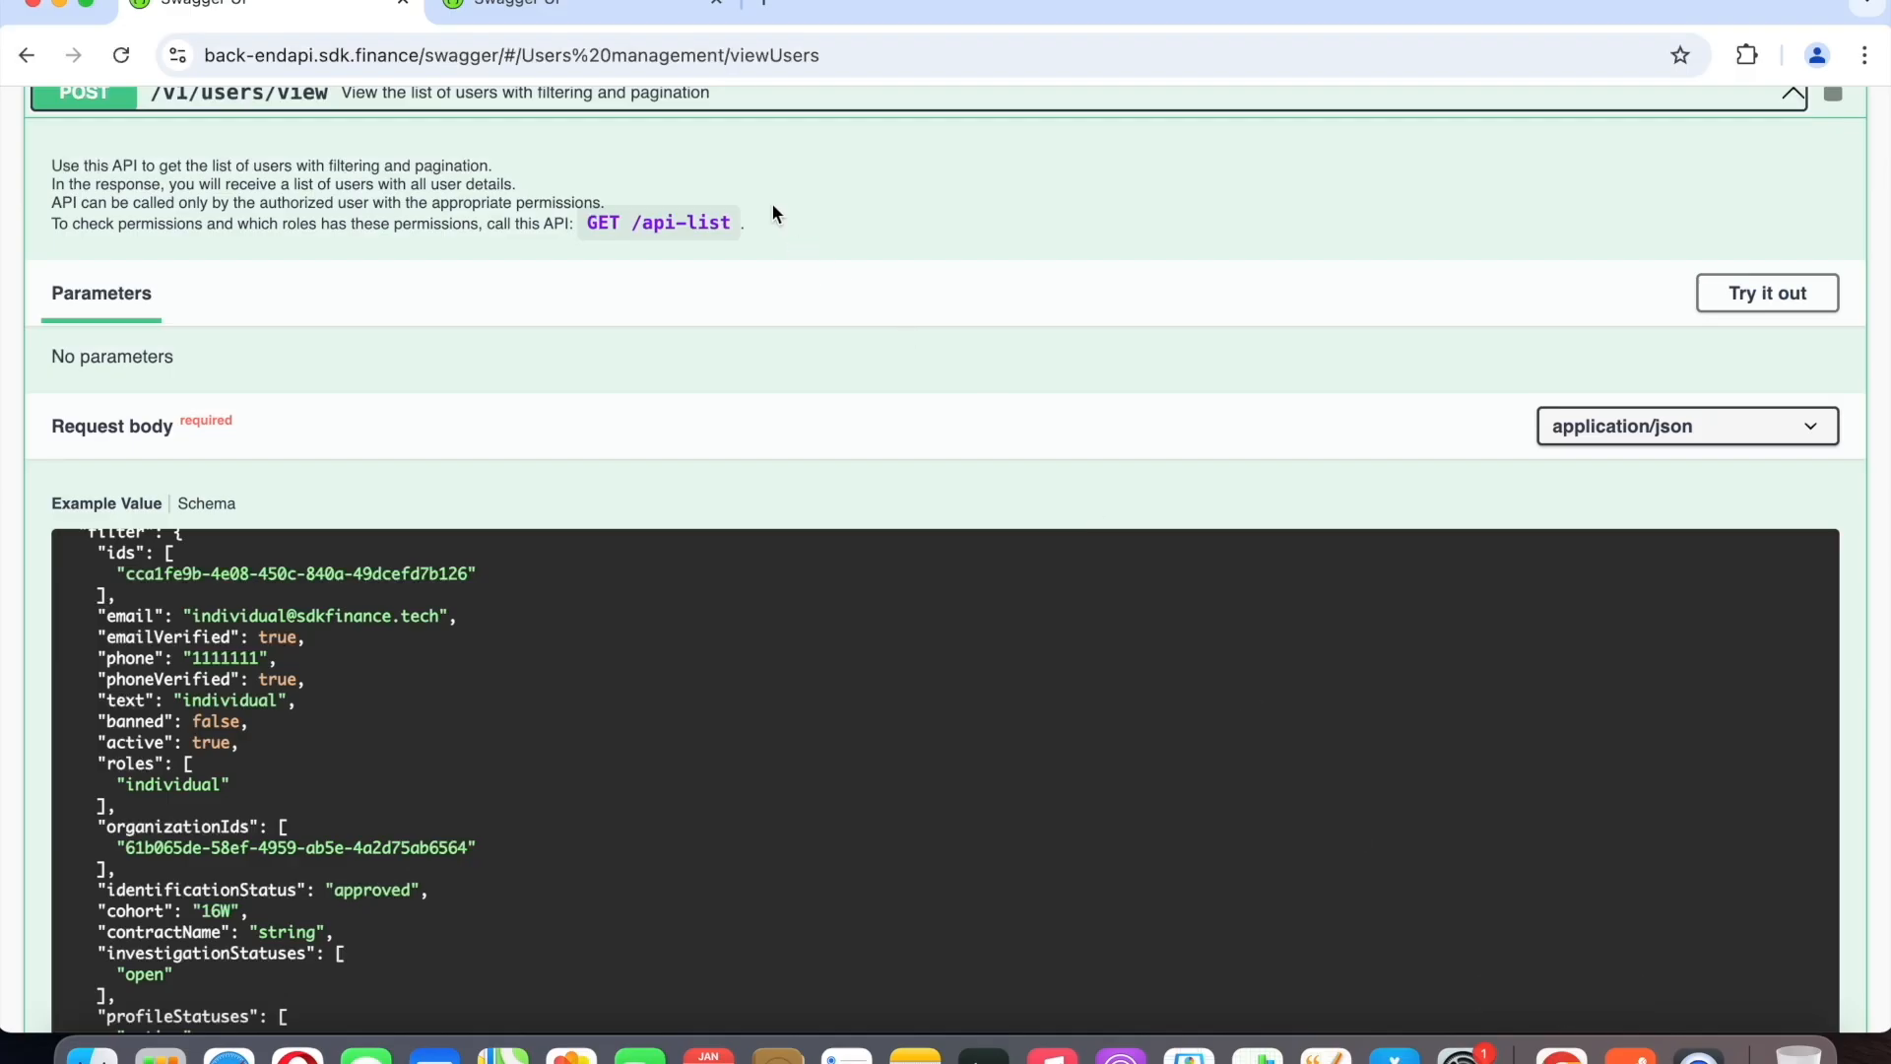
left_click(603, 3)
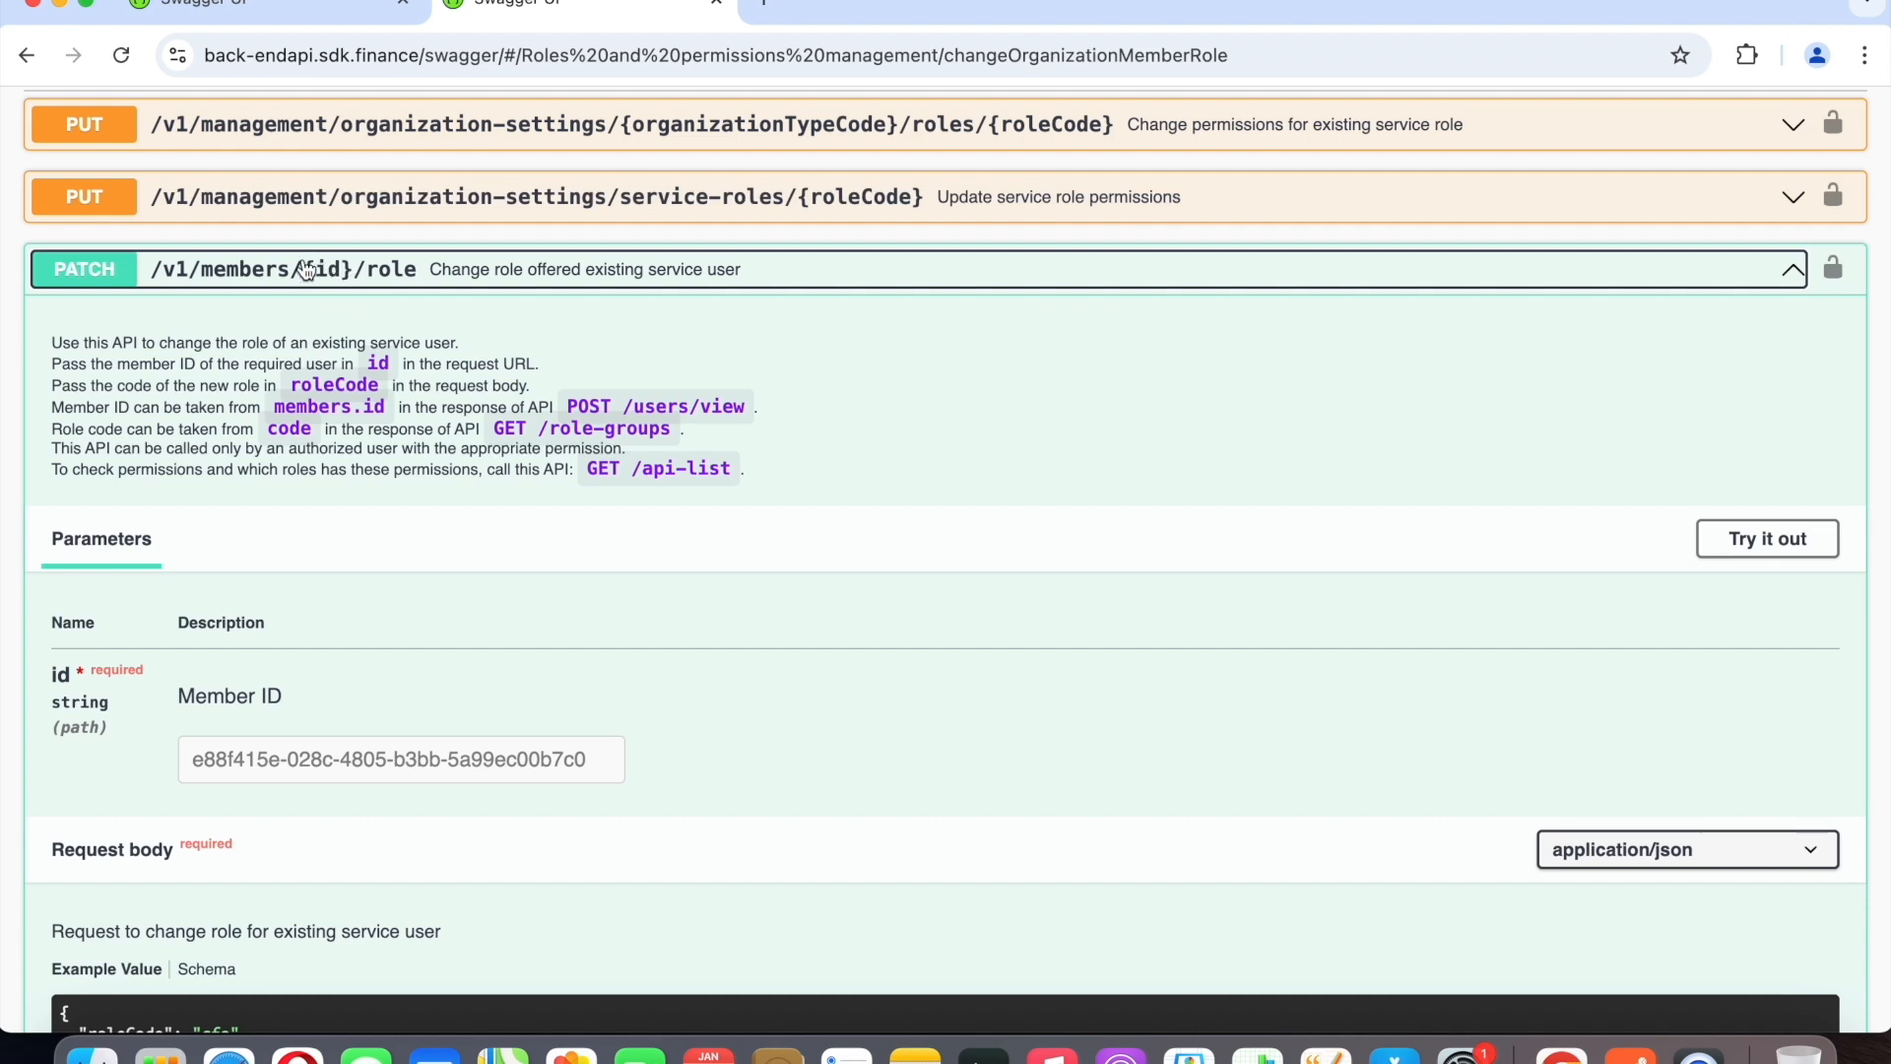
scroll(349, 311, "down", 5)
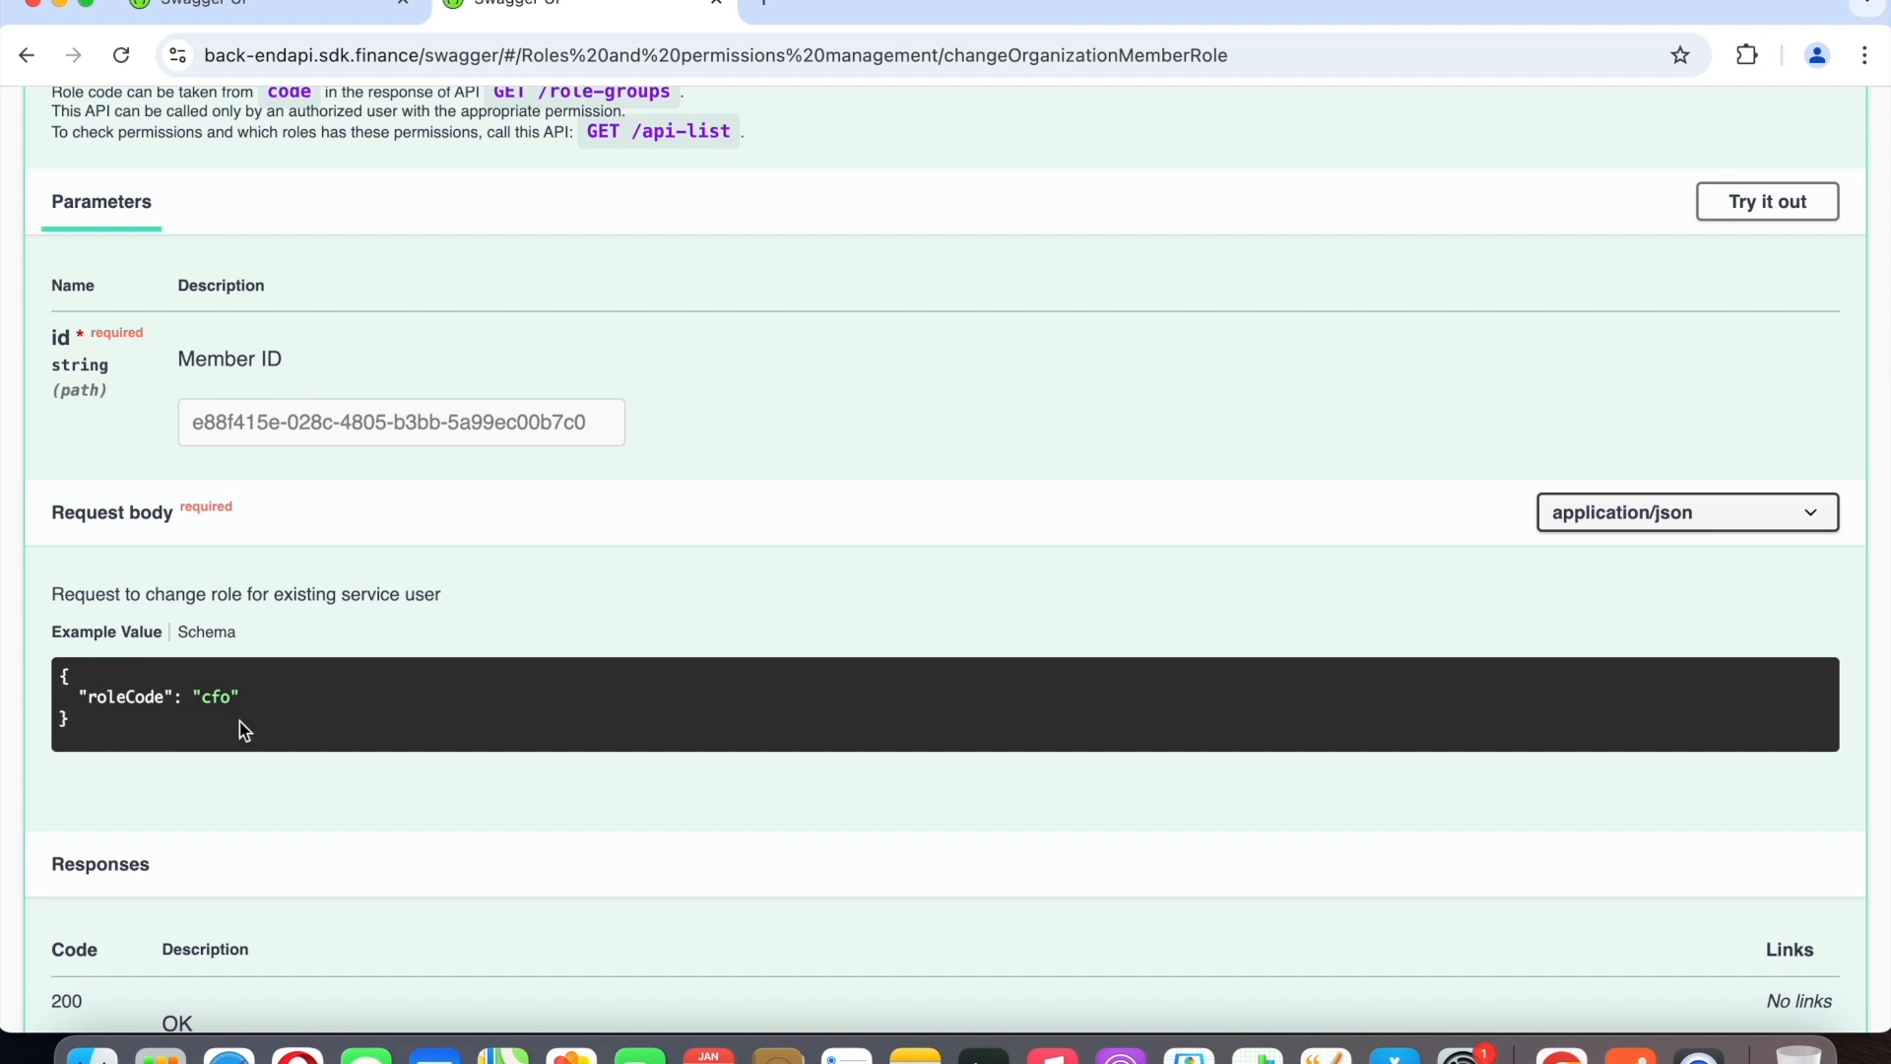
scroll(239, 721, "up", 5)
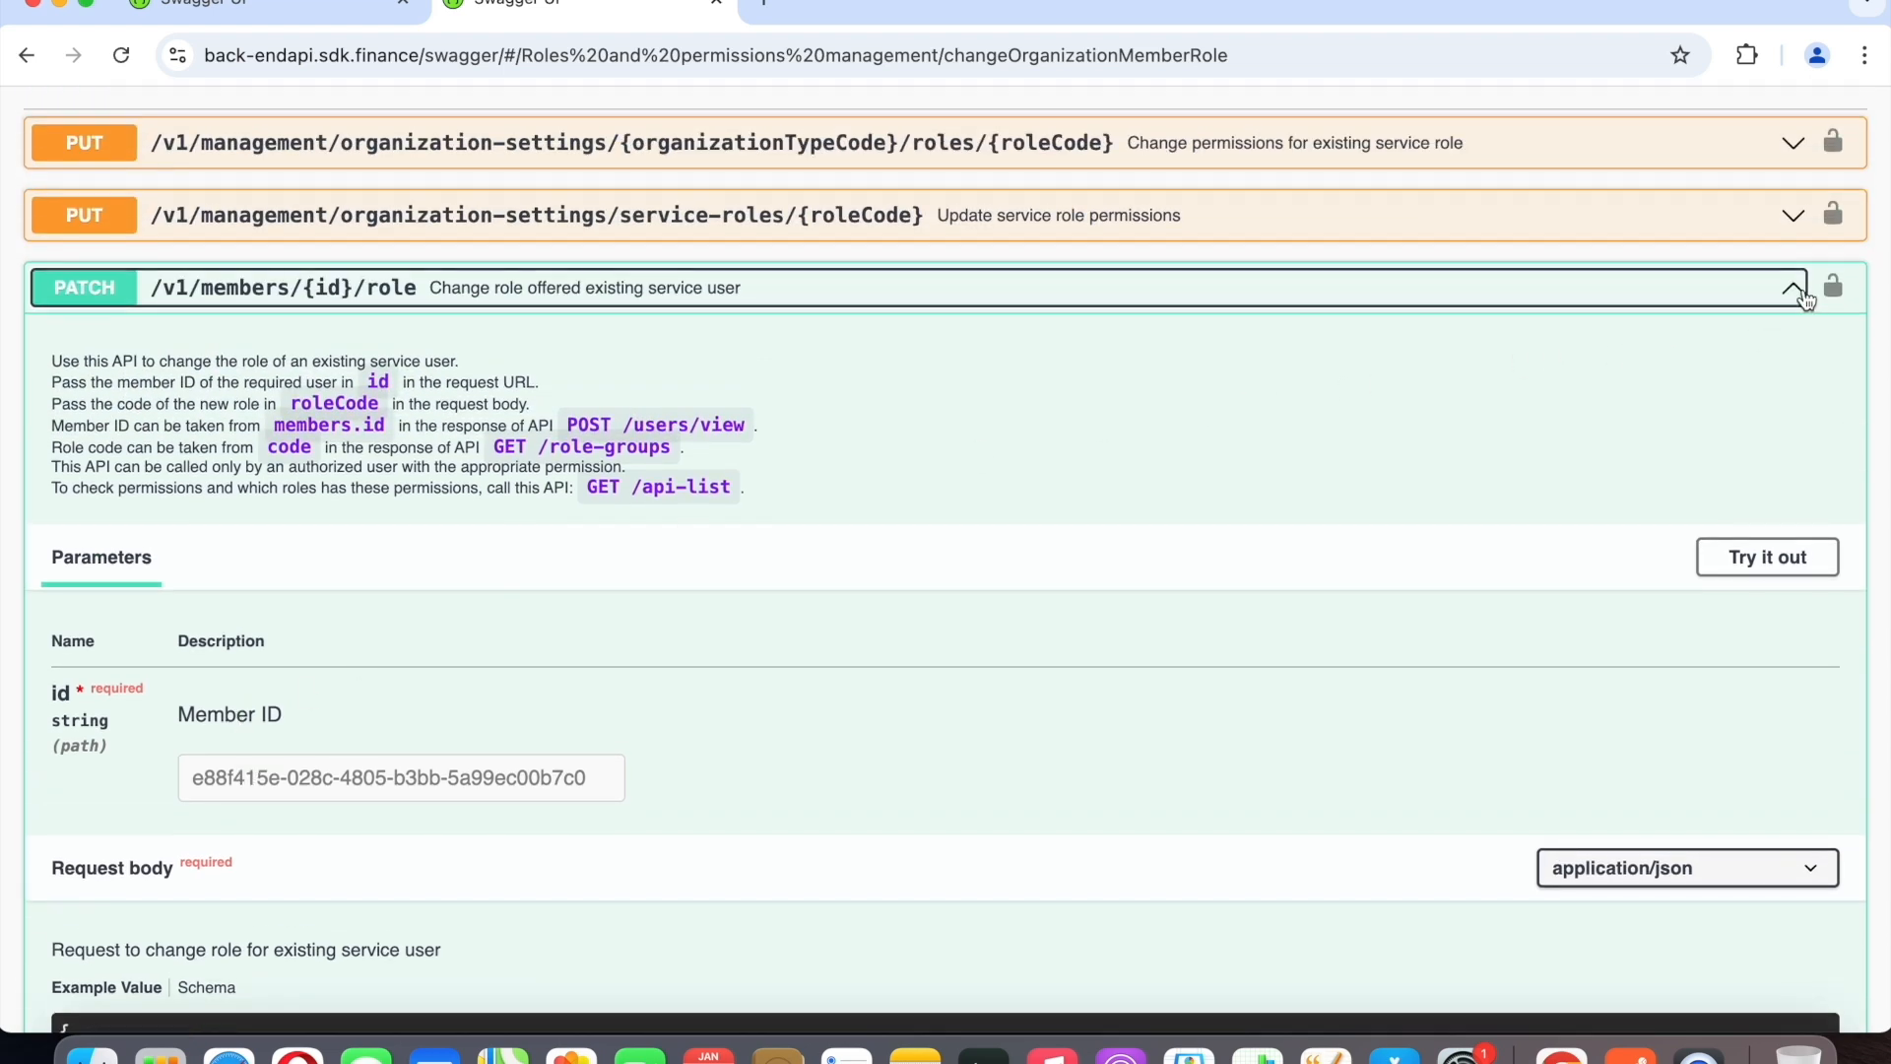
left_click(1805, 297)
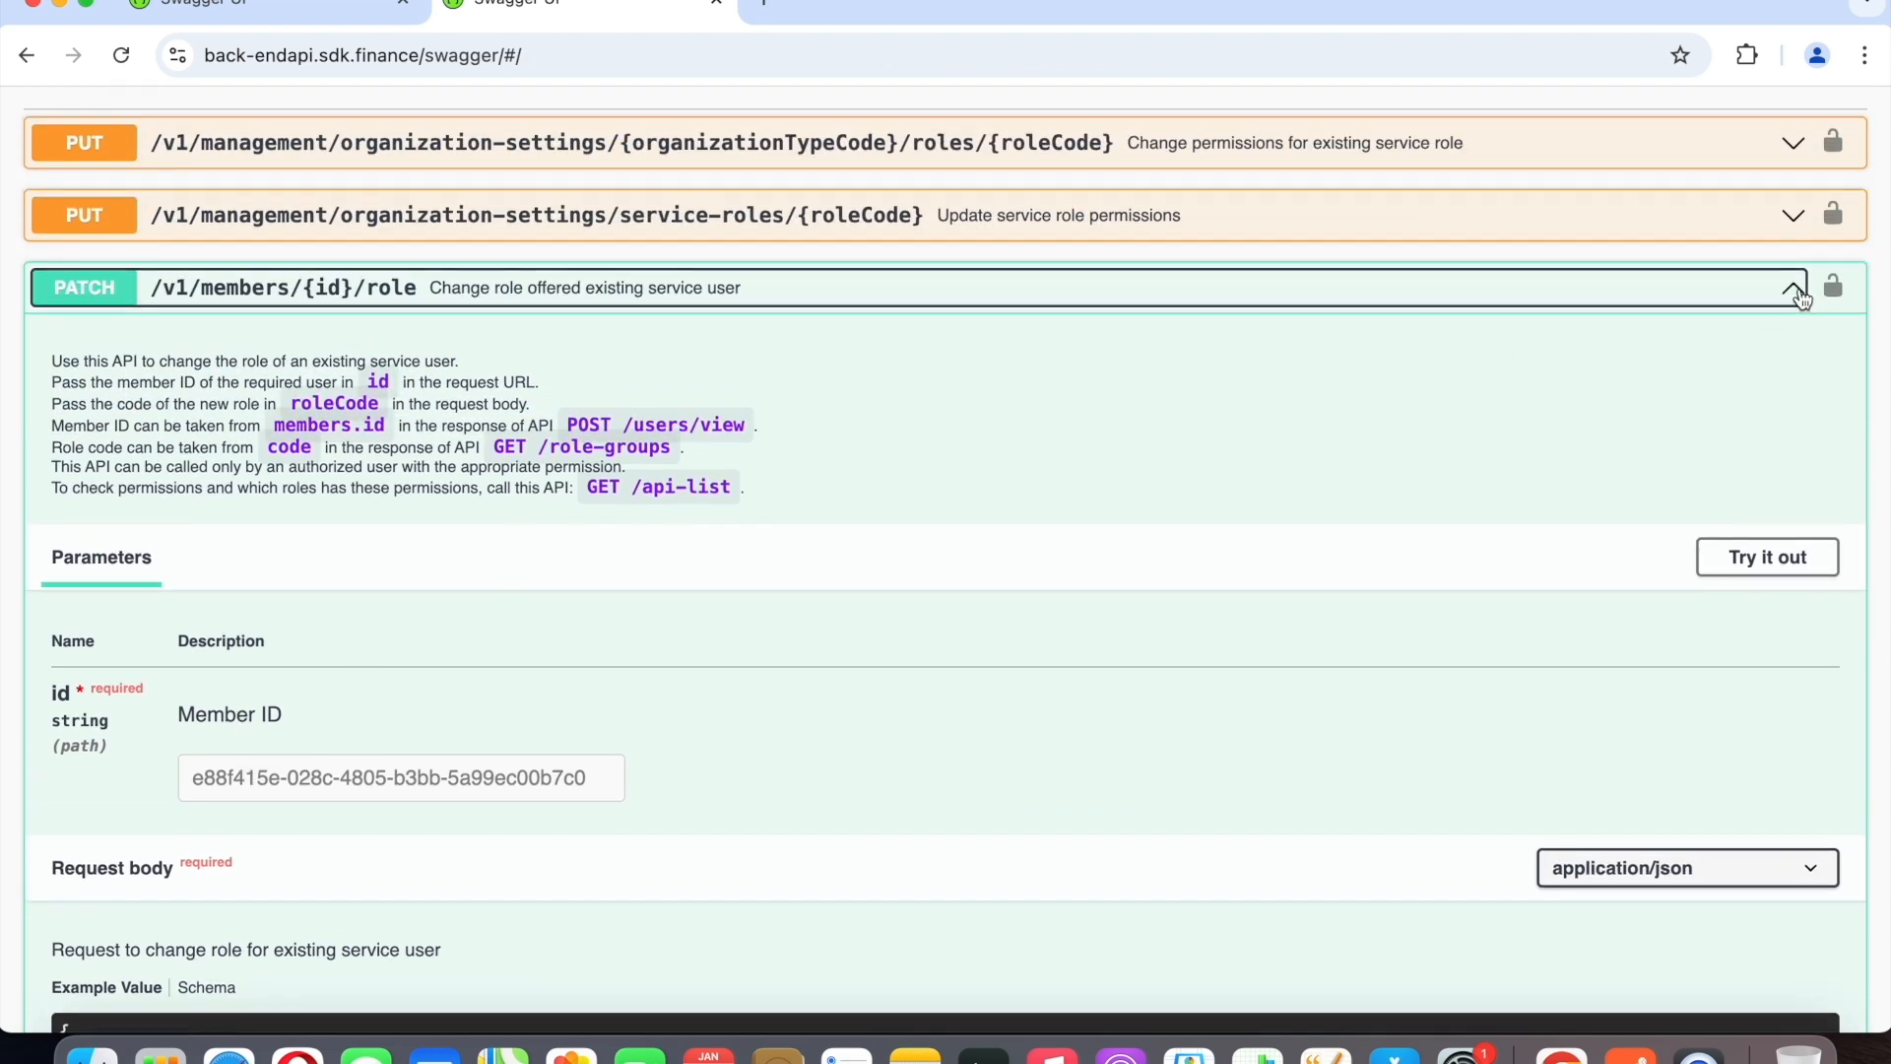
left_click(1793, 363)
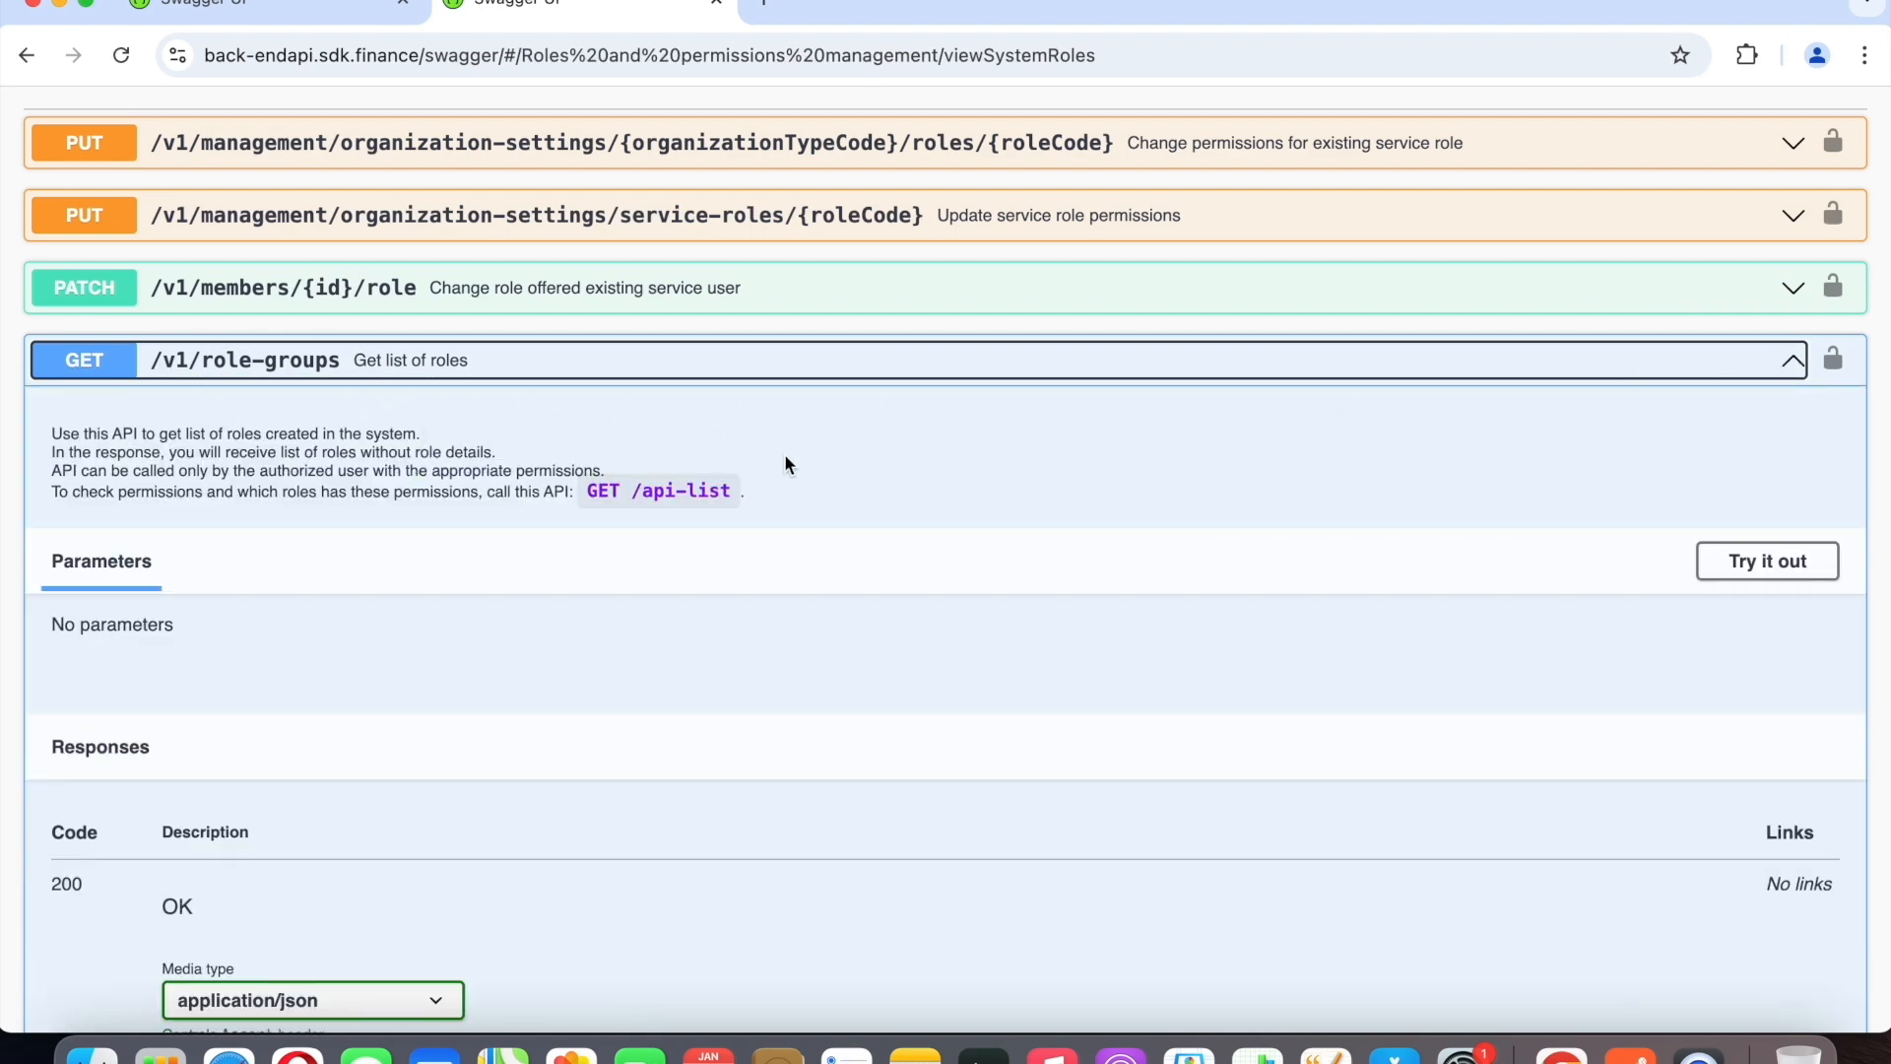
Switch to Postman, send the Get list of roles request, and review the returned role codes.
left_click(1630, 1054)
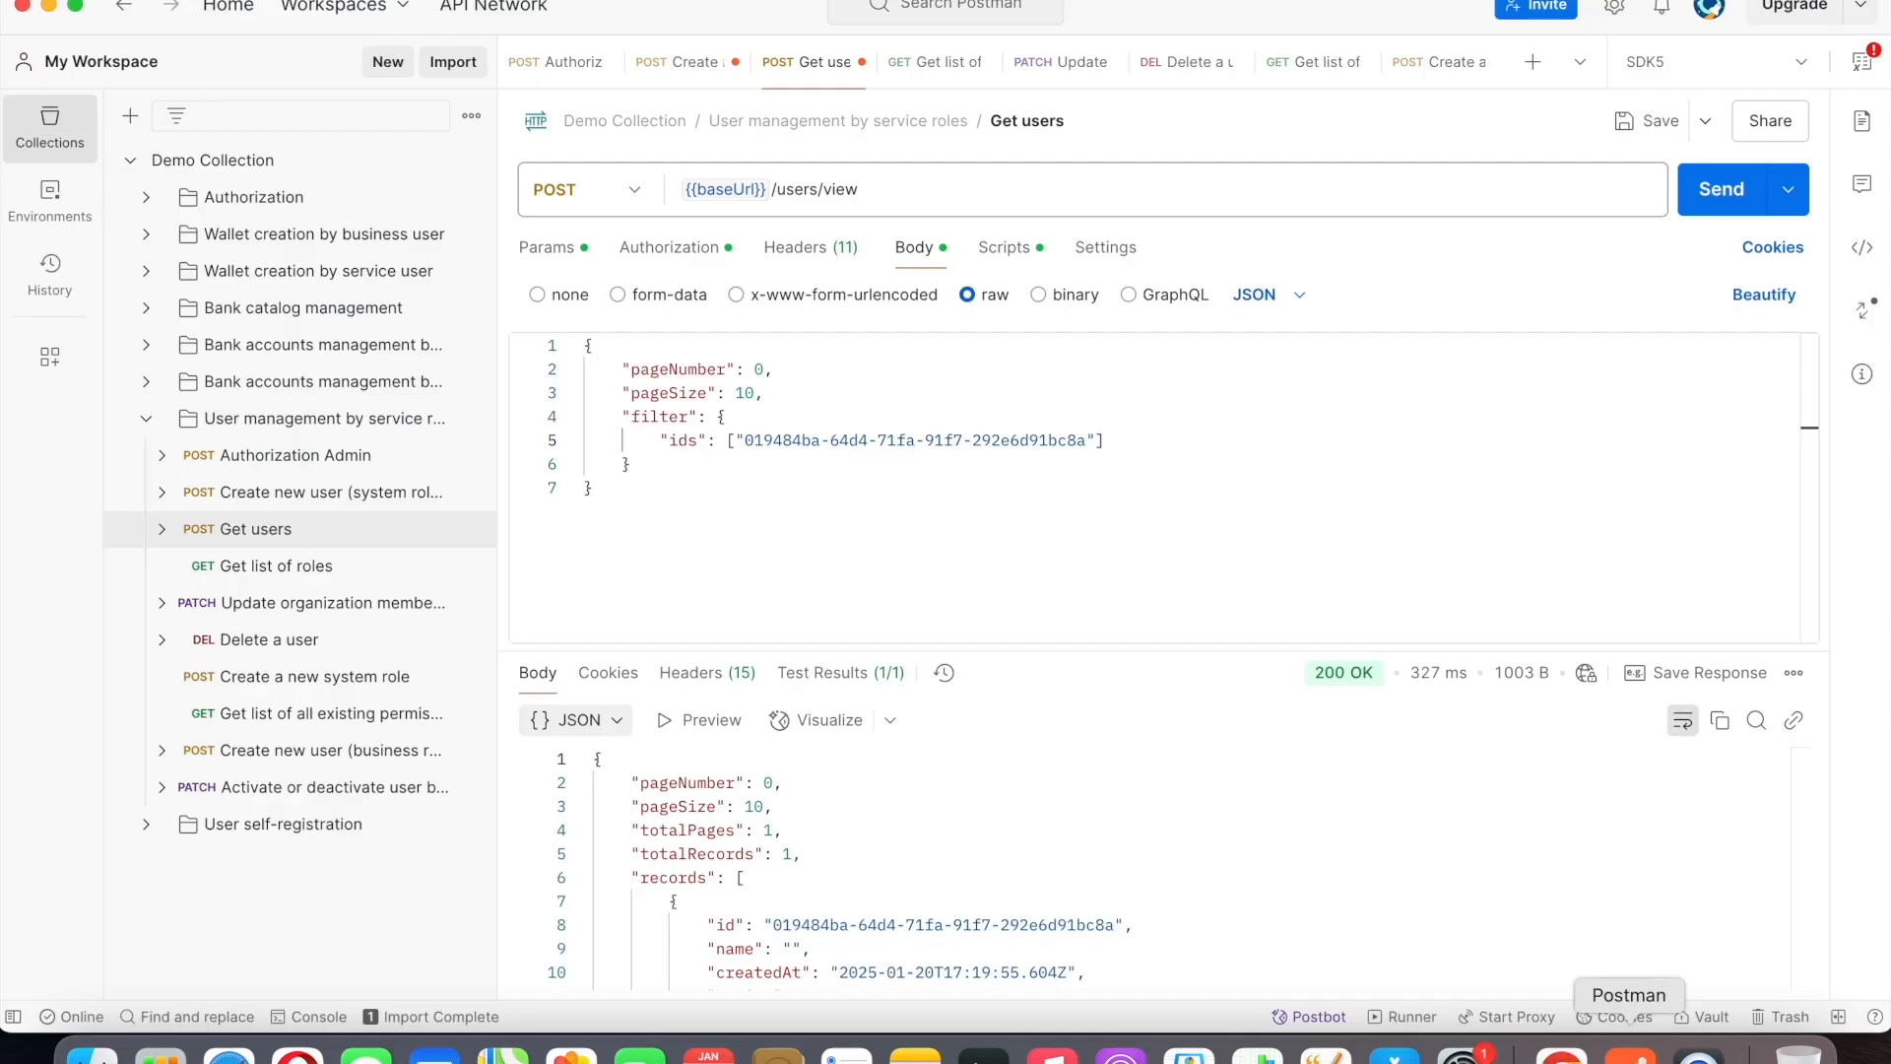
left_click(931, 63)
left_click(1714, 196)
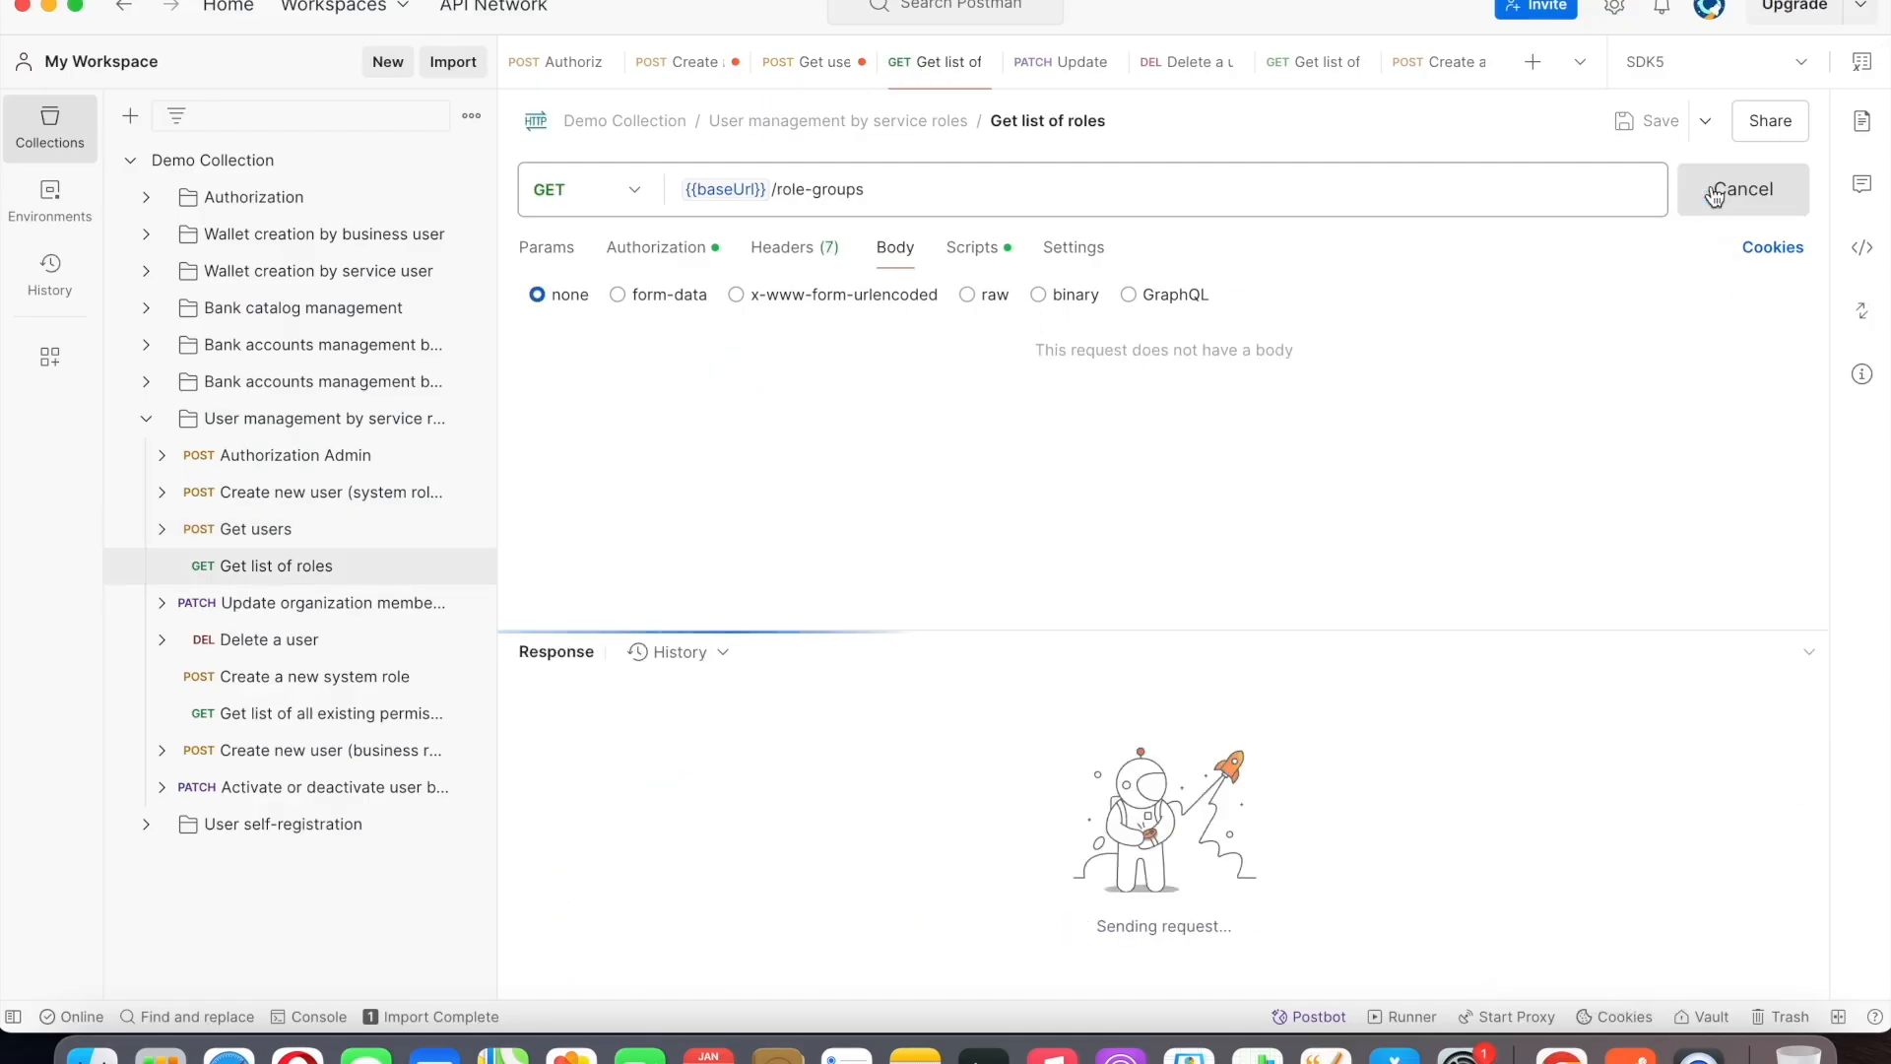
scroll(1079, 836, "down", 2)
scroll(1079, 836, "down", 8)
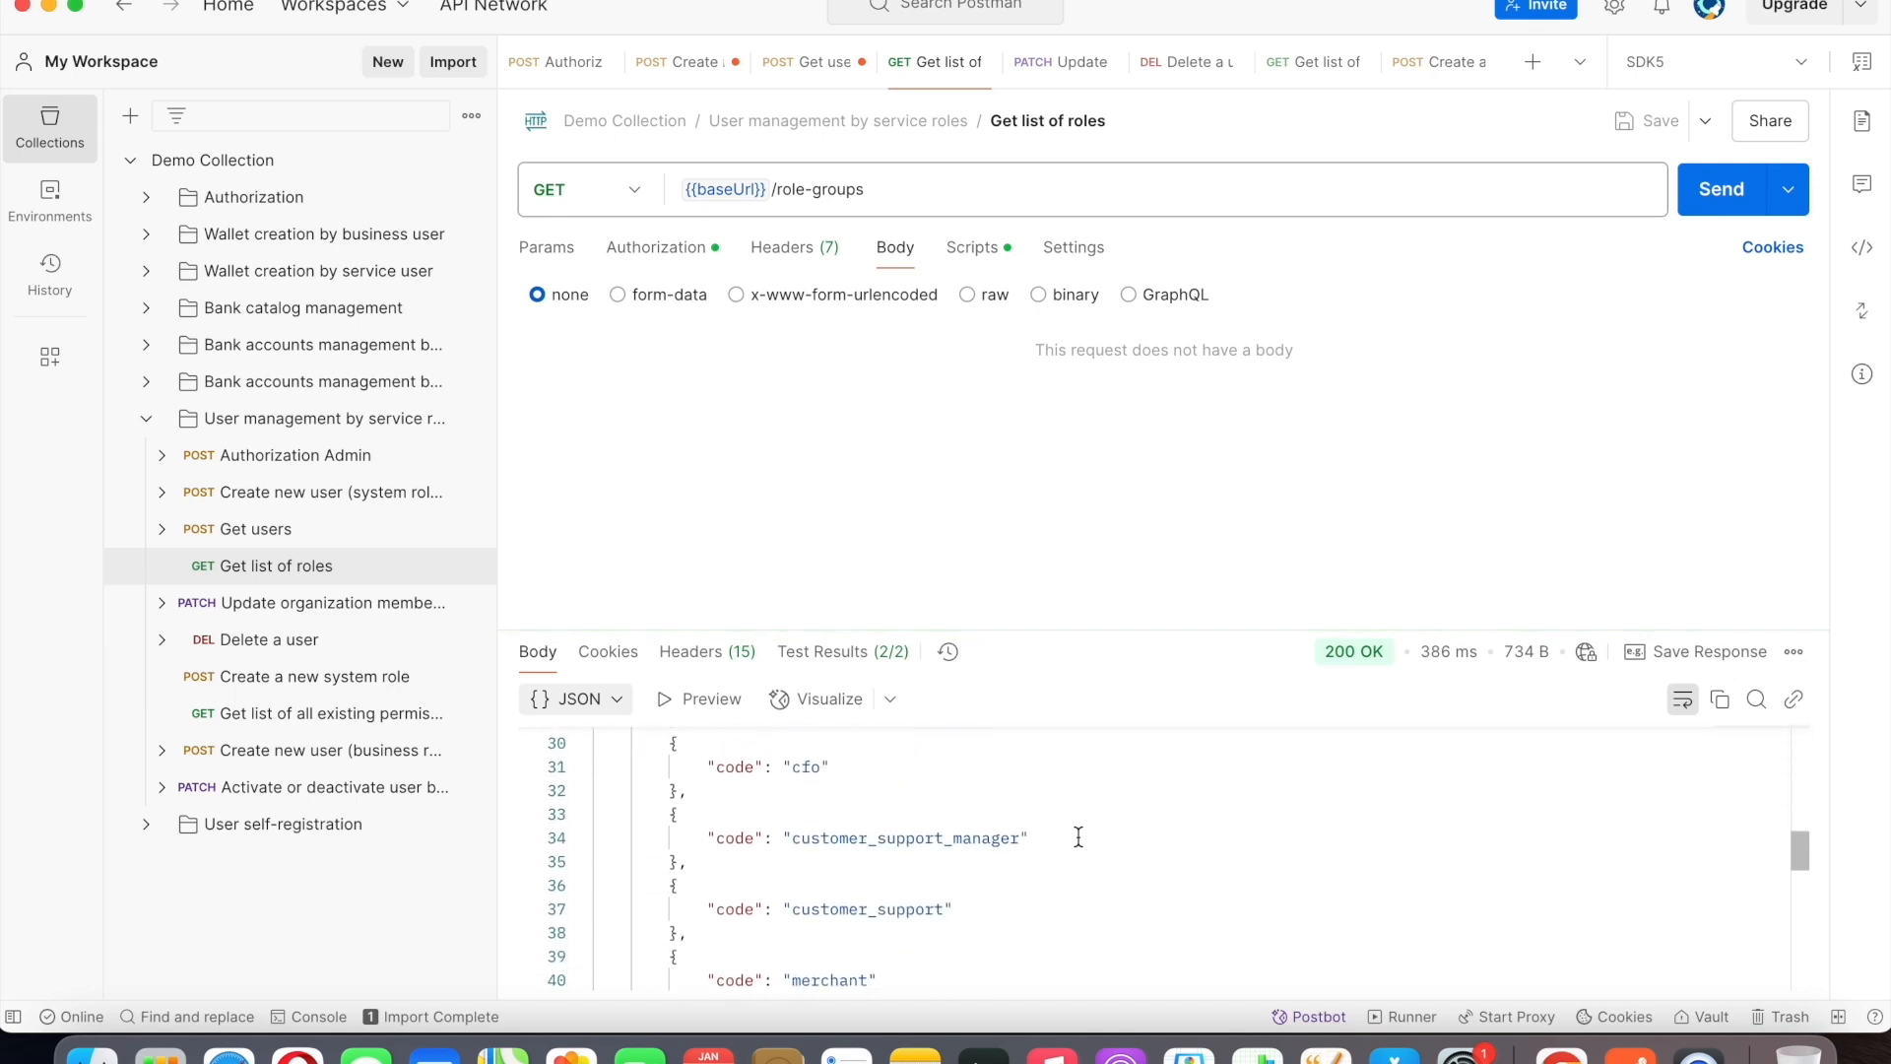
Replace the :id placeholder in the Update organization member role URL with the member ID copied from the create-user response.
left_click(1060, 82)
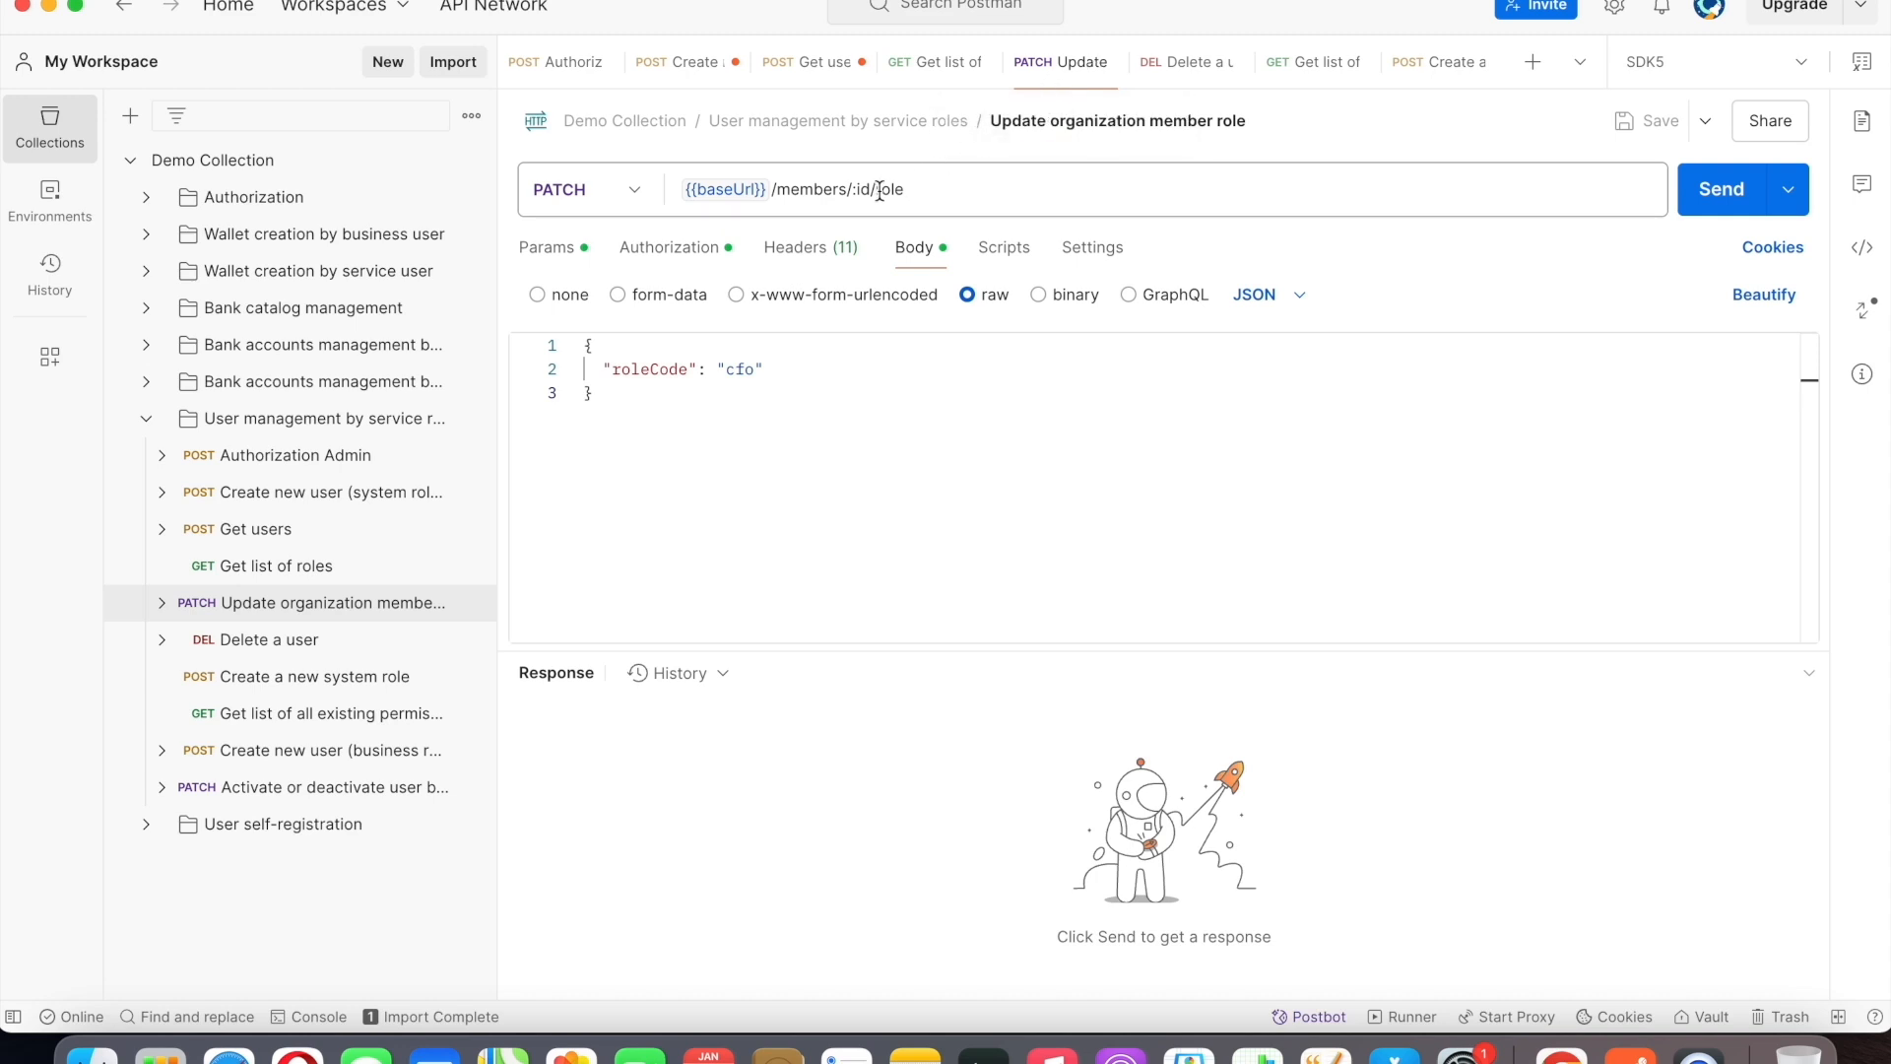
left_click(687, 67)
scroll(896, 885, "down", 5)
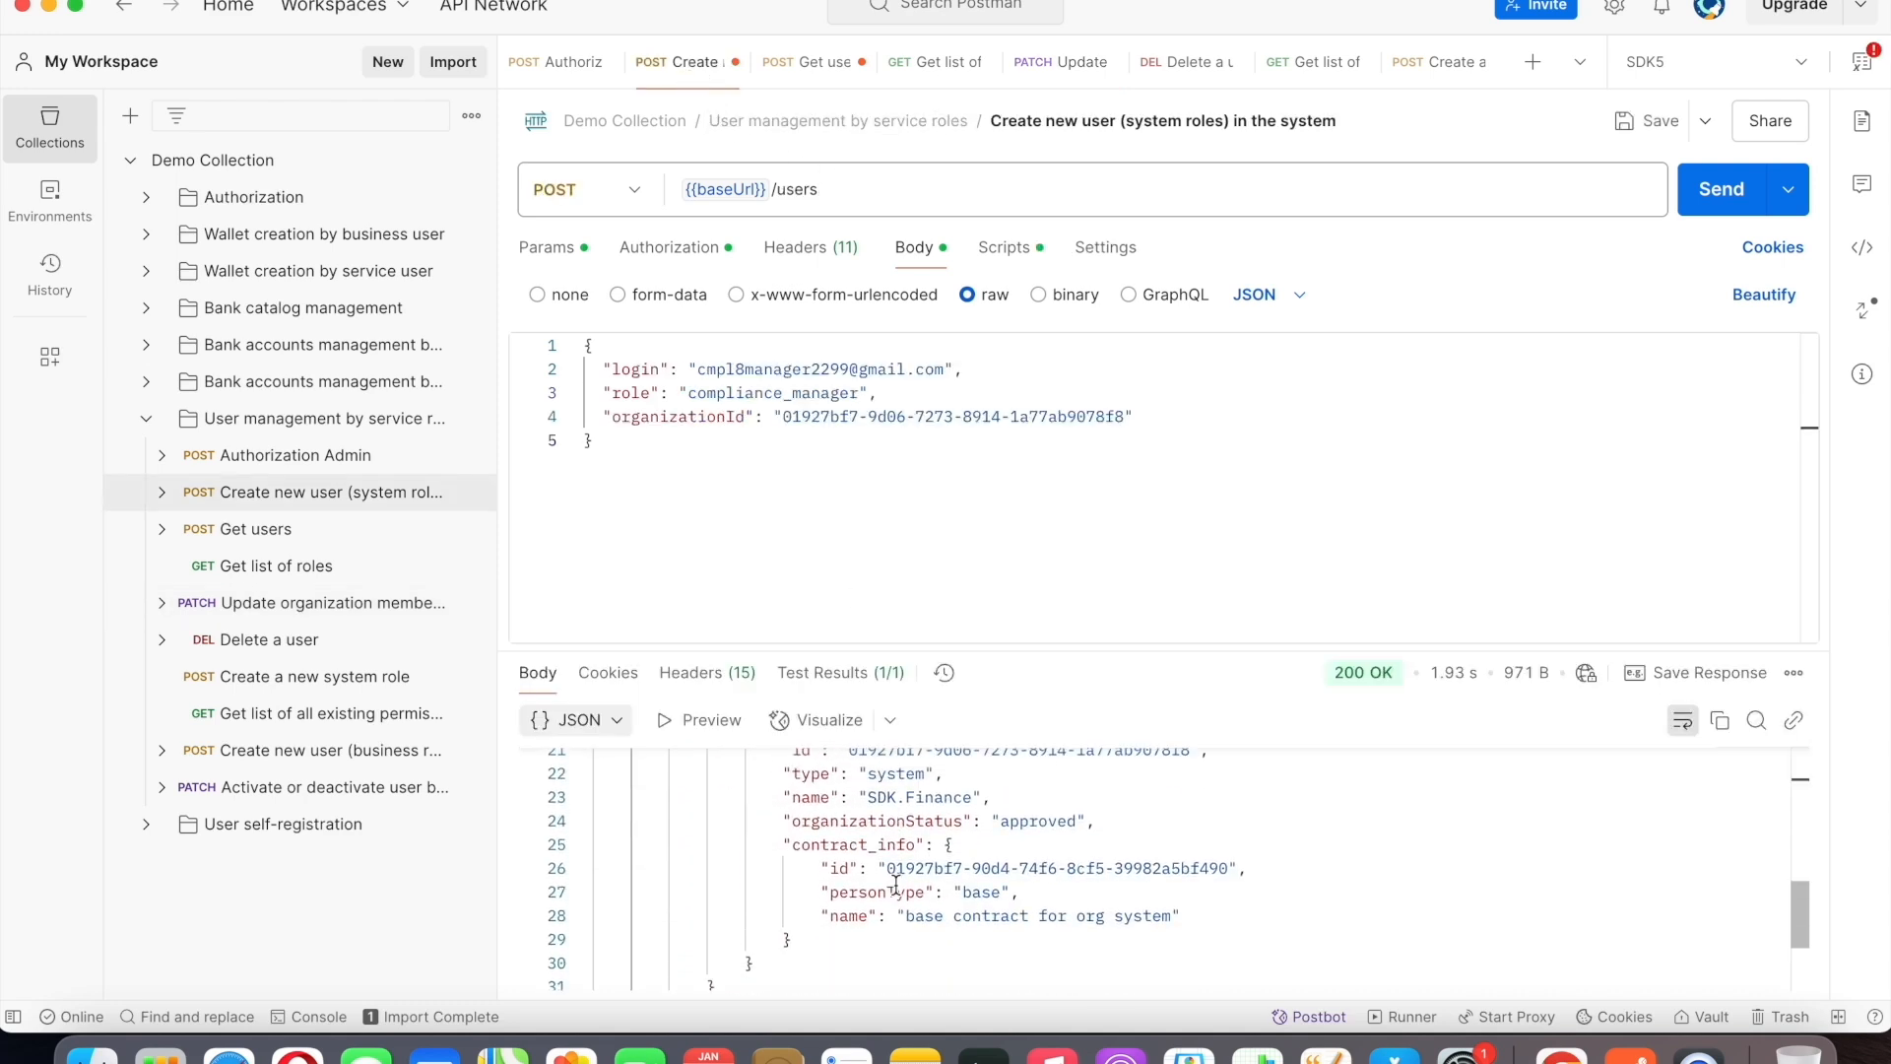
scroll(896, 884, "up", 3)
left_click_drag(809, 913, 1151, 916)
key("super+c")
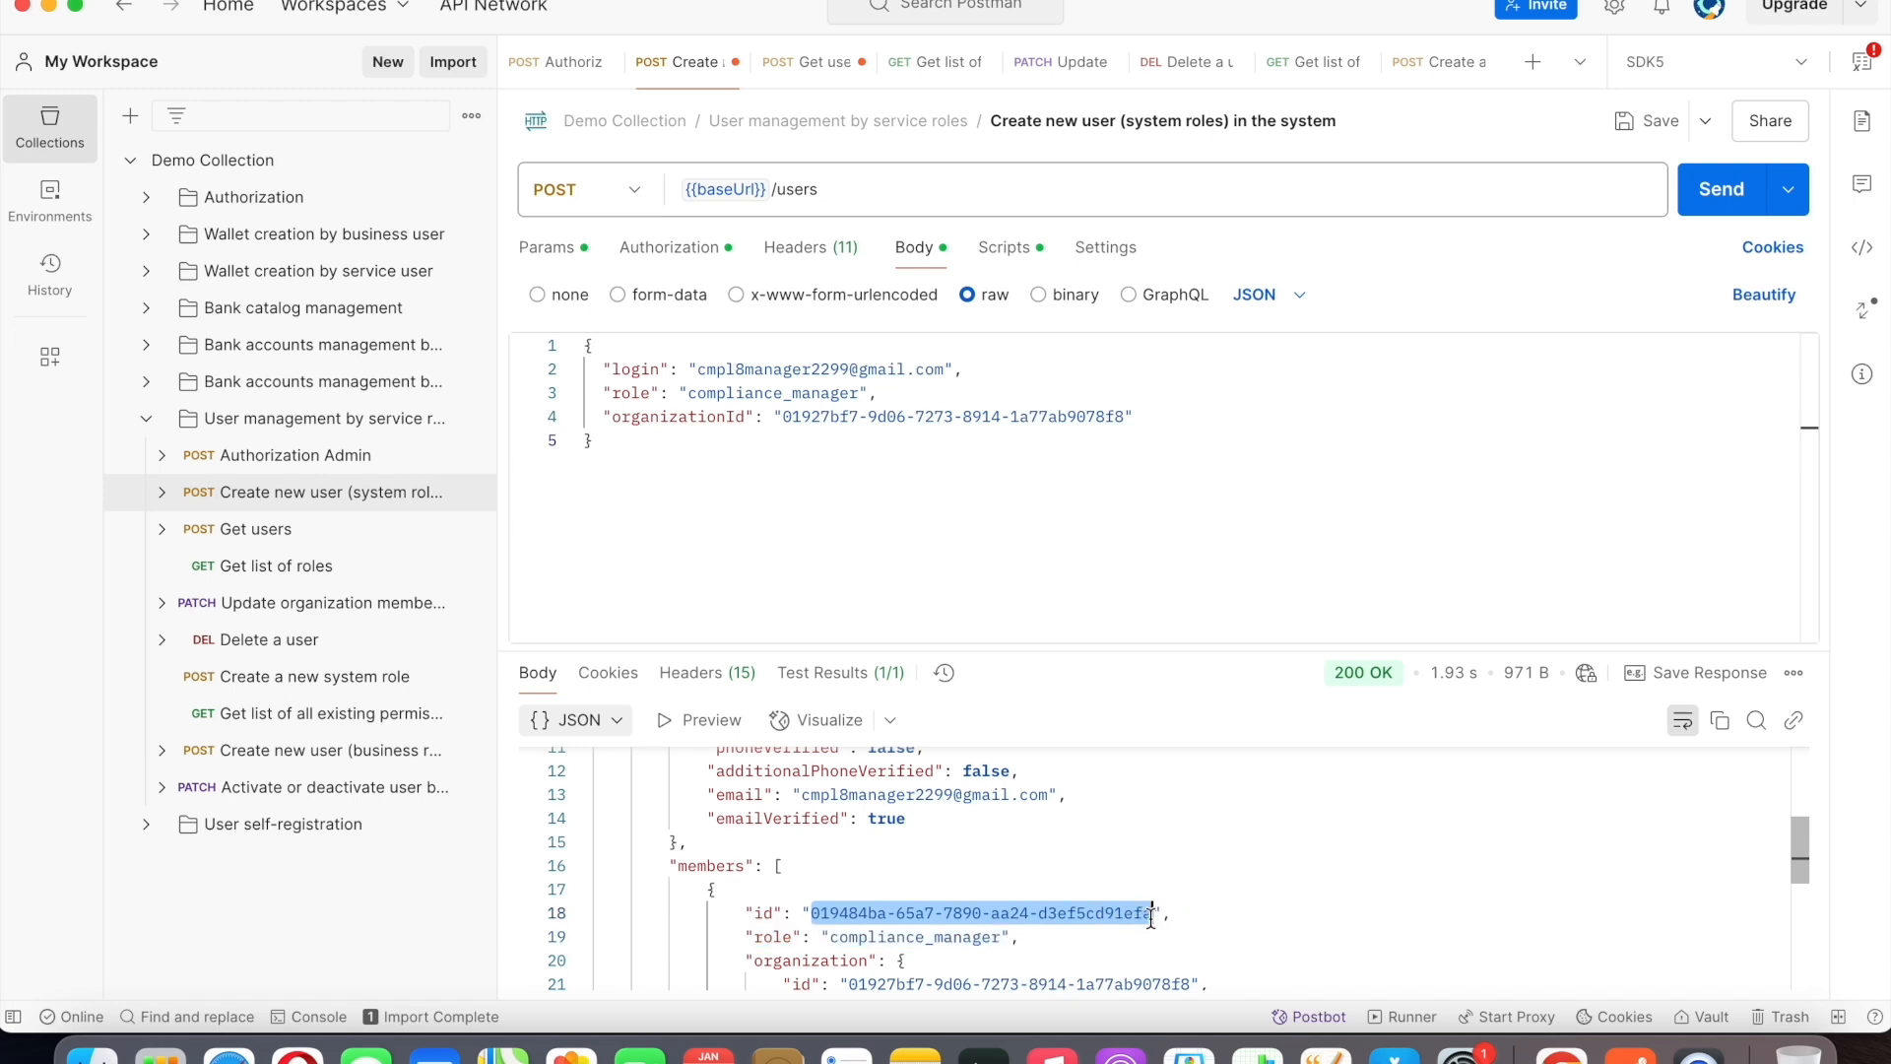
left_click(1064, 61)
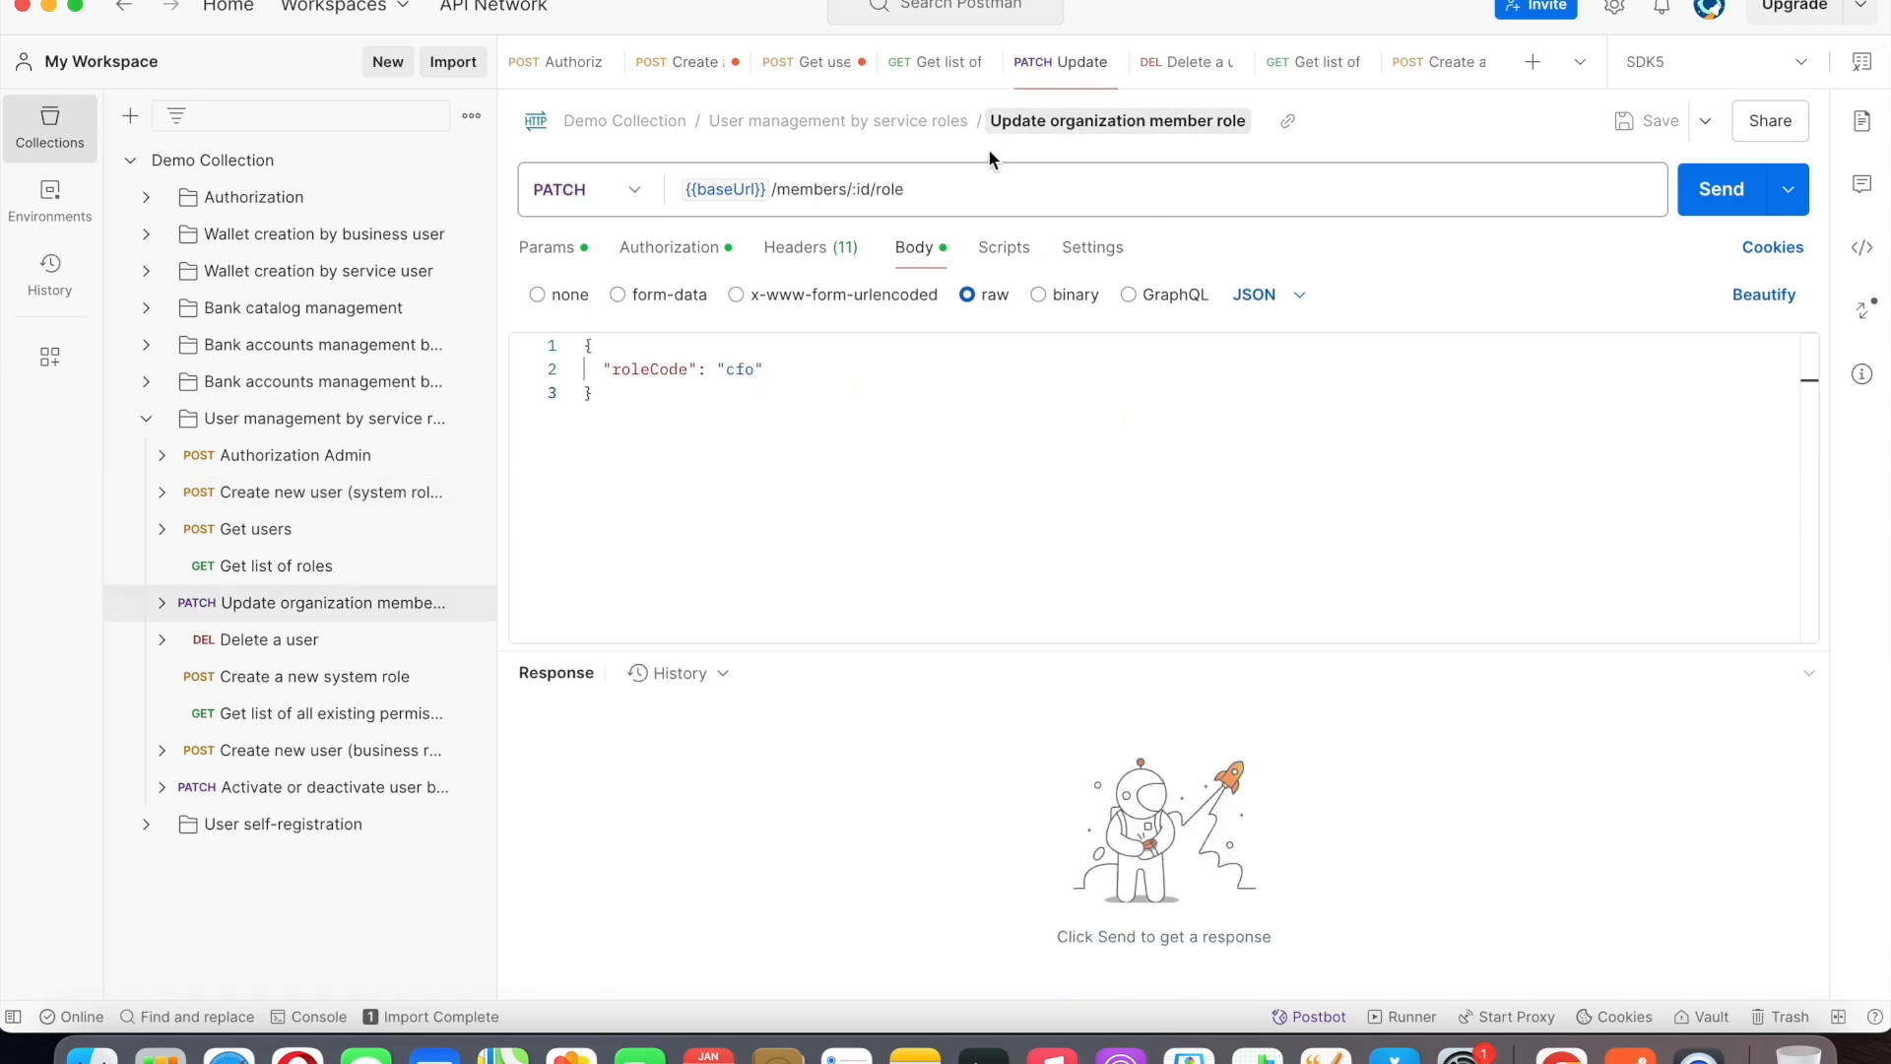
double_click(865, 189)
key("BackSpace")
key("BackSpace")
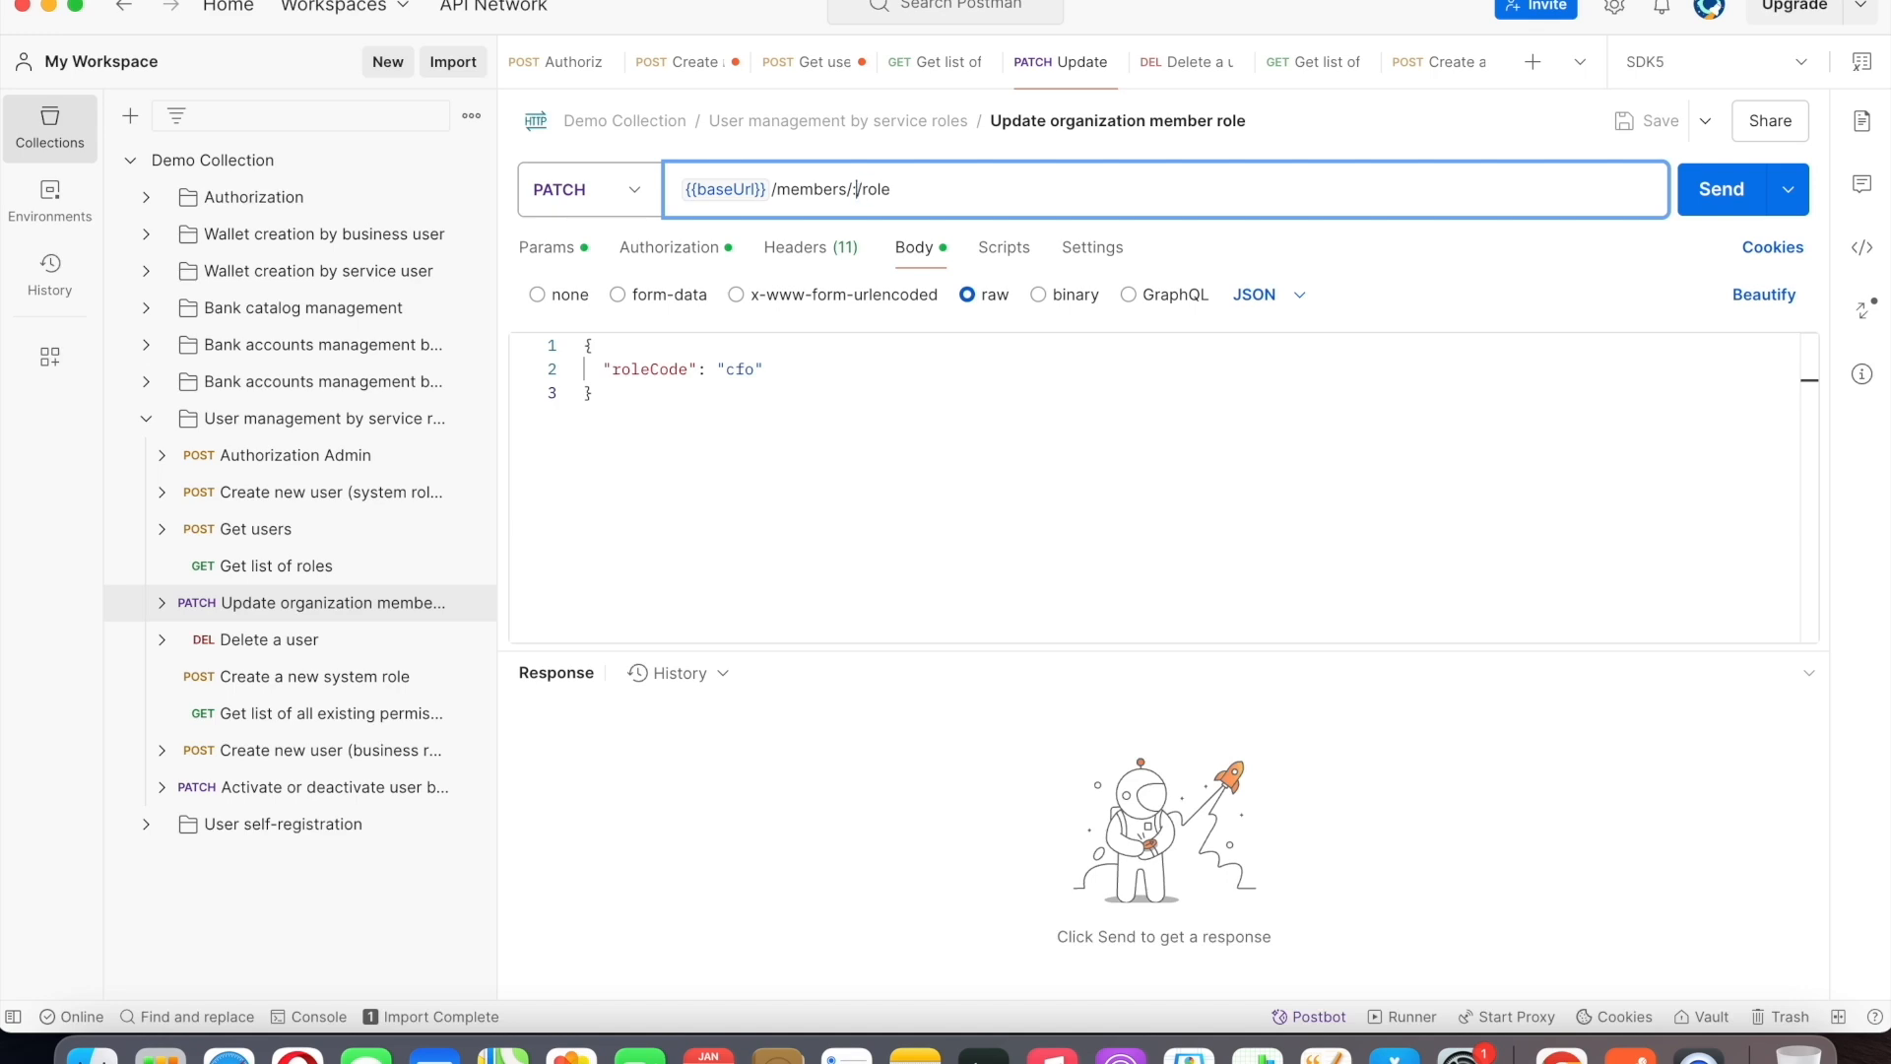
key("super+v")
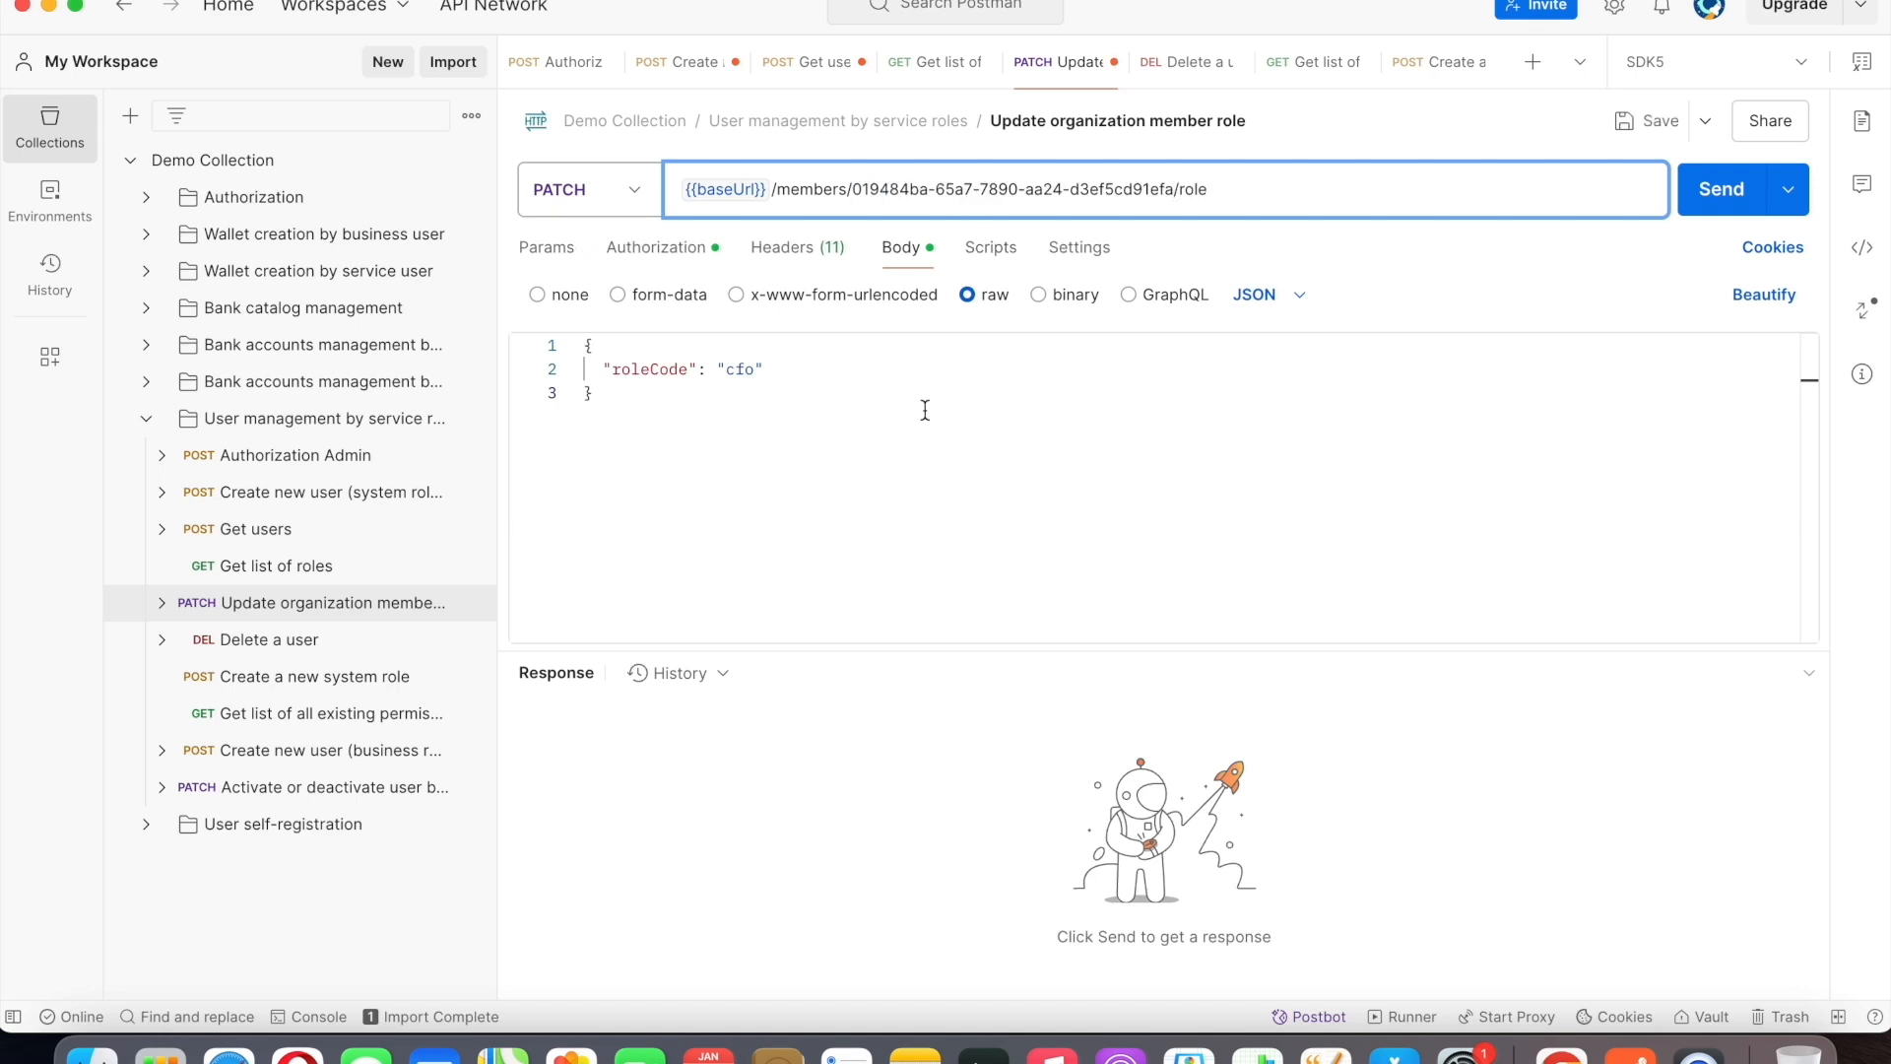
Send the Update organization member role request with roleCode cfo and review the response.
left_click(874, 446)
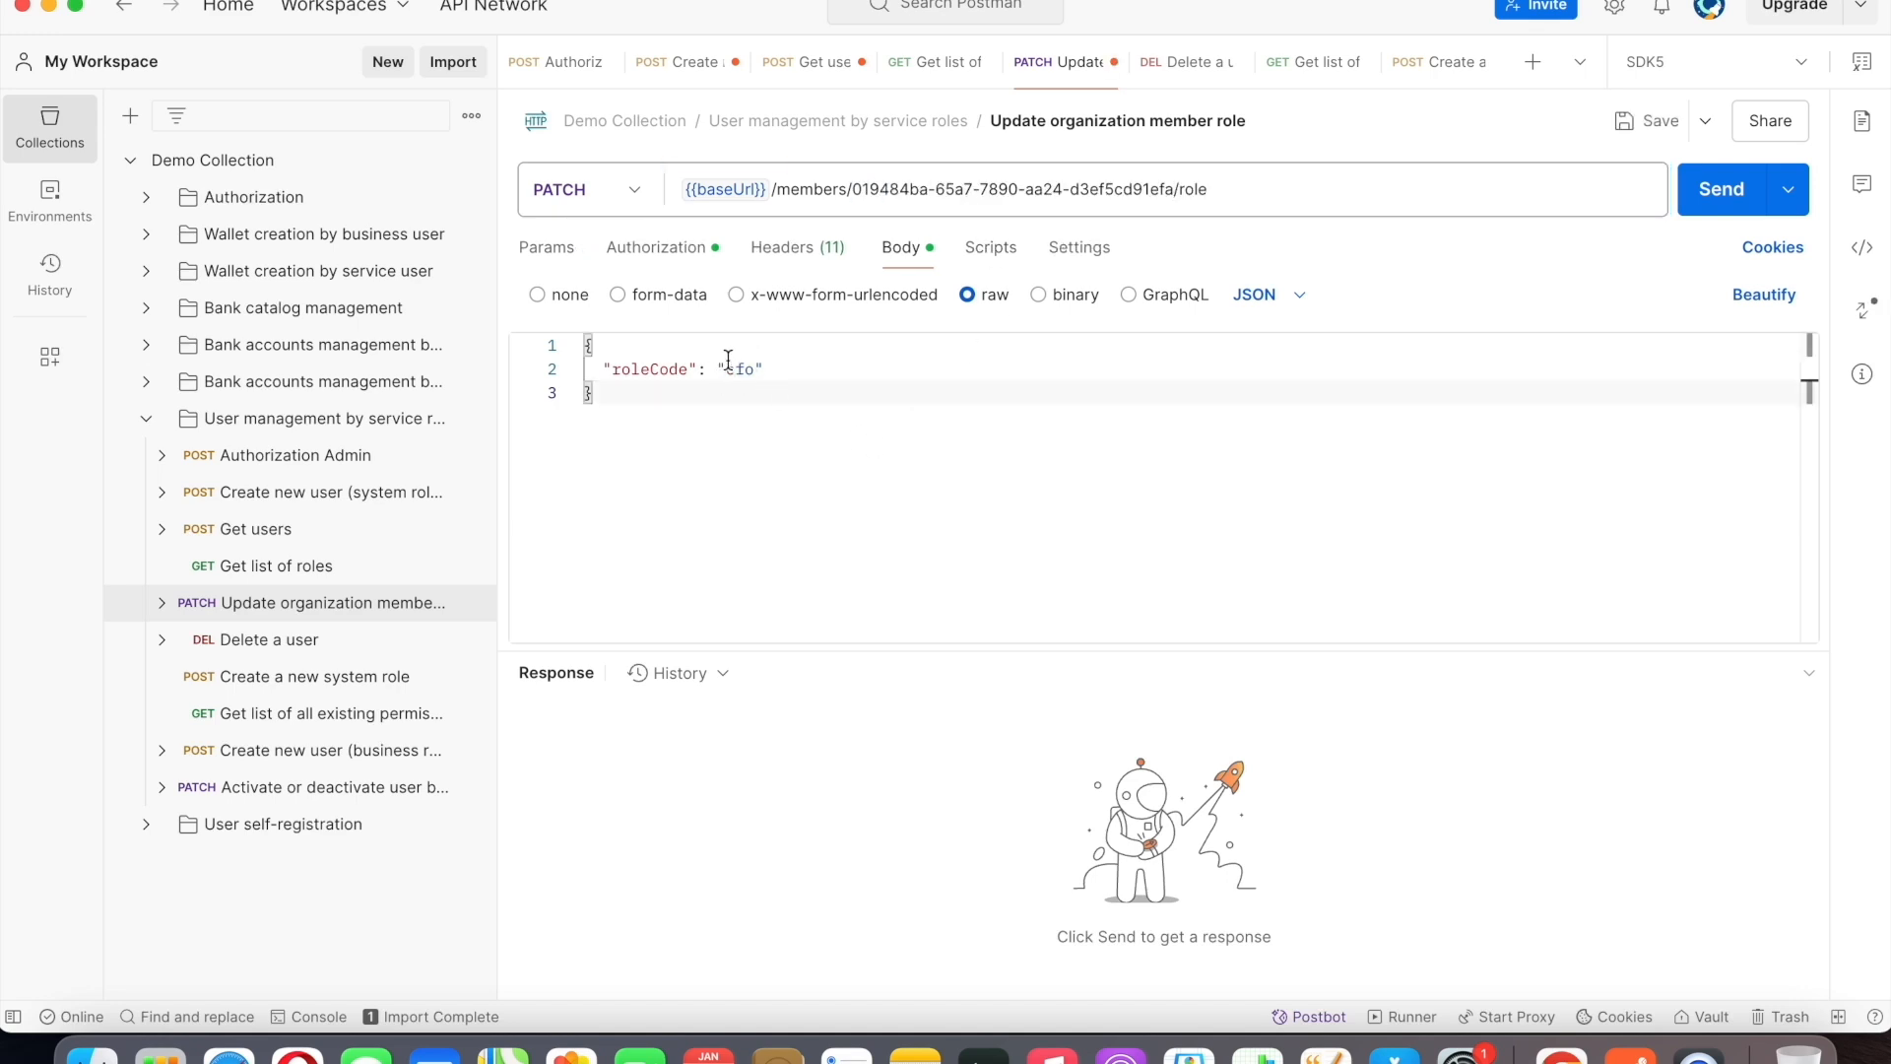
left_click(1719, 190)
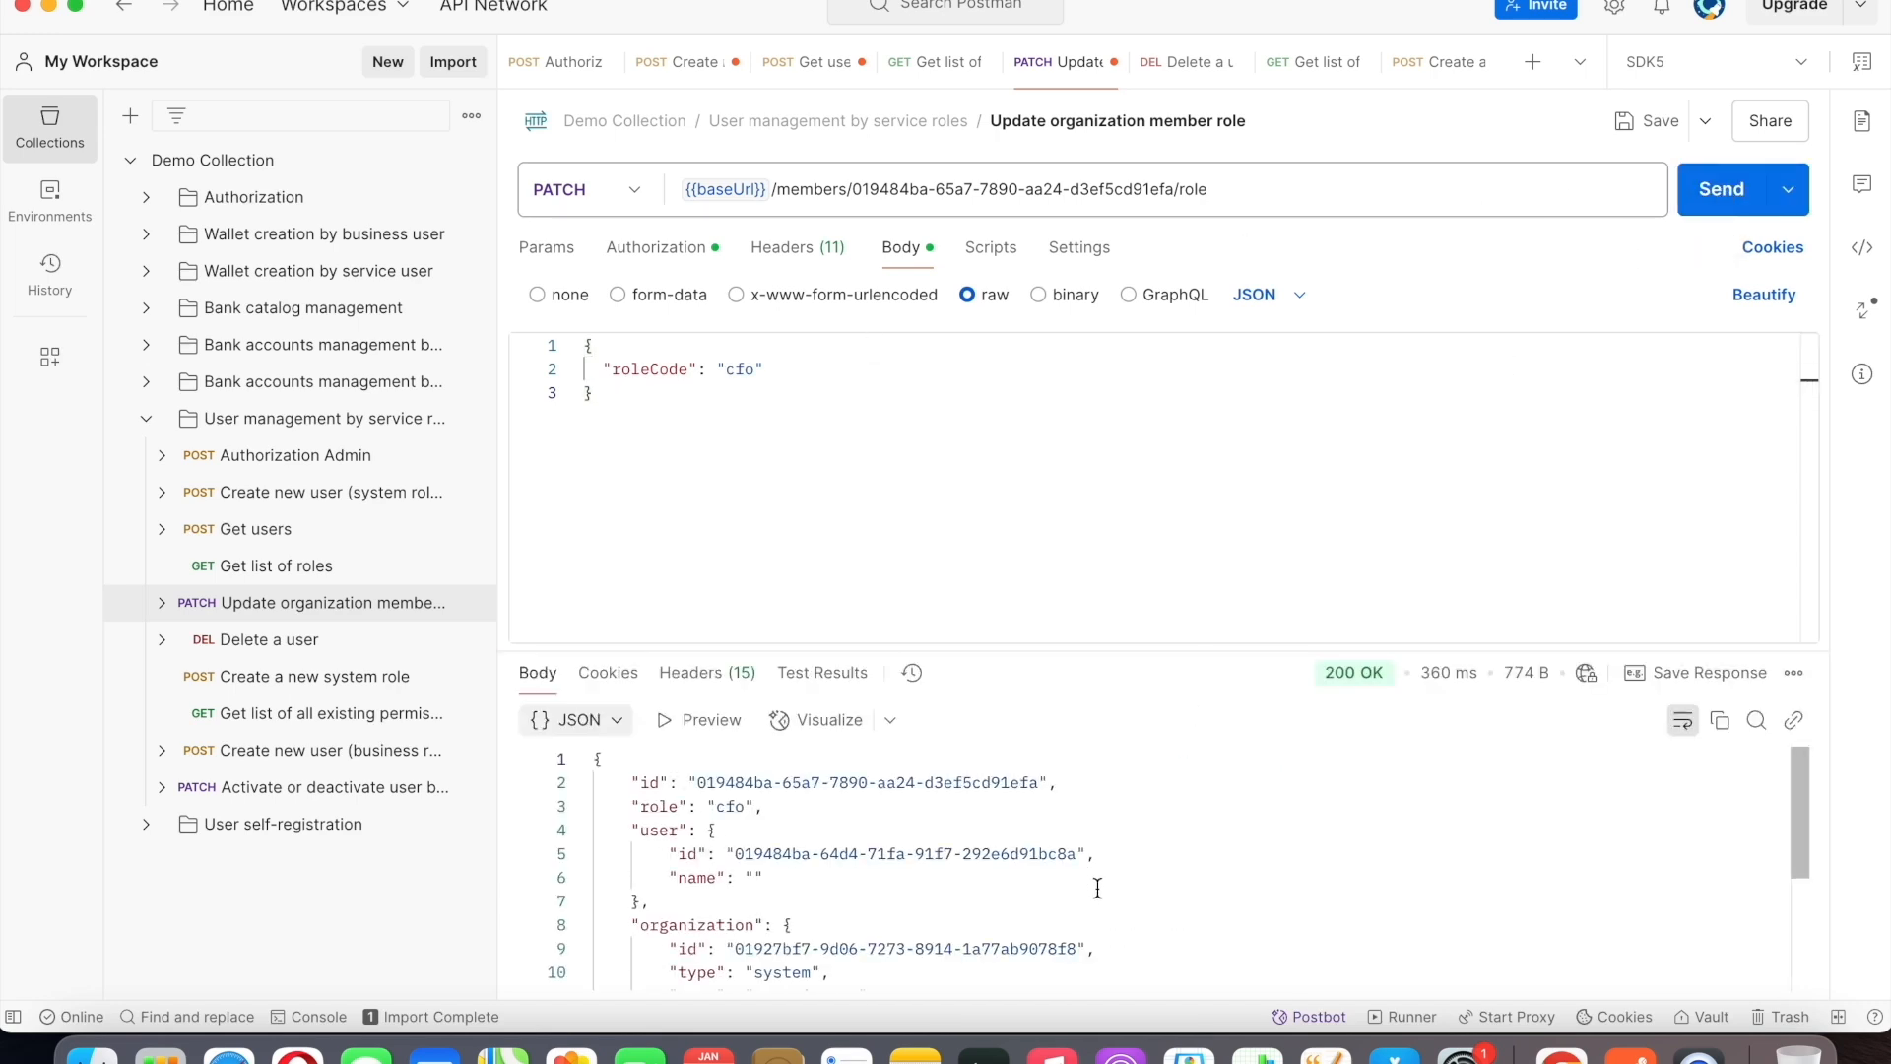
scroll(1097, 888, "down", 5)
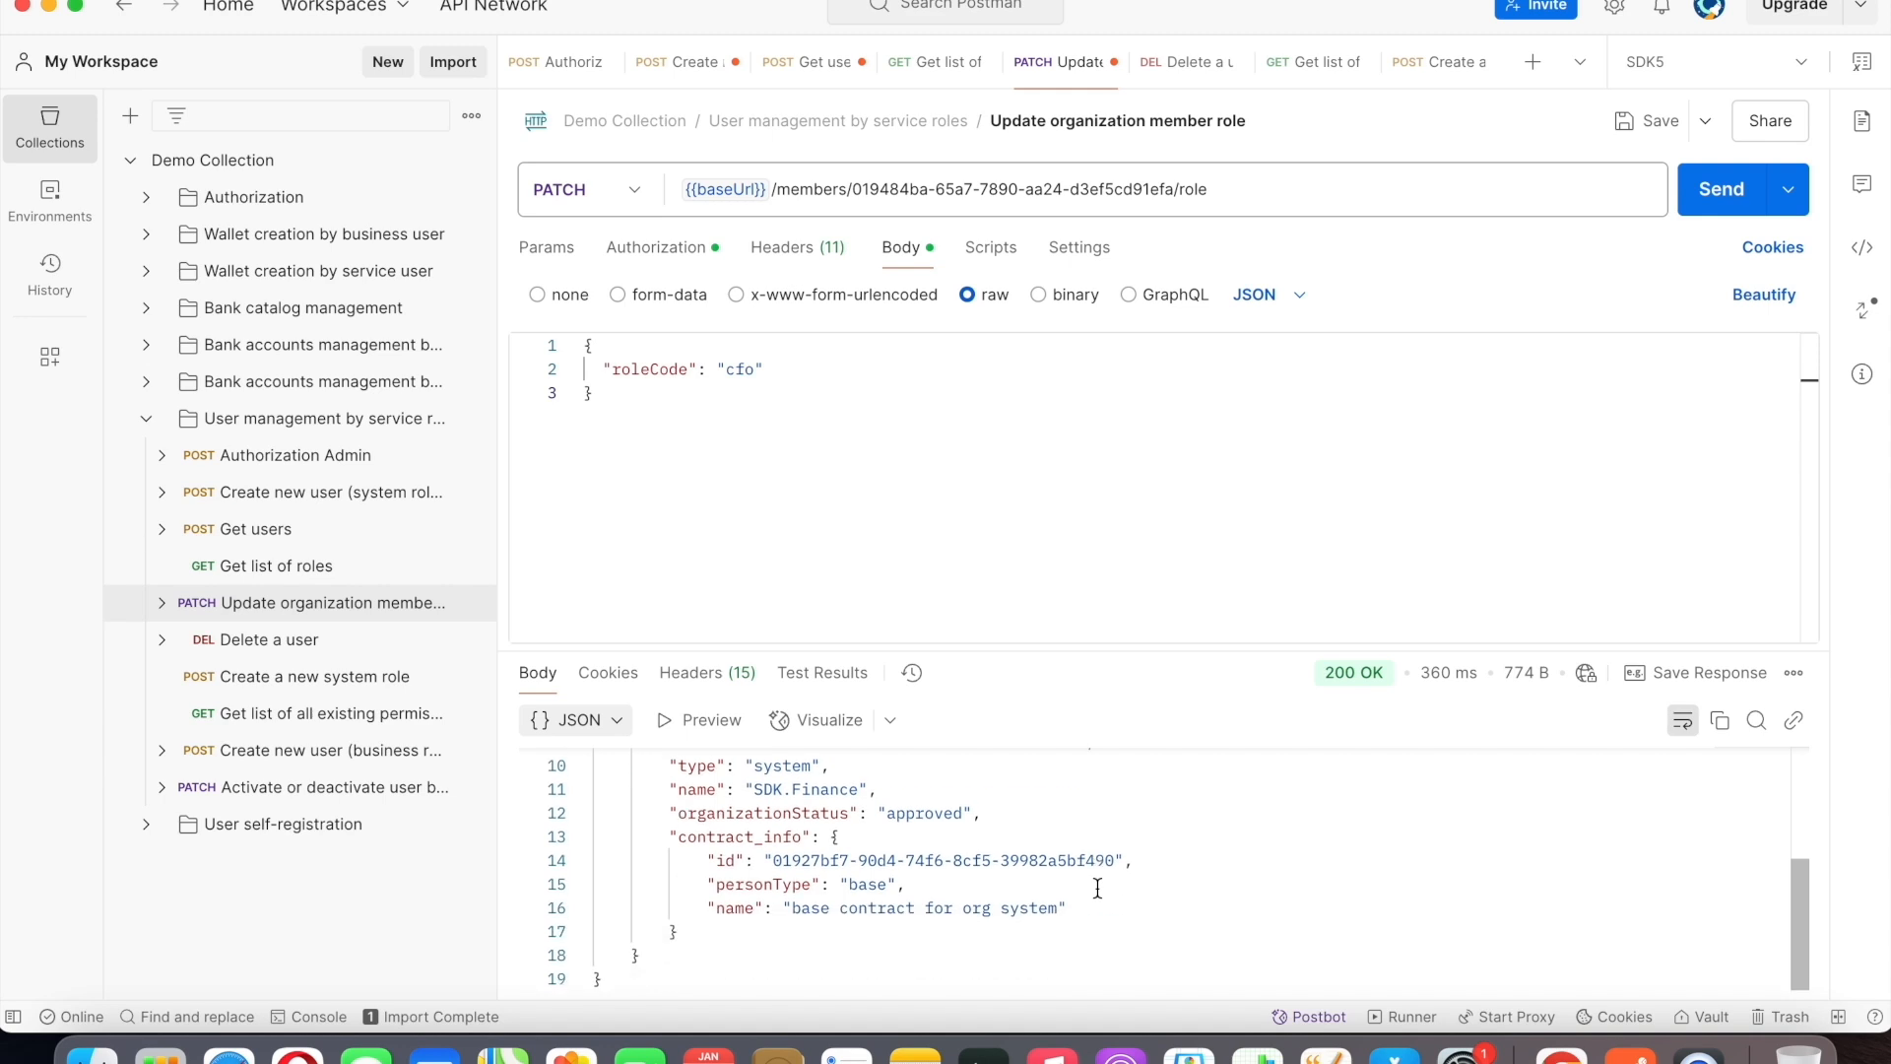
Resend the Get users request for the same user ID and review the member's role in the response.
scroll(1098, 888, "up", 5)
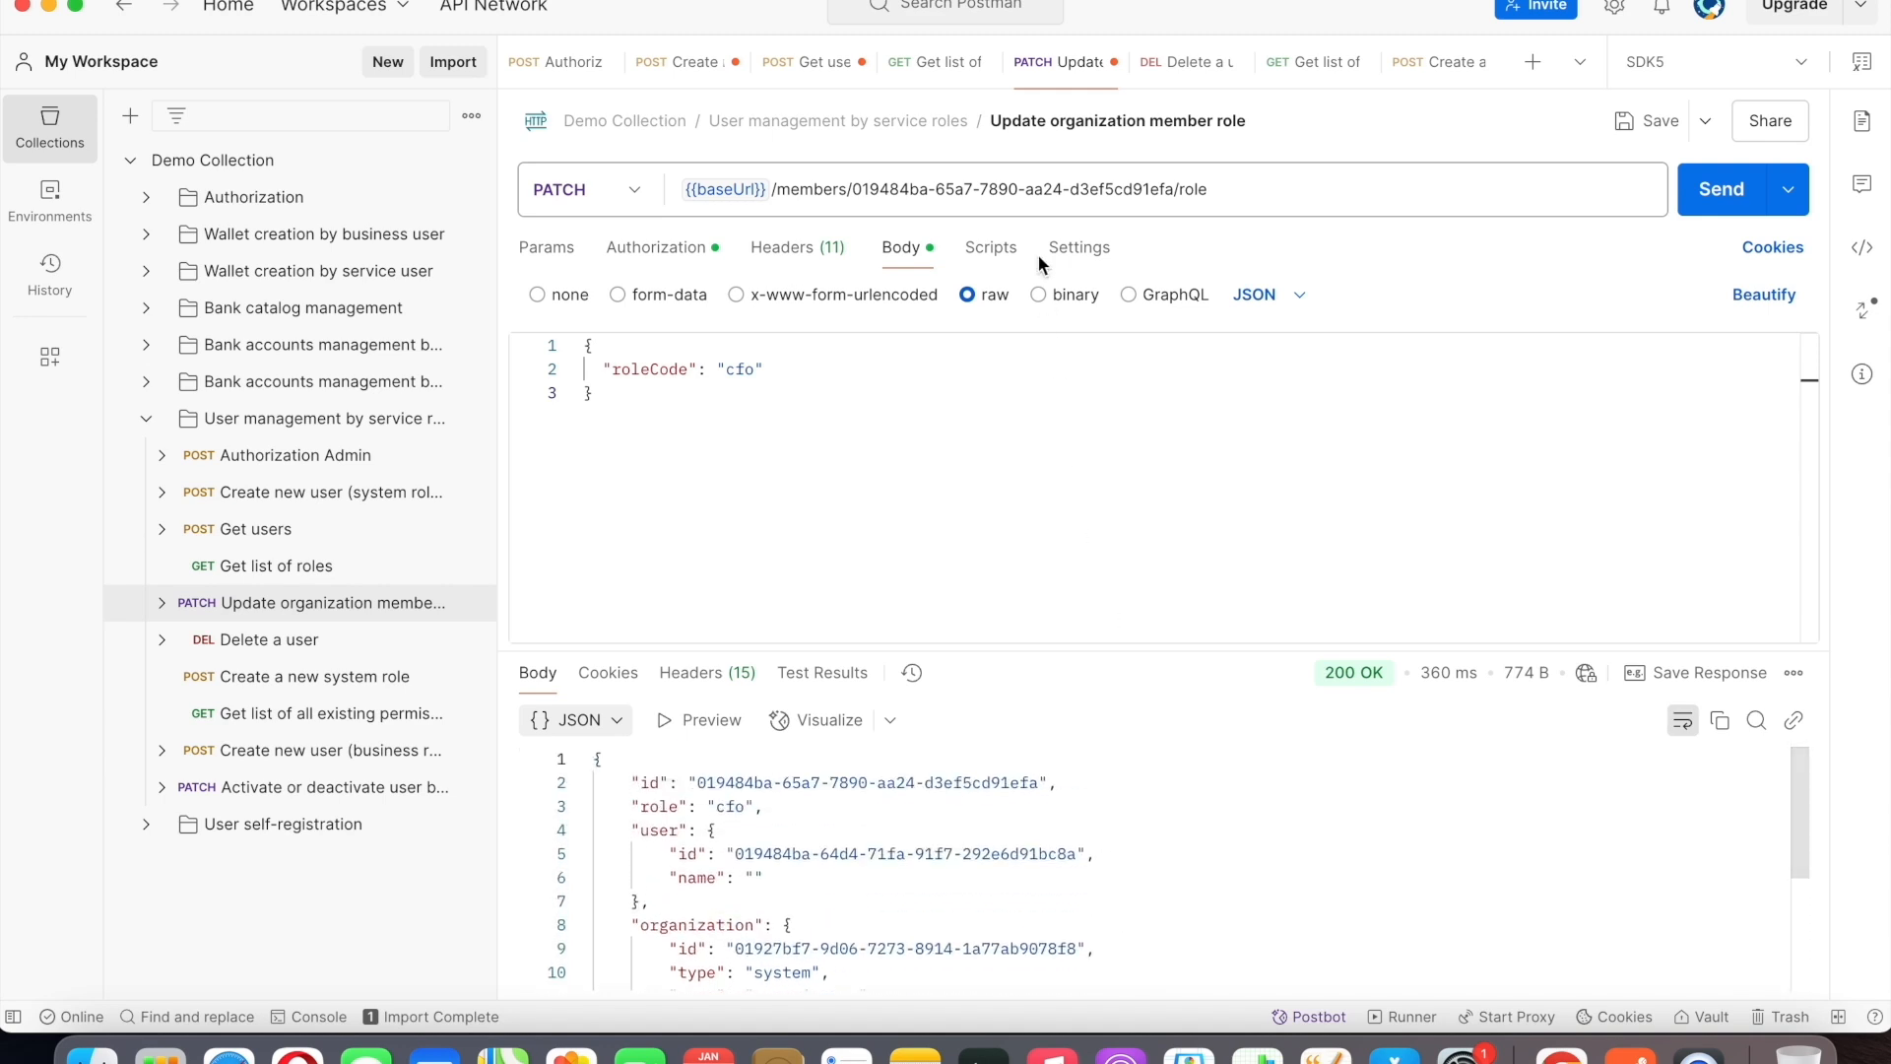
left_click(818, 63)
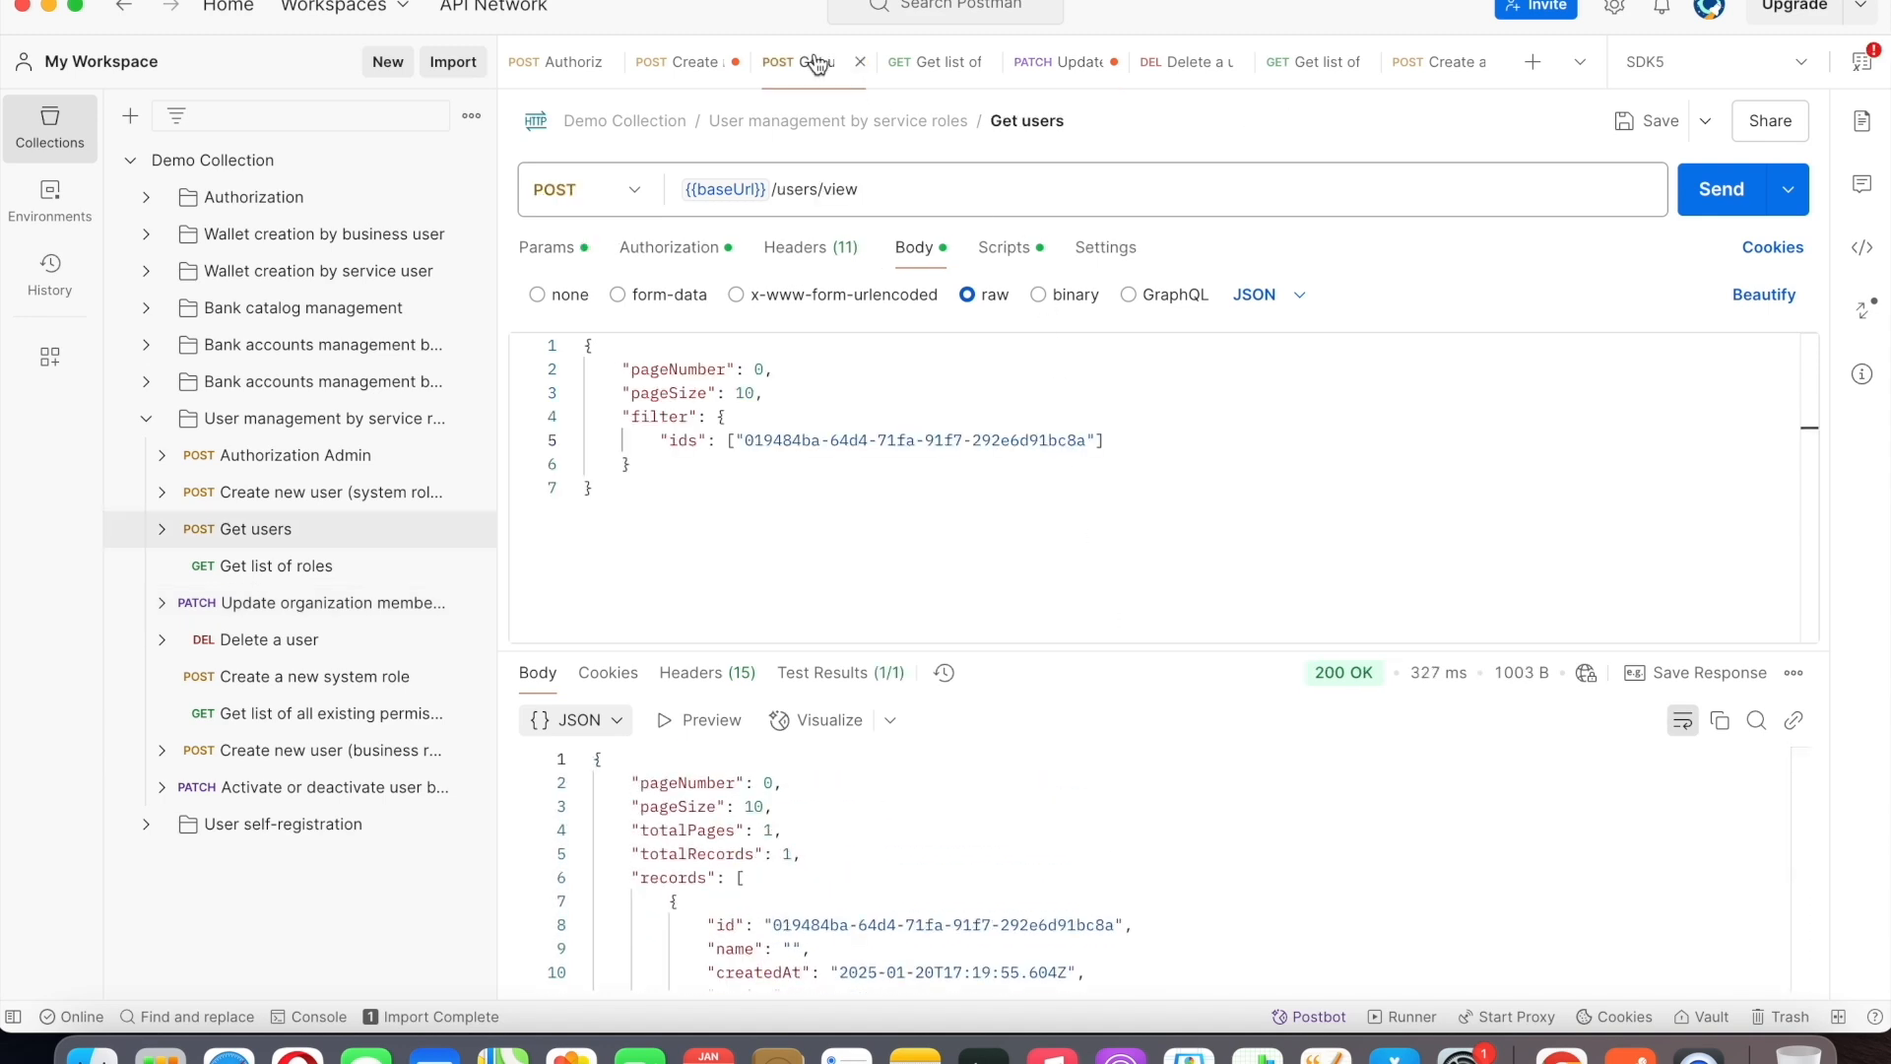
left_click(1705, 197)
scroll(1234, 813, "down", 4)
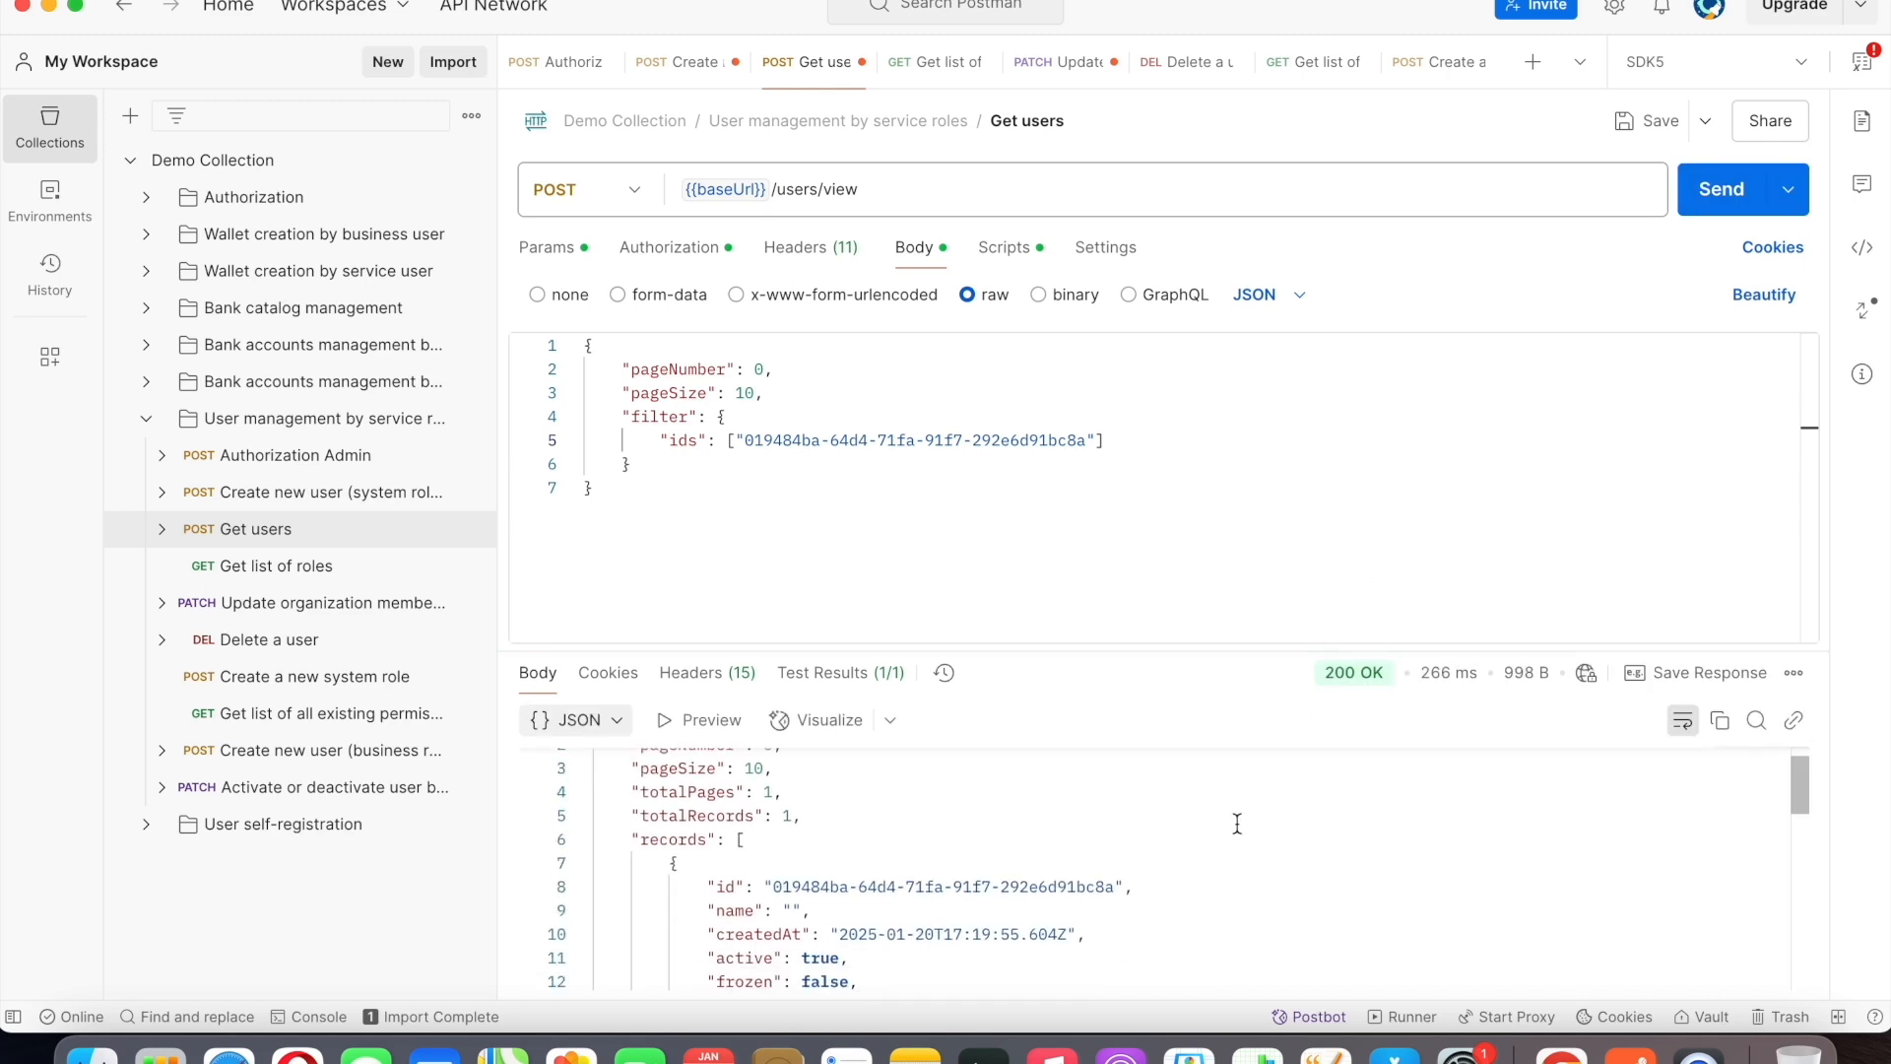
scroll(1237, 823, "down", 7)
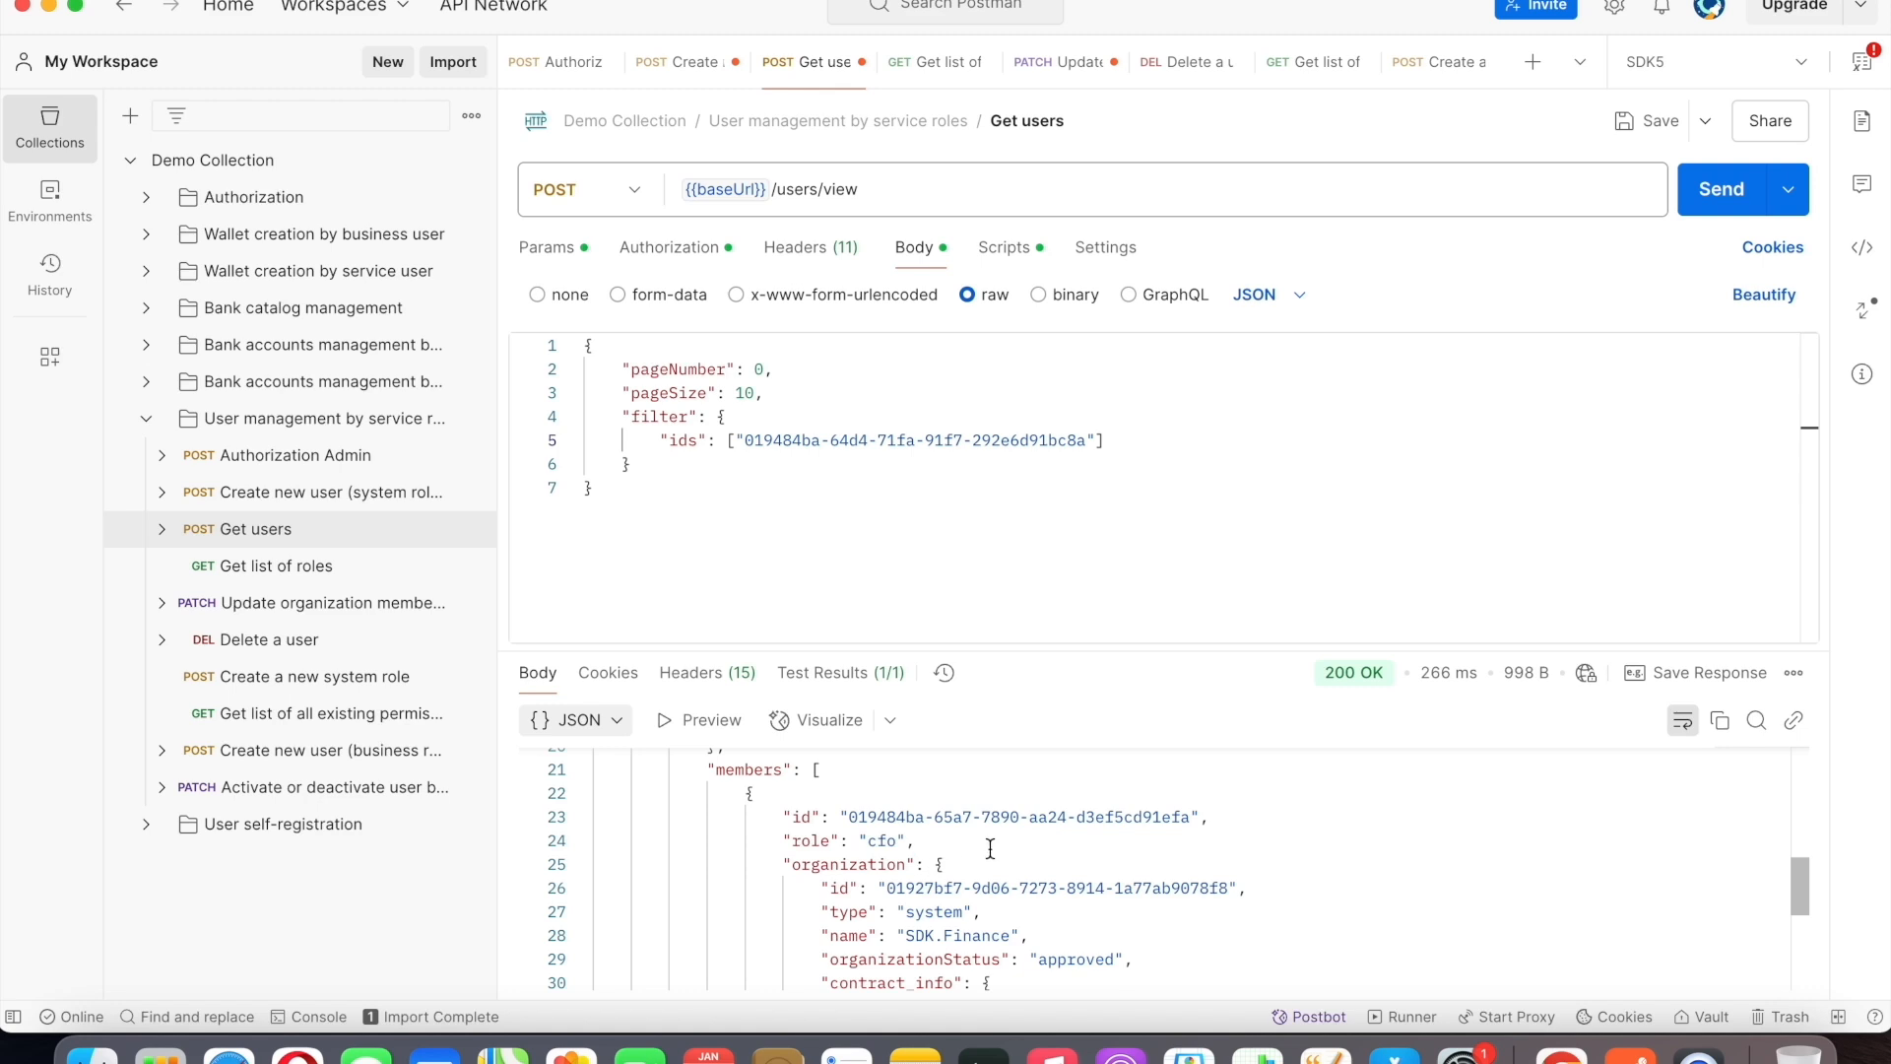
scroll(989, 848, "up", 5)
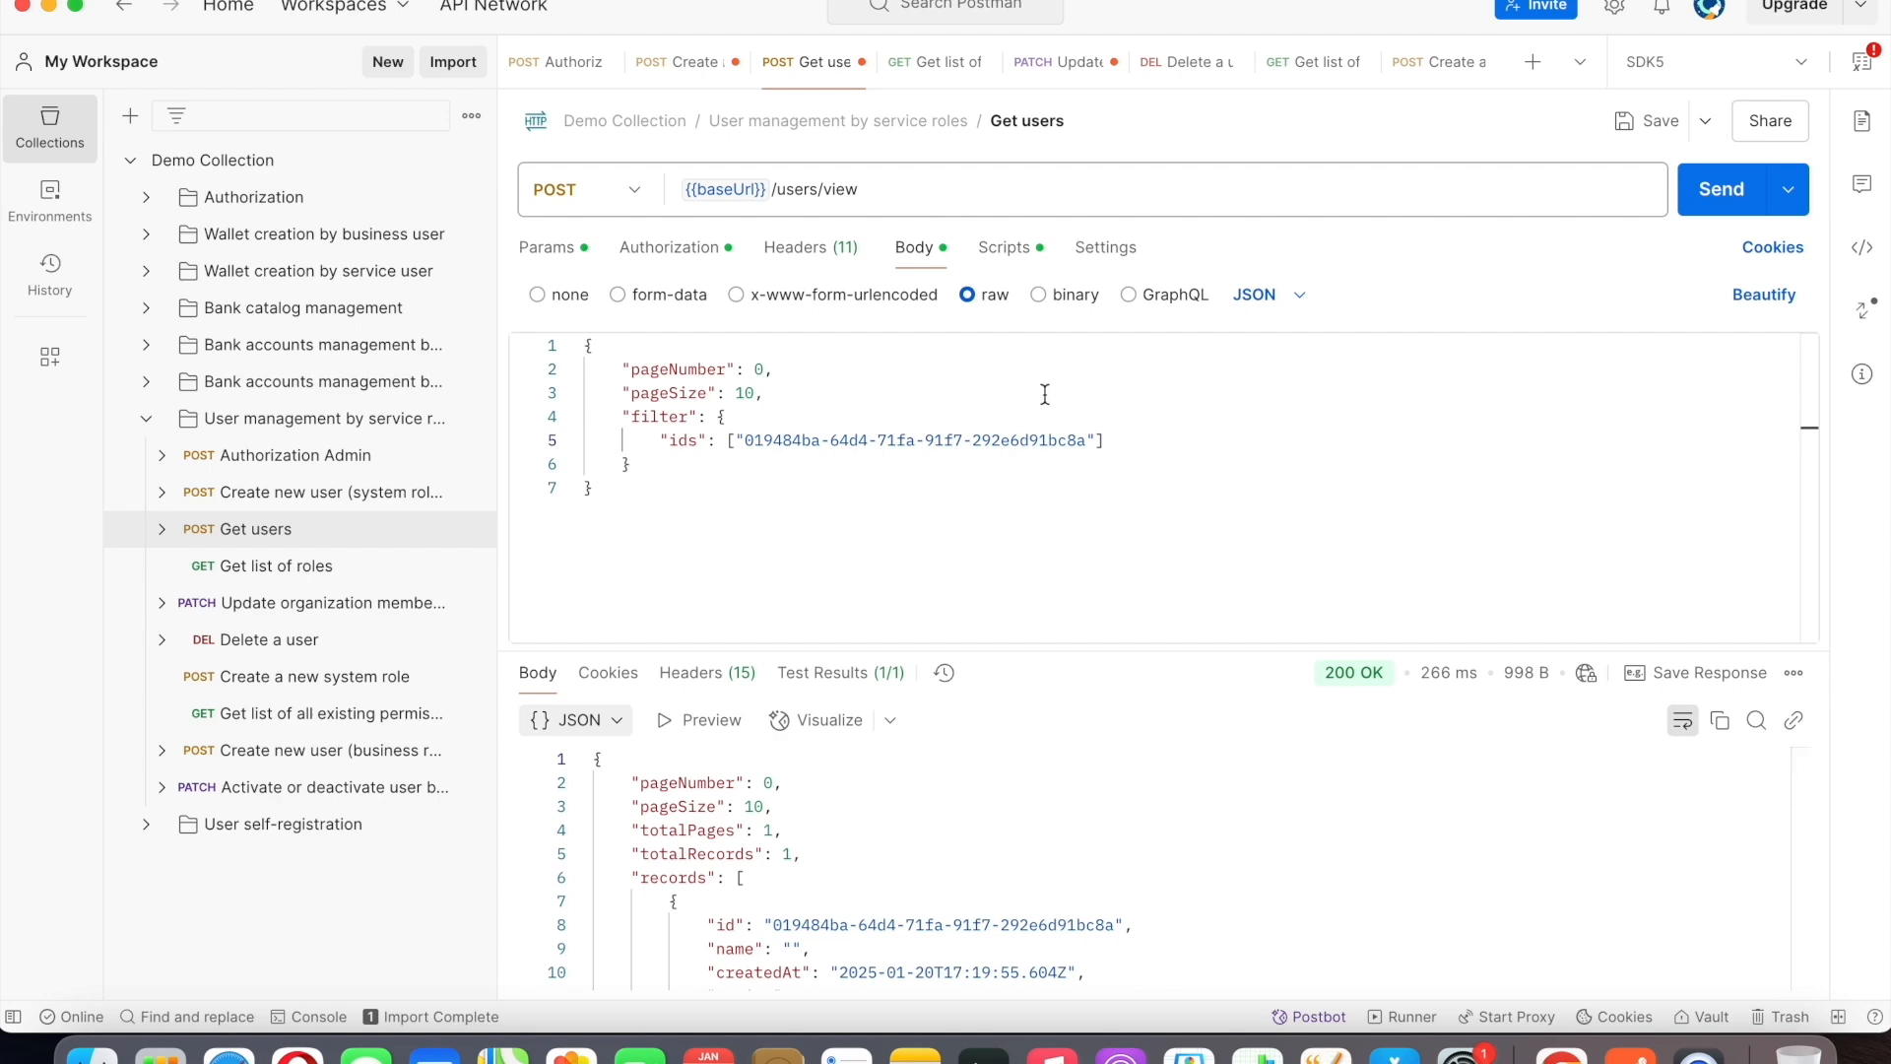
Switch to Chrome's users management Swagger page and locate the DELETE /v1/users/{userId} endpoint.
left_click(1560, 1055)
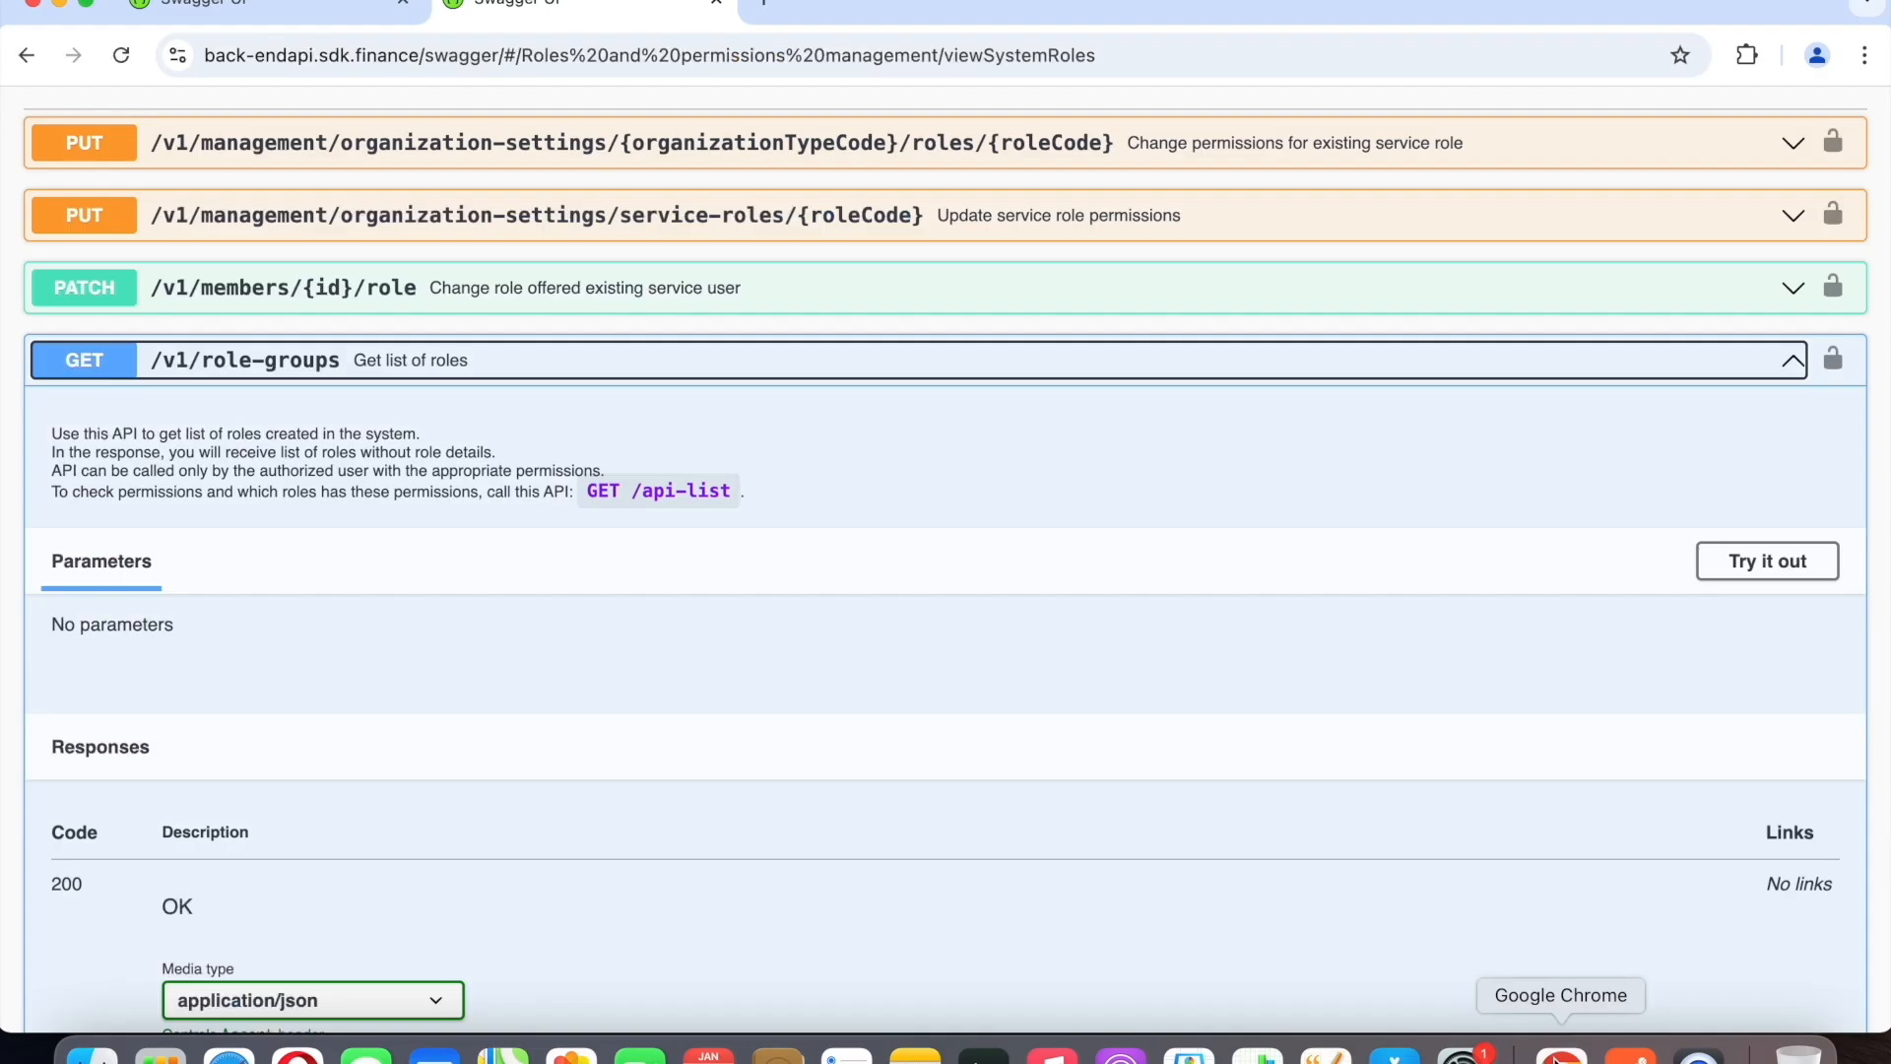
left_click(333, 8)
scroll(1127, 412, "down", 1)
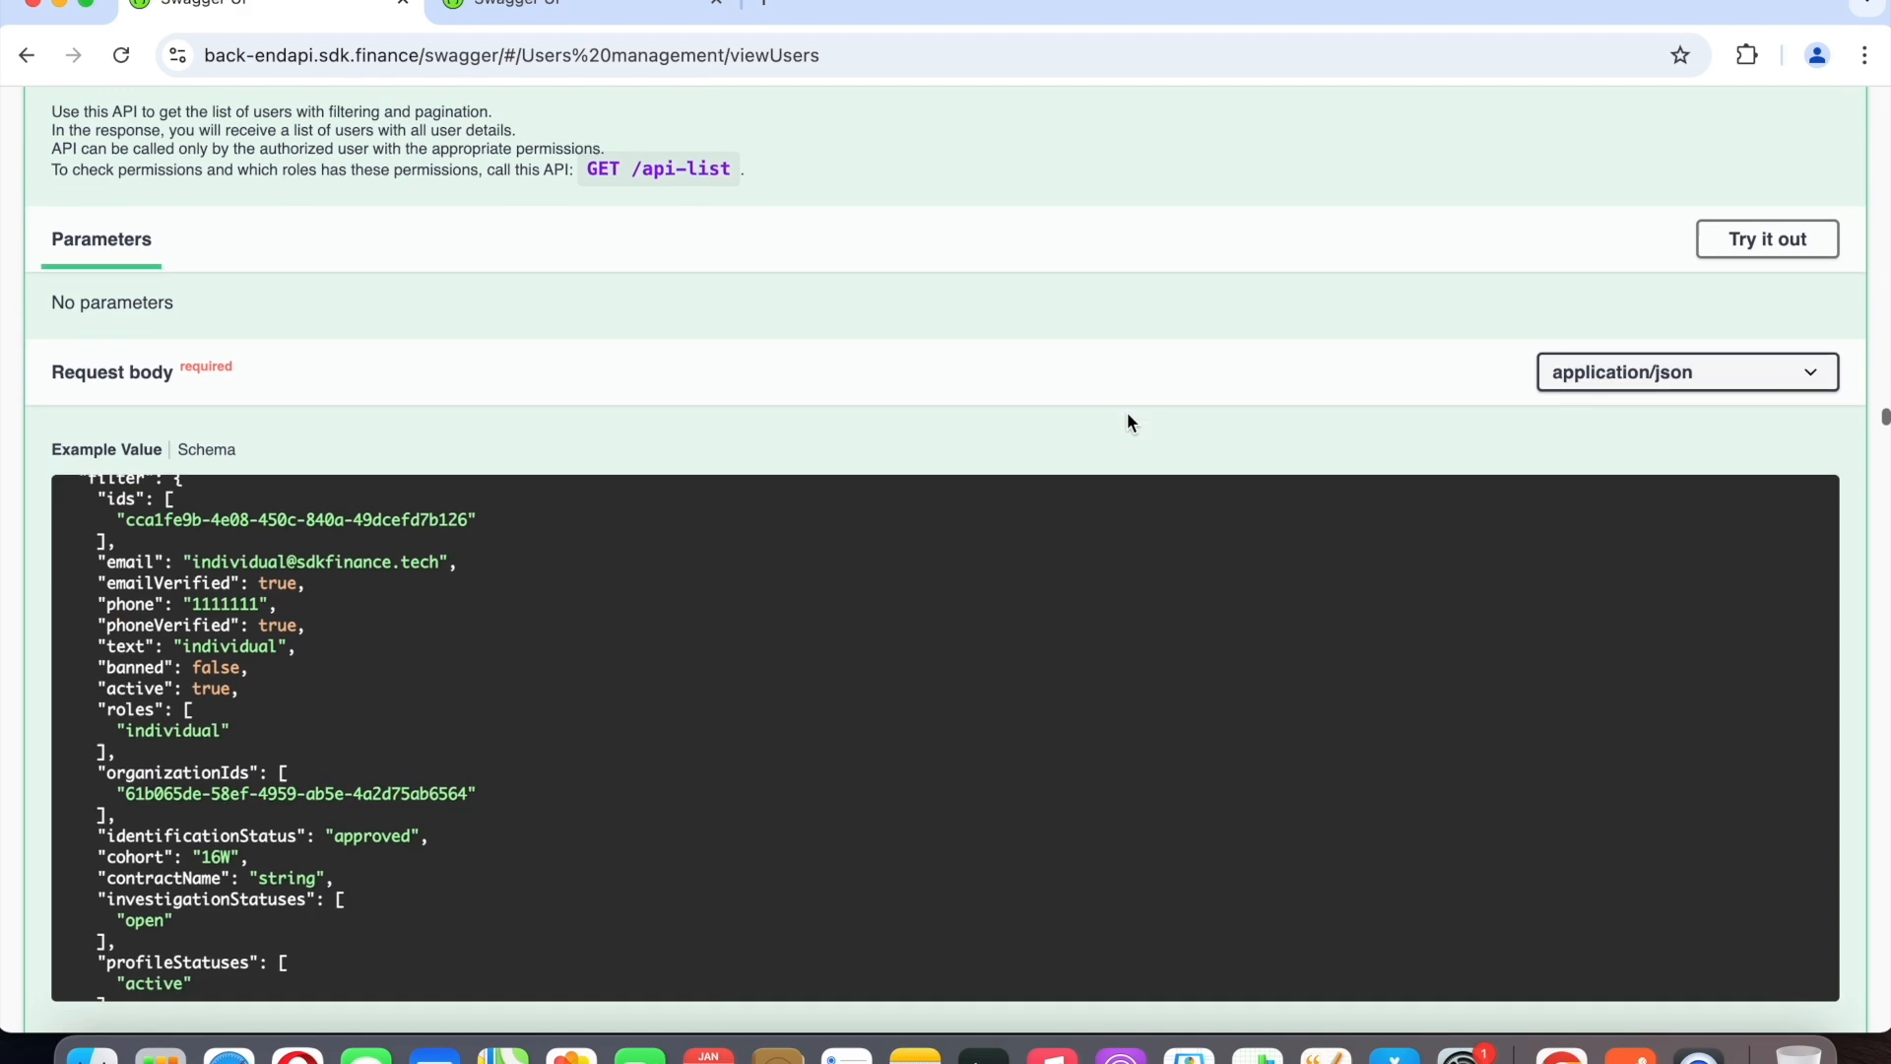
scroll(1127, 412, "down", 20)
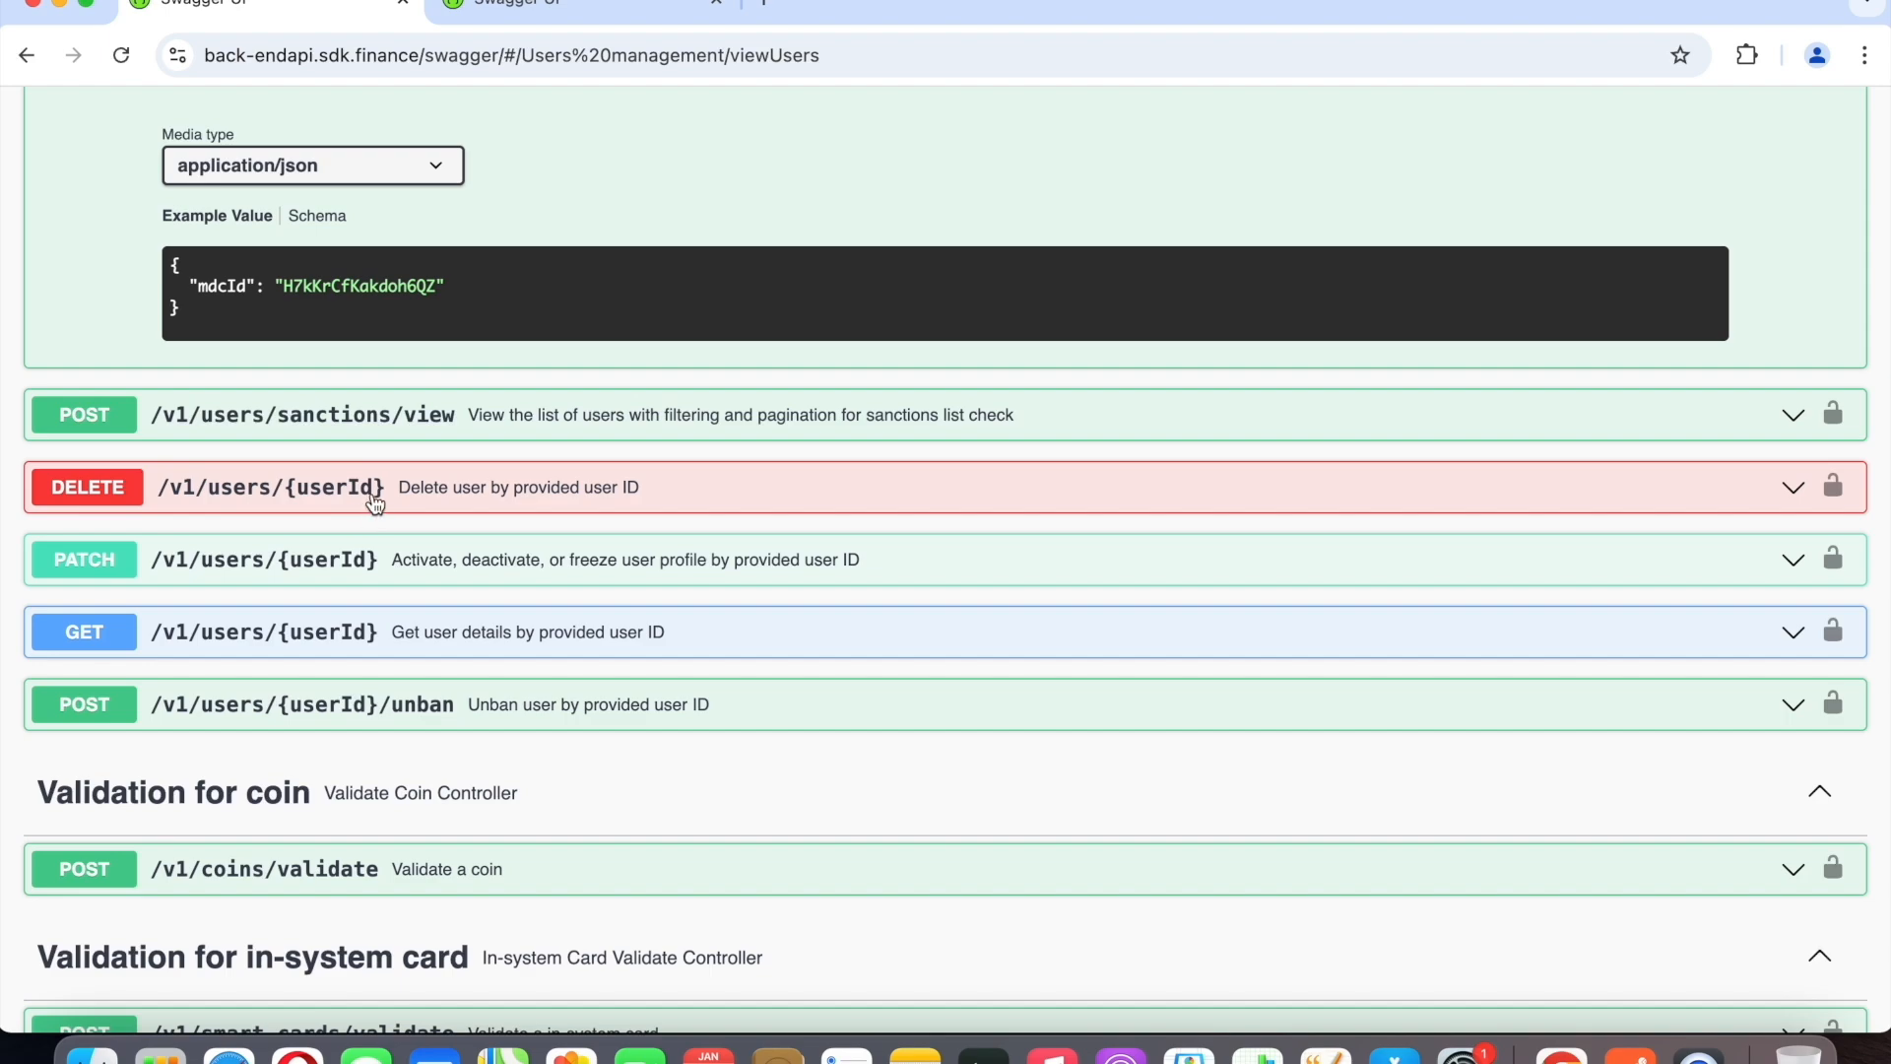
Switch to Postman and replace the :userId placeholder in the Delete a user URL with the user ID copied from the create-user response.
left_click(1627, 1029)
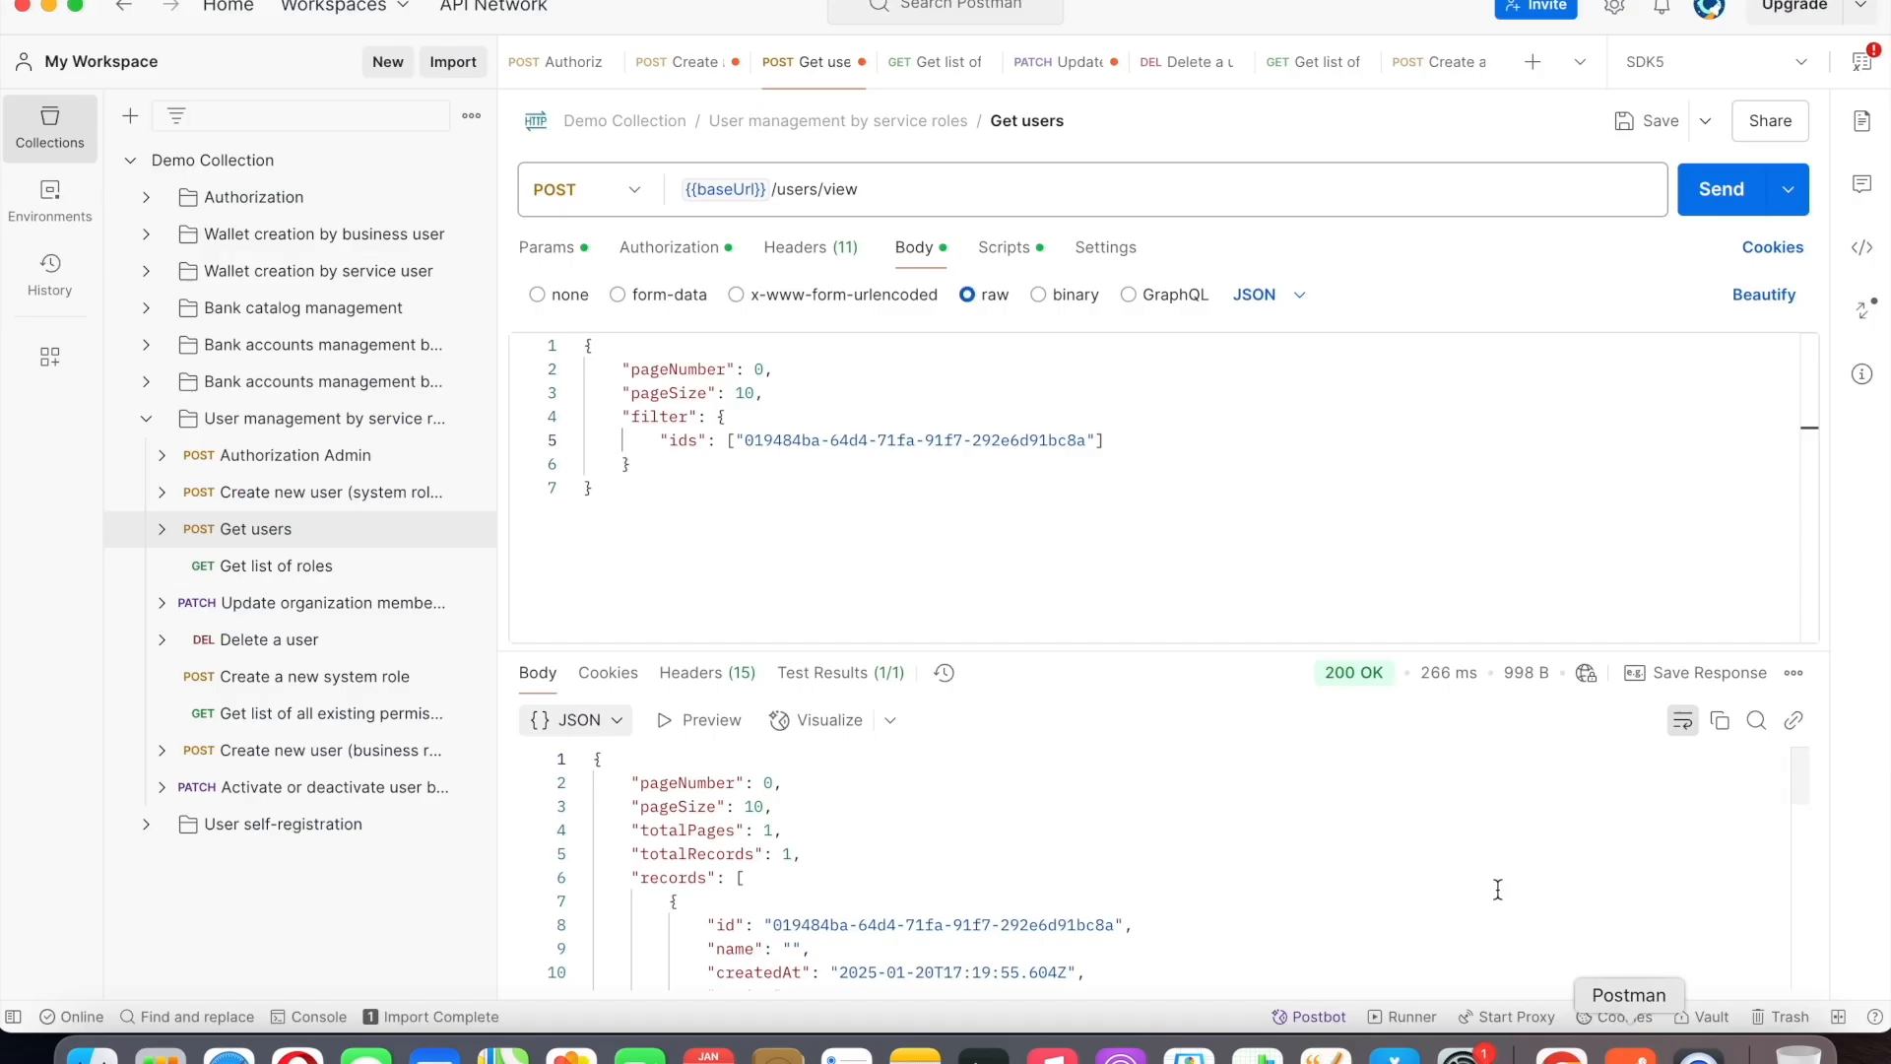
left_click(679, 61)
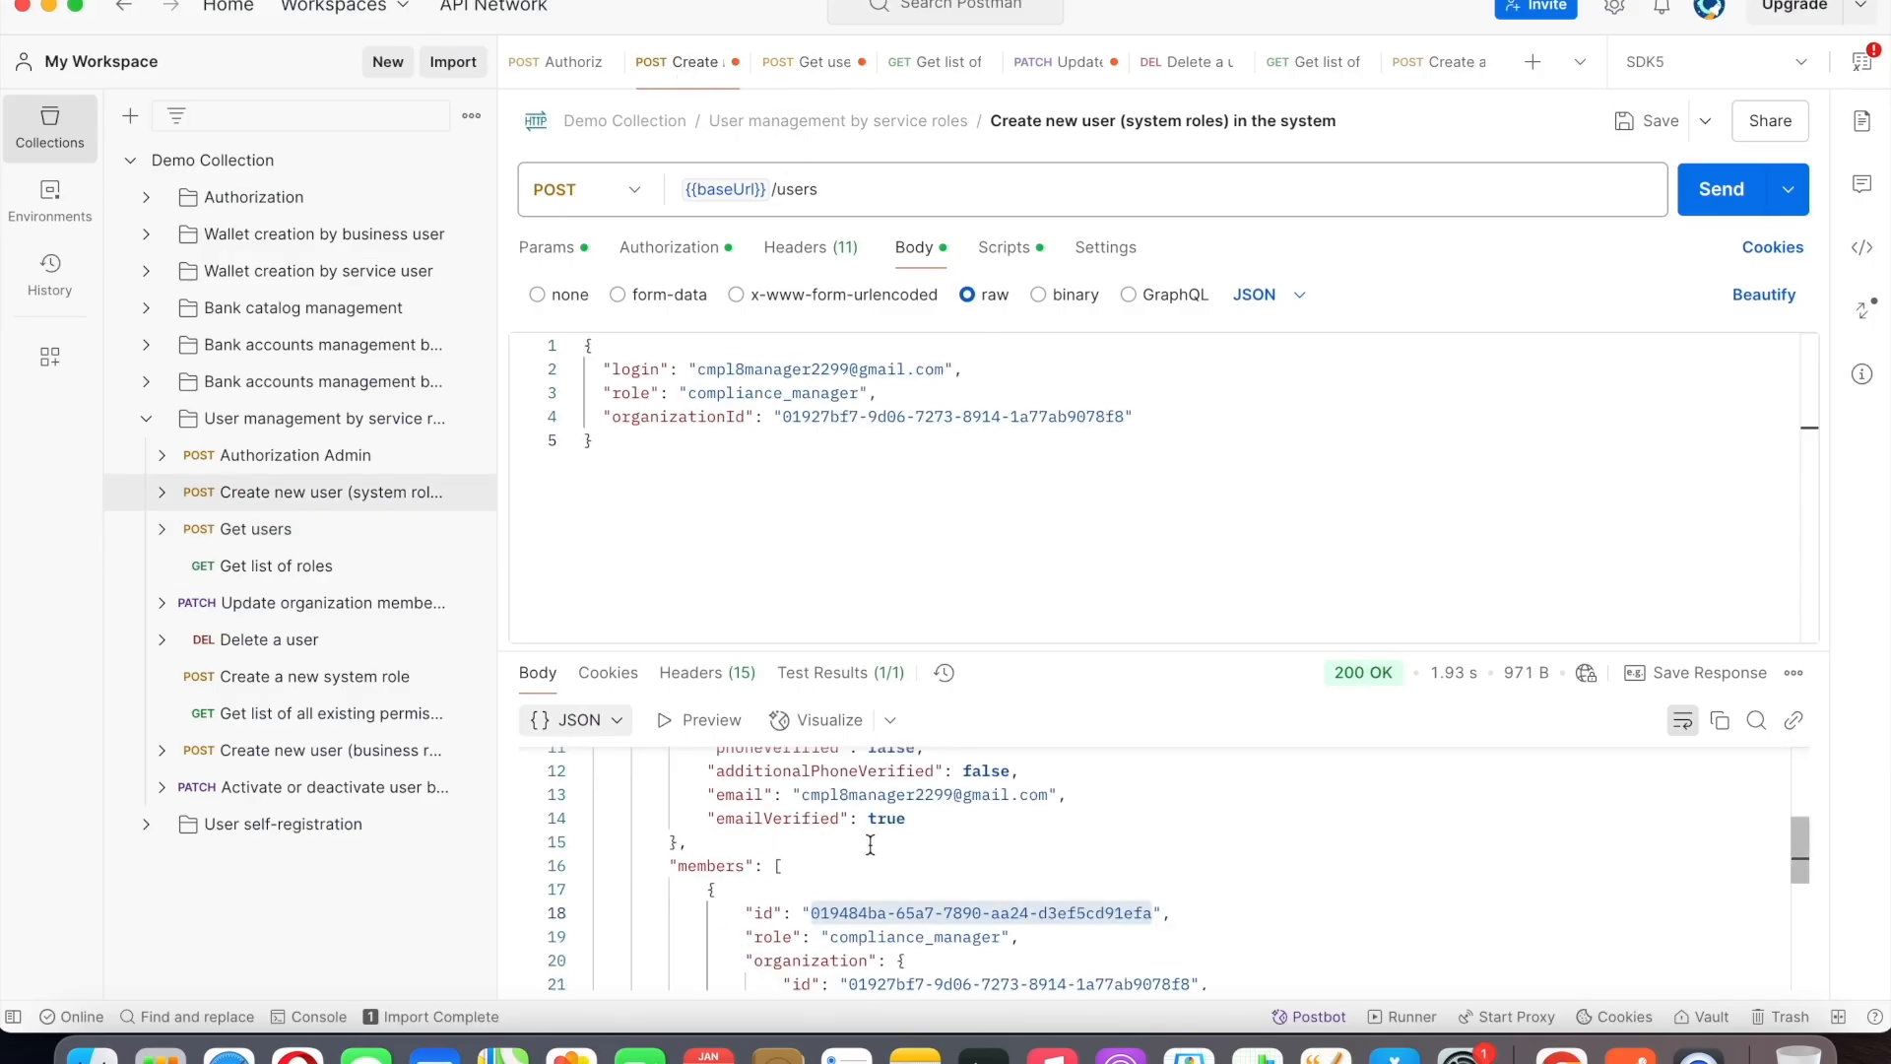
scroll(837, 832, "up", 5)
left_click_drag(732, 806, 1079, 803)
key("super+c")
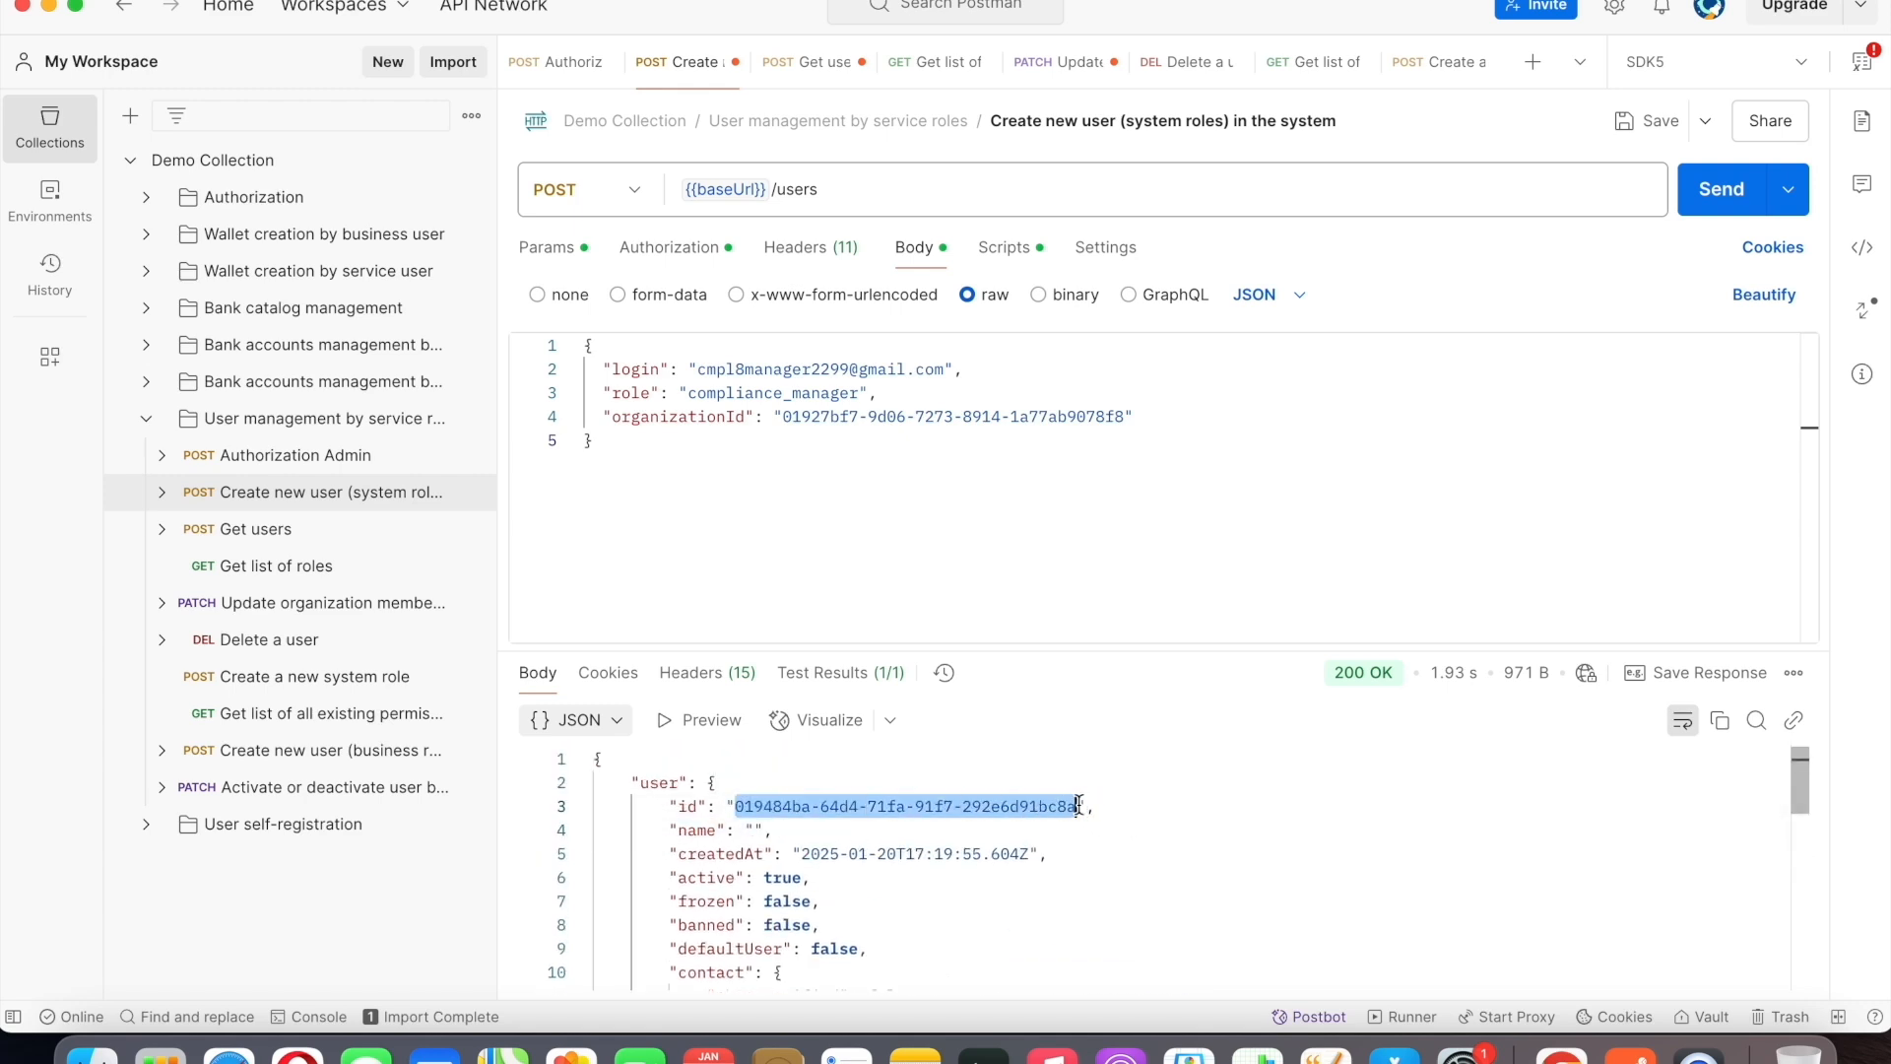
left_click(1182, 61)
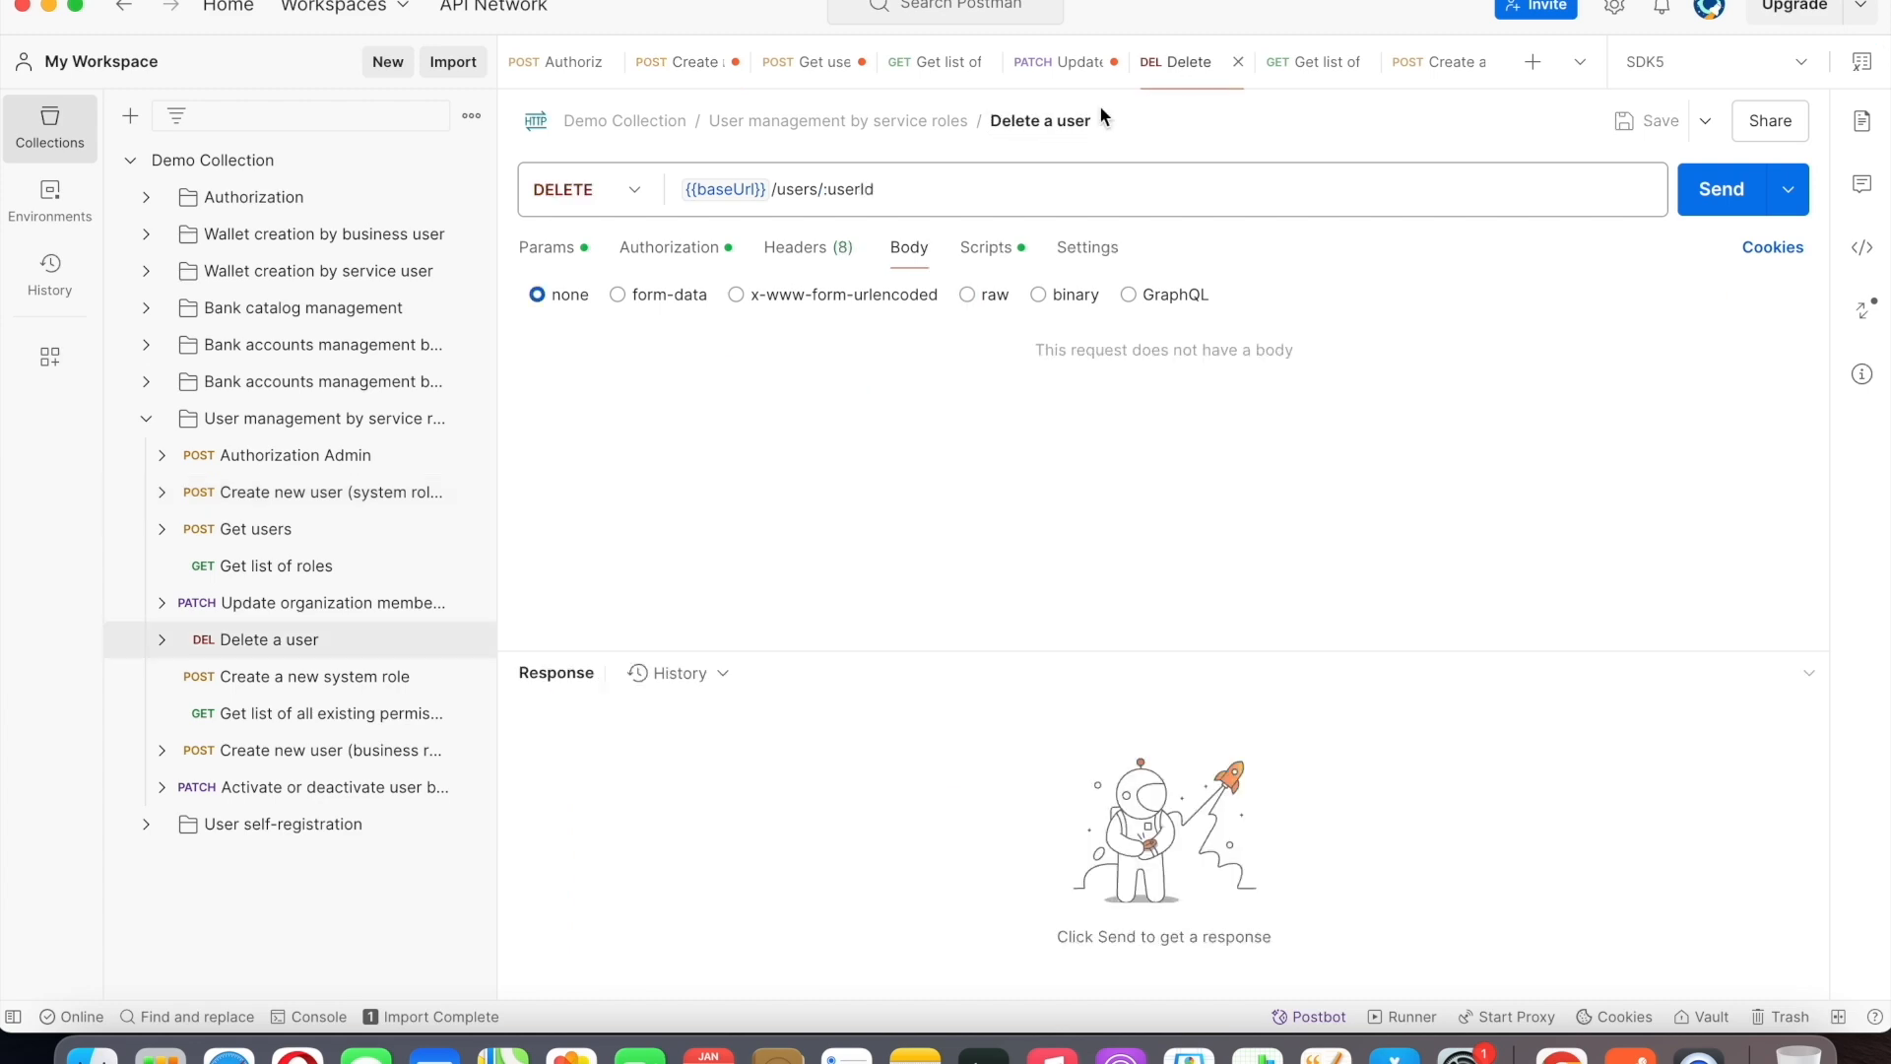
double_click(862, 188)
key("BackSpace")
key("BackSpace")
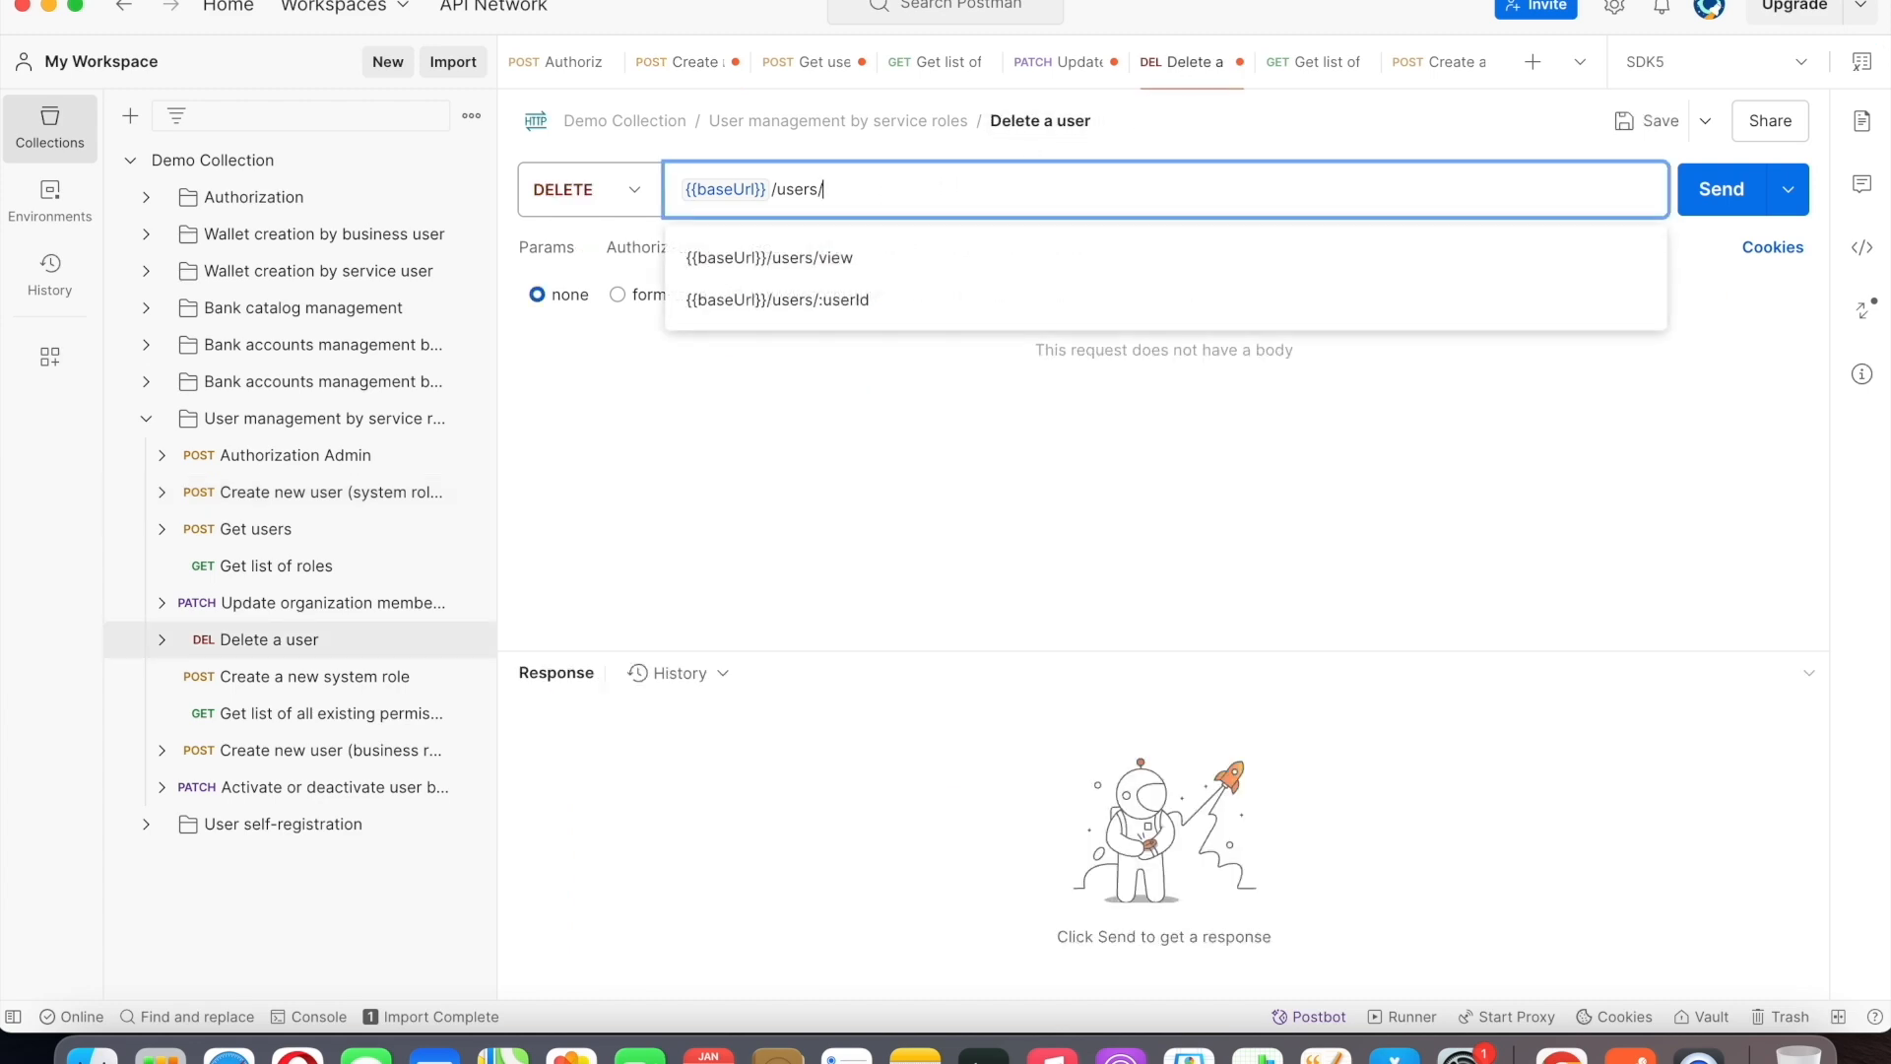
key("super+v")
Send the Delete a user request and rerun Get users with the same ID filter to verify the deletion.
left_click(1708, 190)
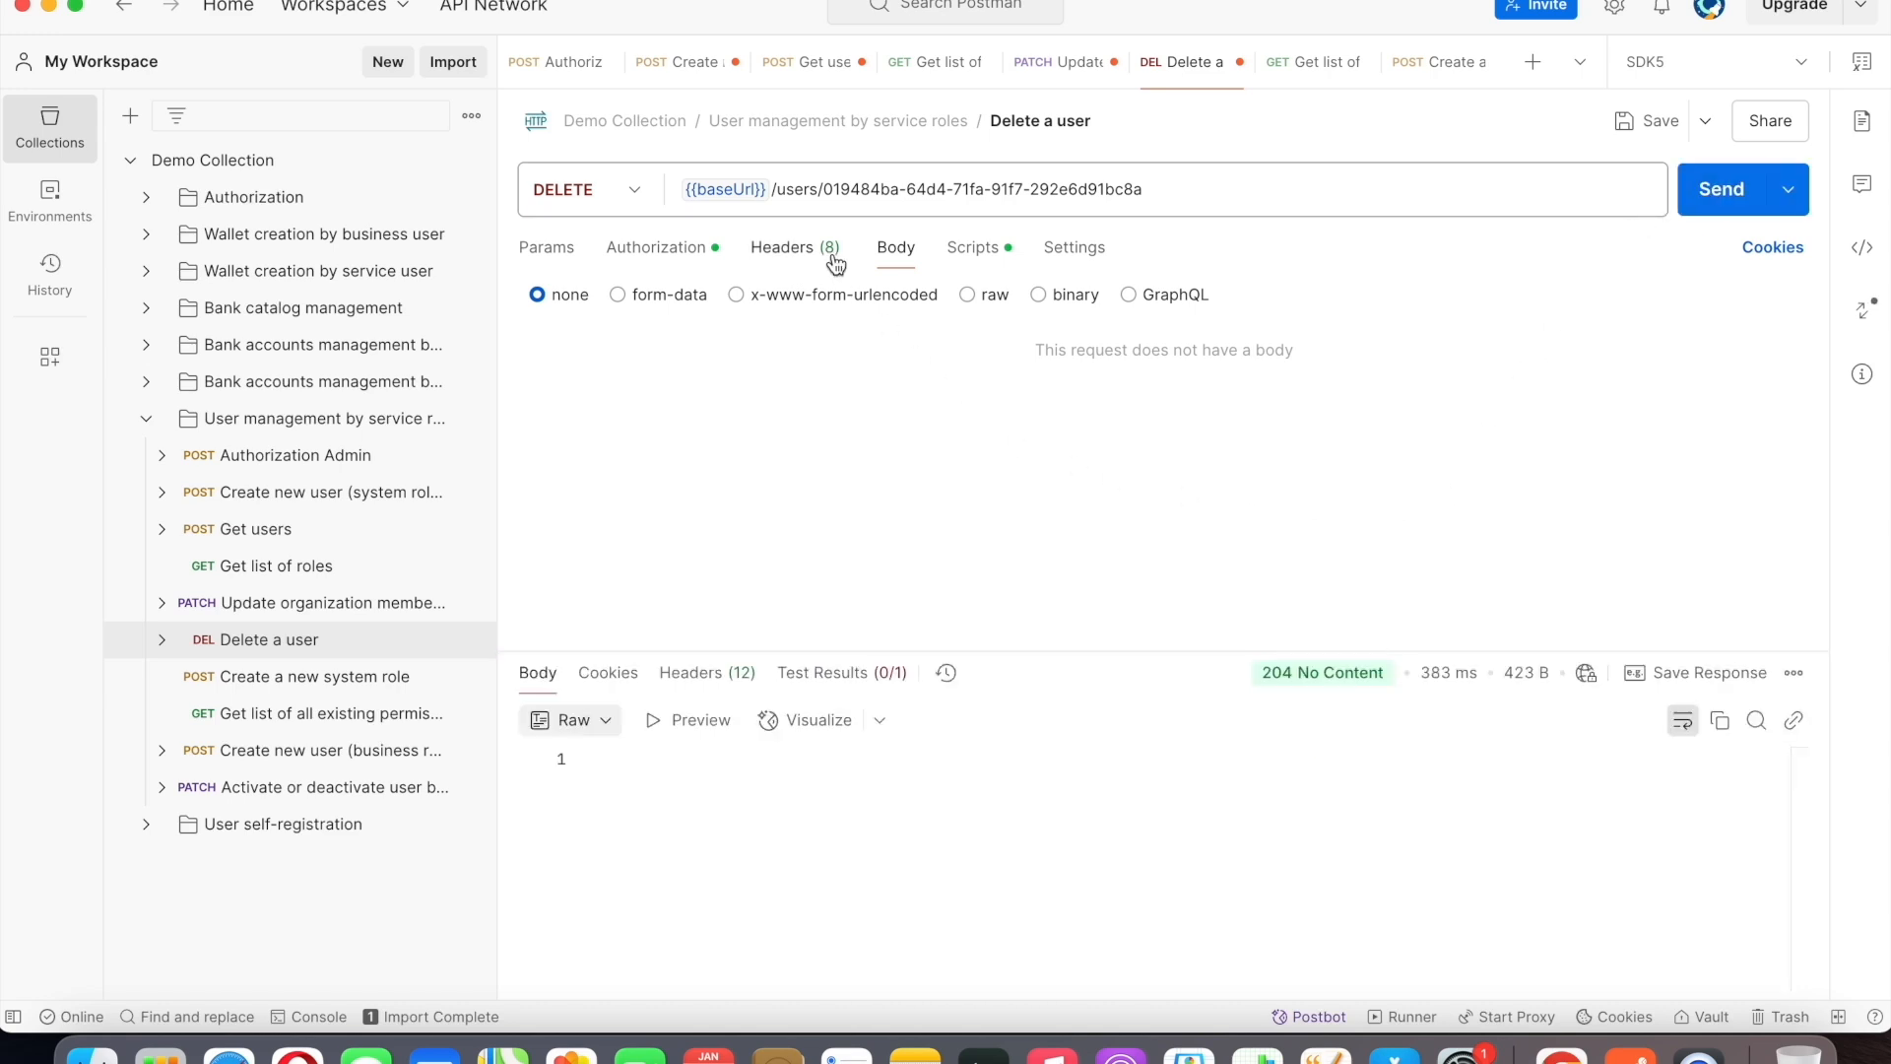
left_click(789, 77)
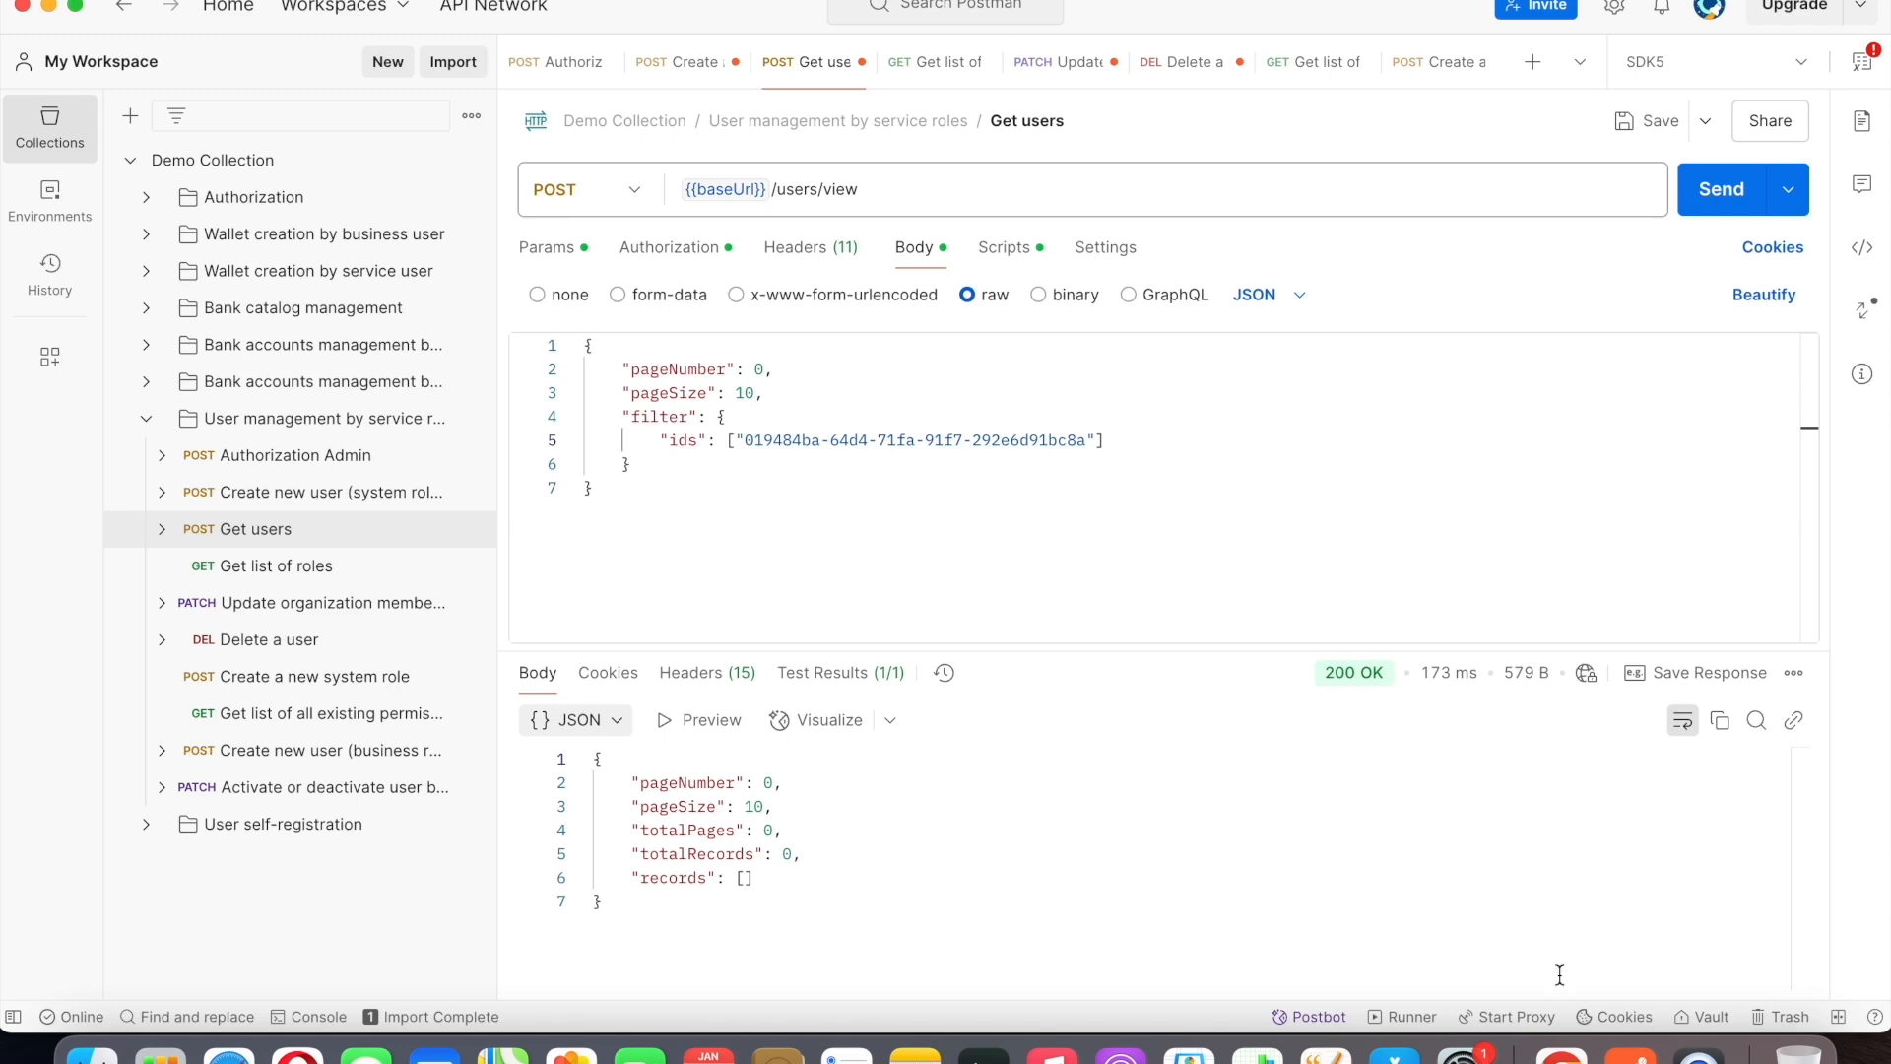
Switch to Chrome's roles and permissions Swagger page, collapse GET /v1/role-groups, and expand POST /v1/role-groups.
left_click(1561, 1054)
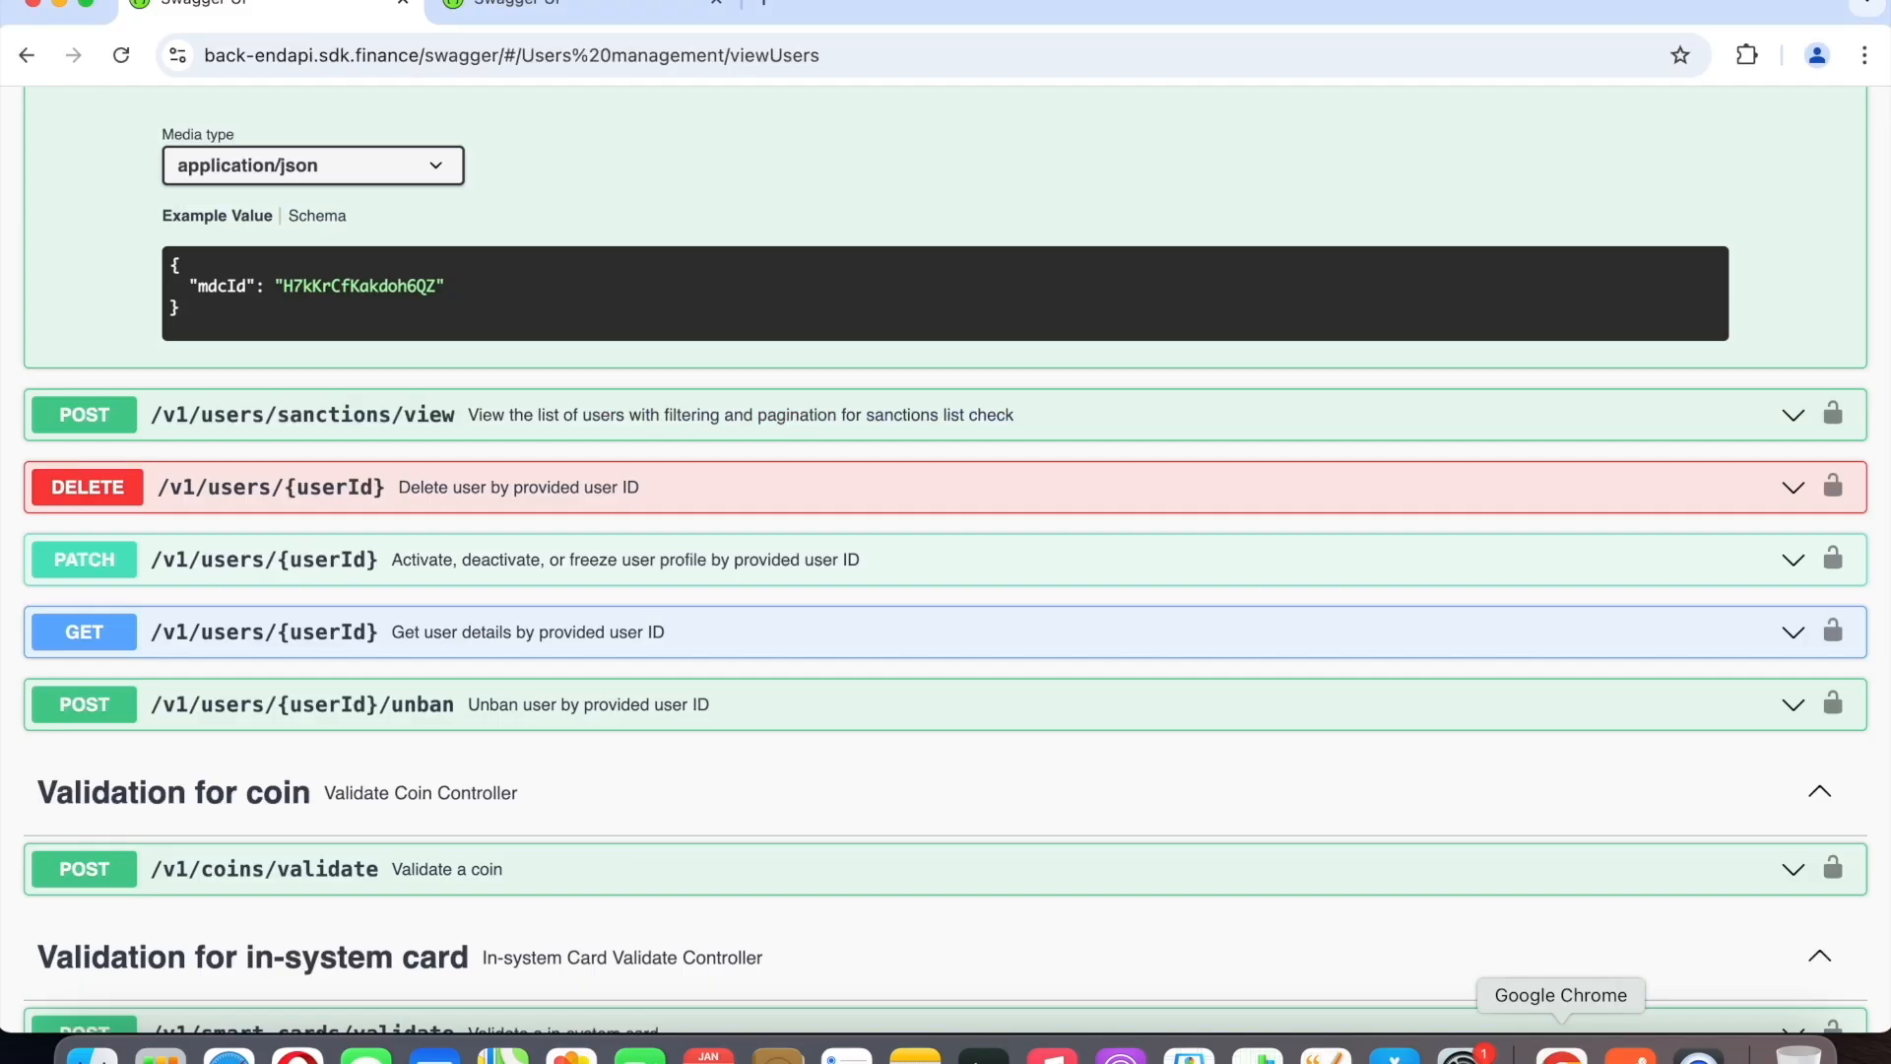
left_click(627, 13)
left_click(1792, 363)
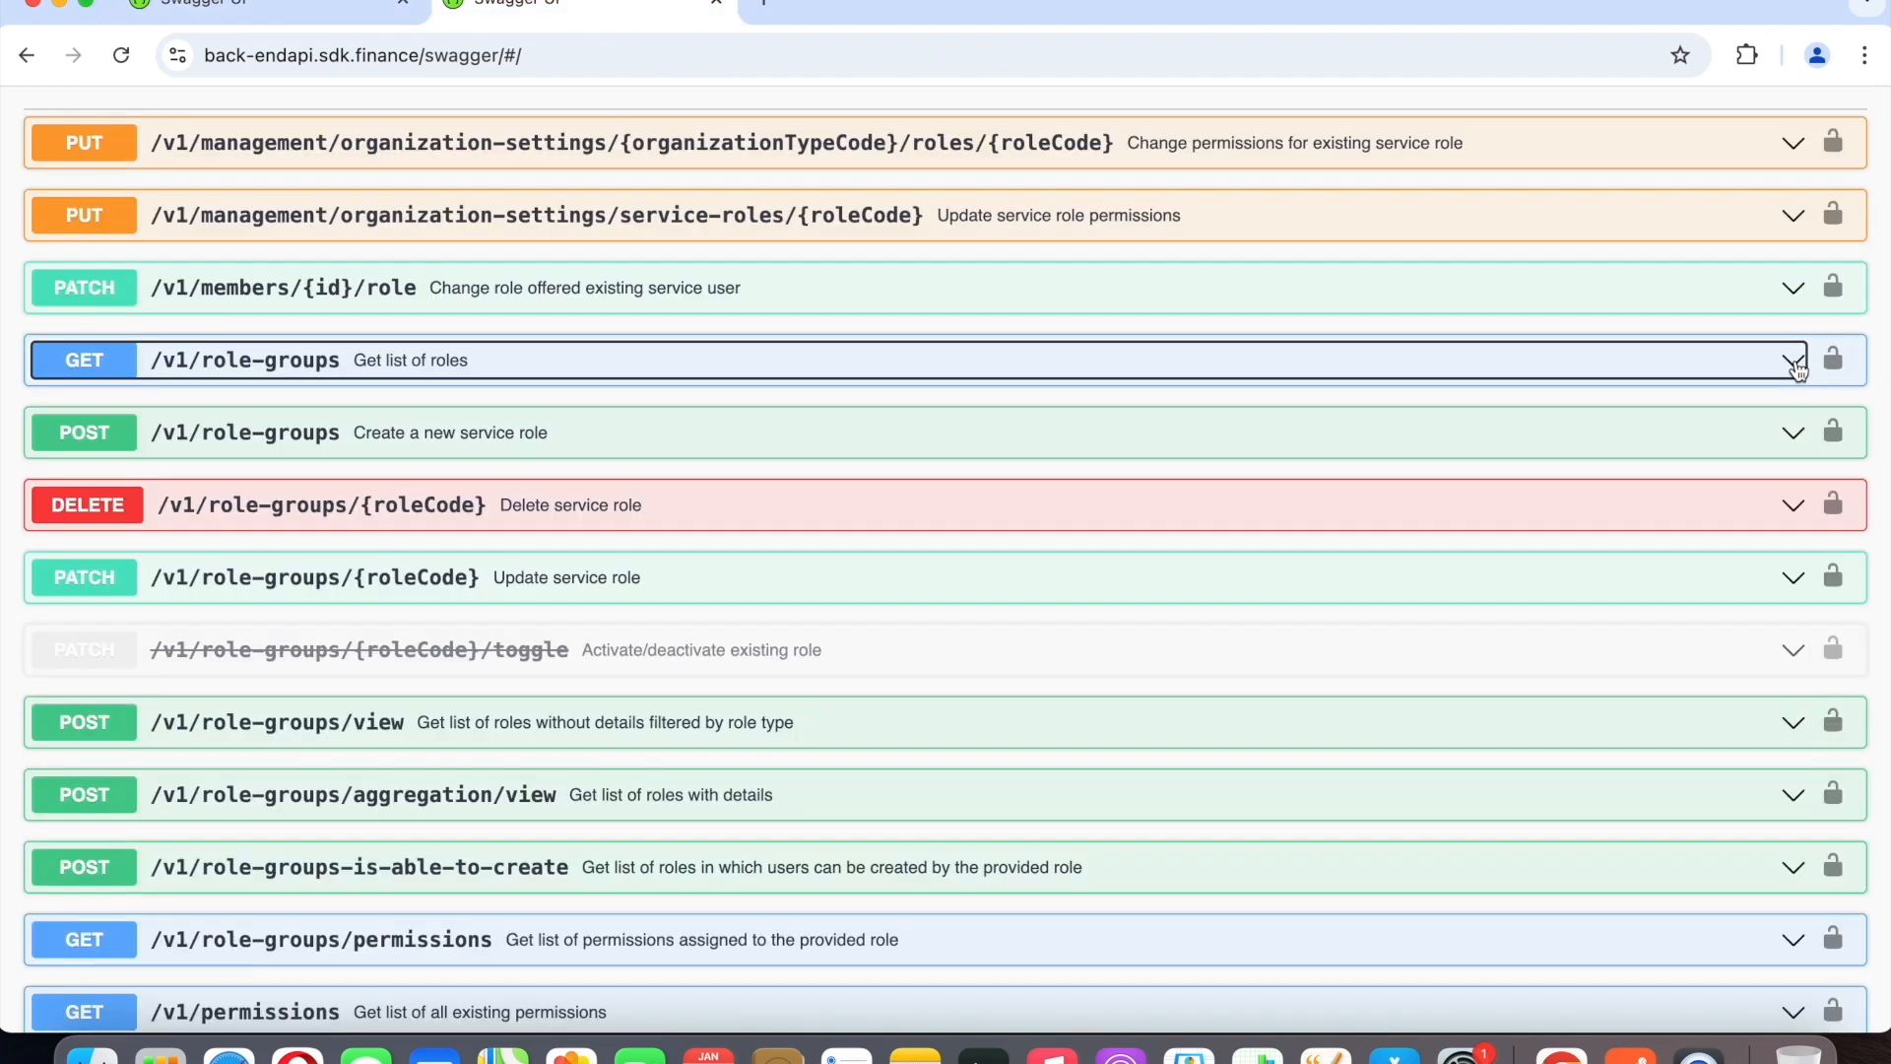
scroll(1655, 414, "down", 1)
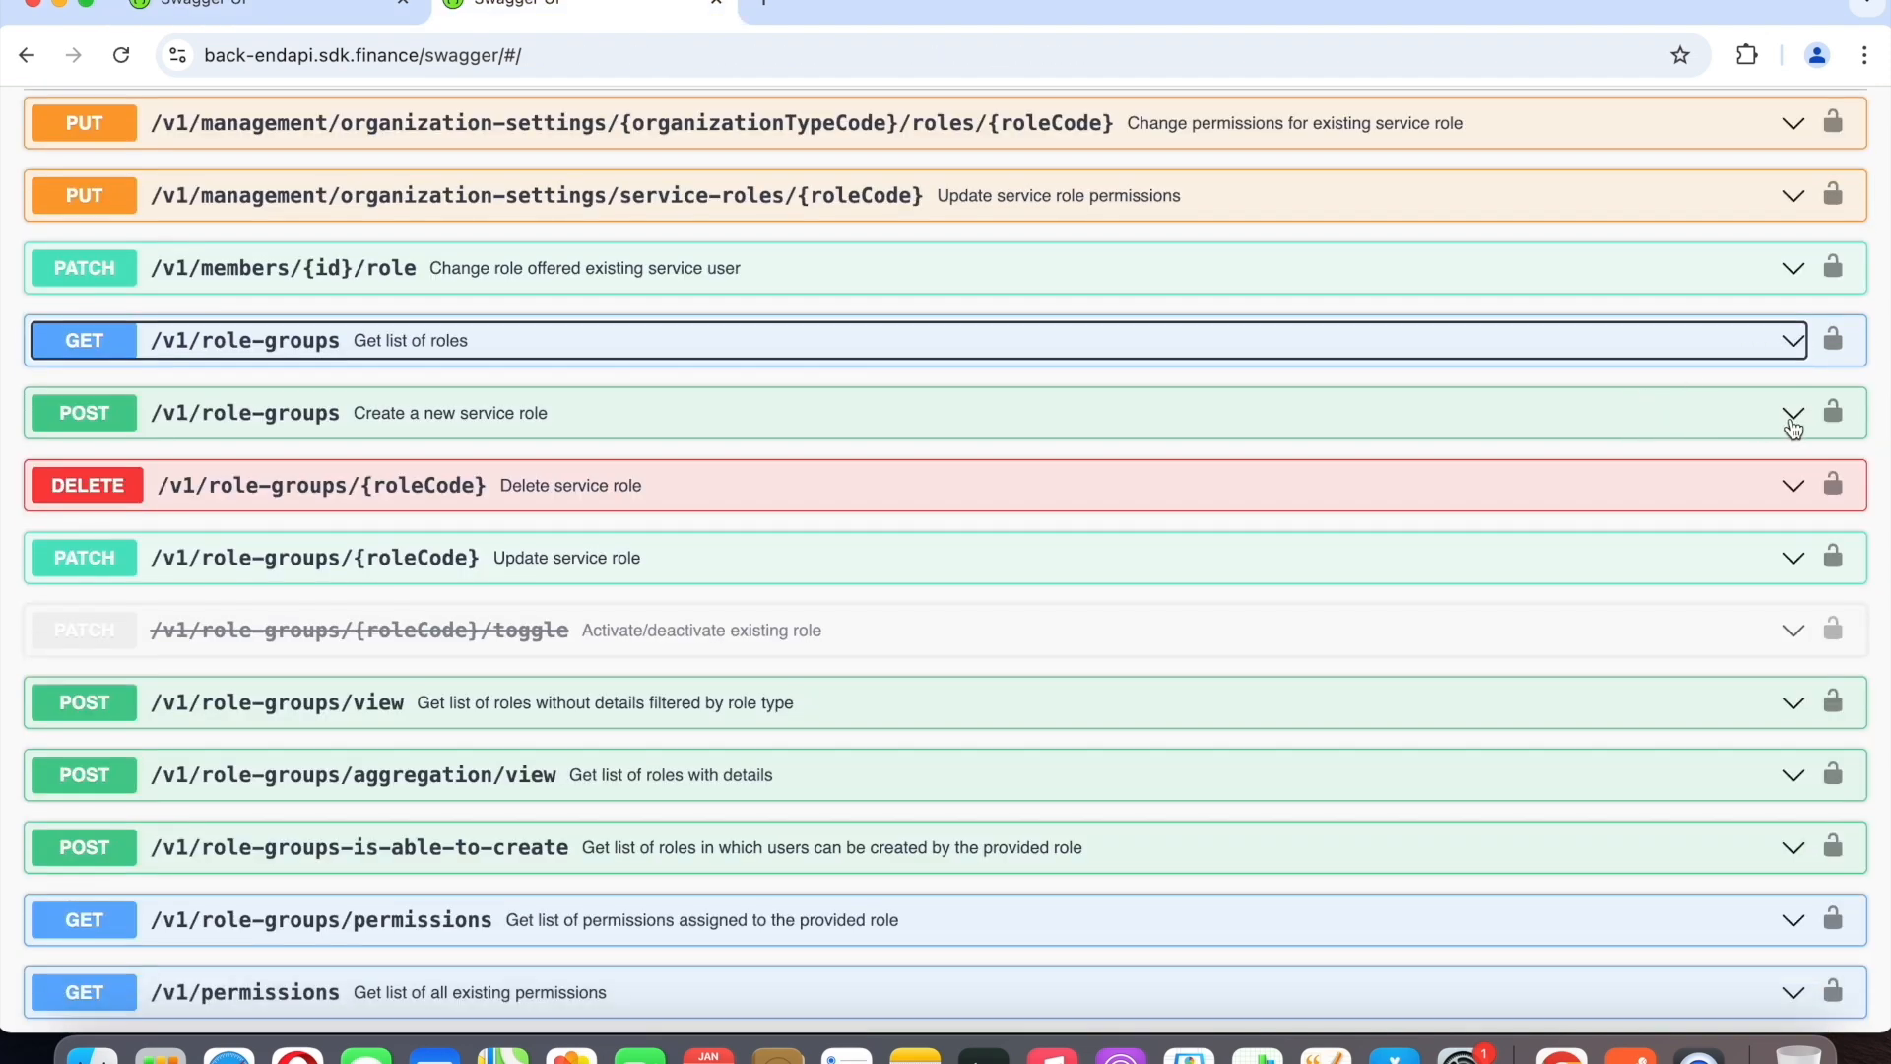
left_click(1792, 414)
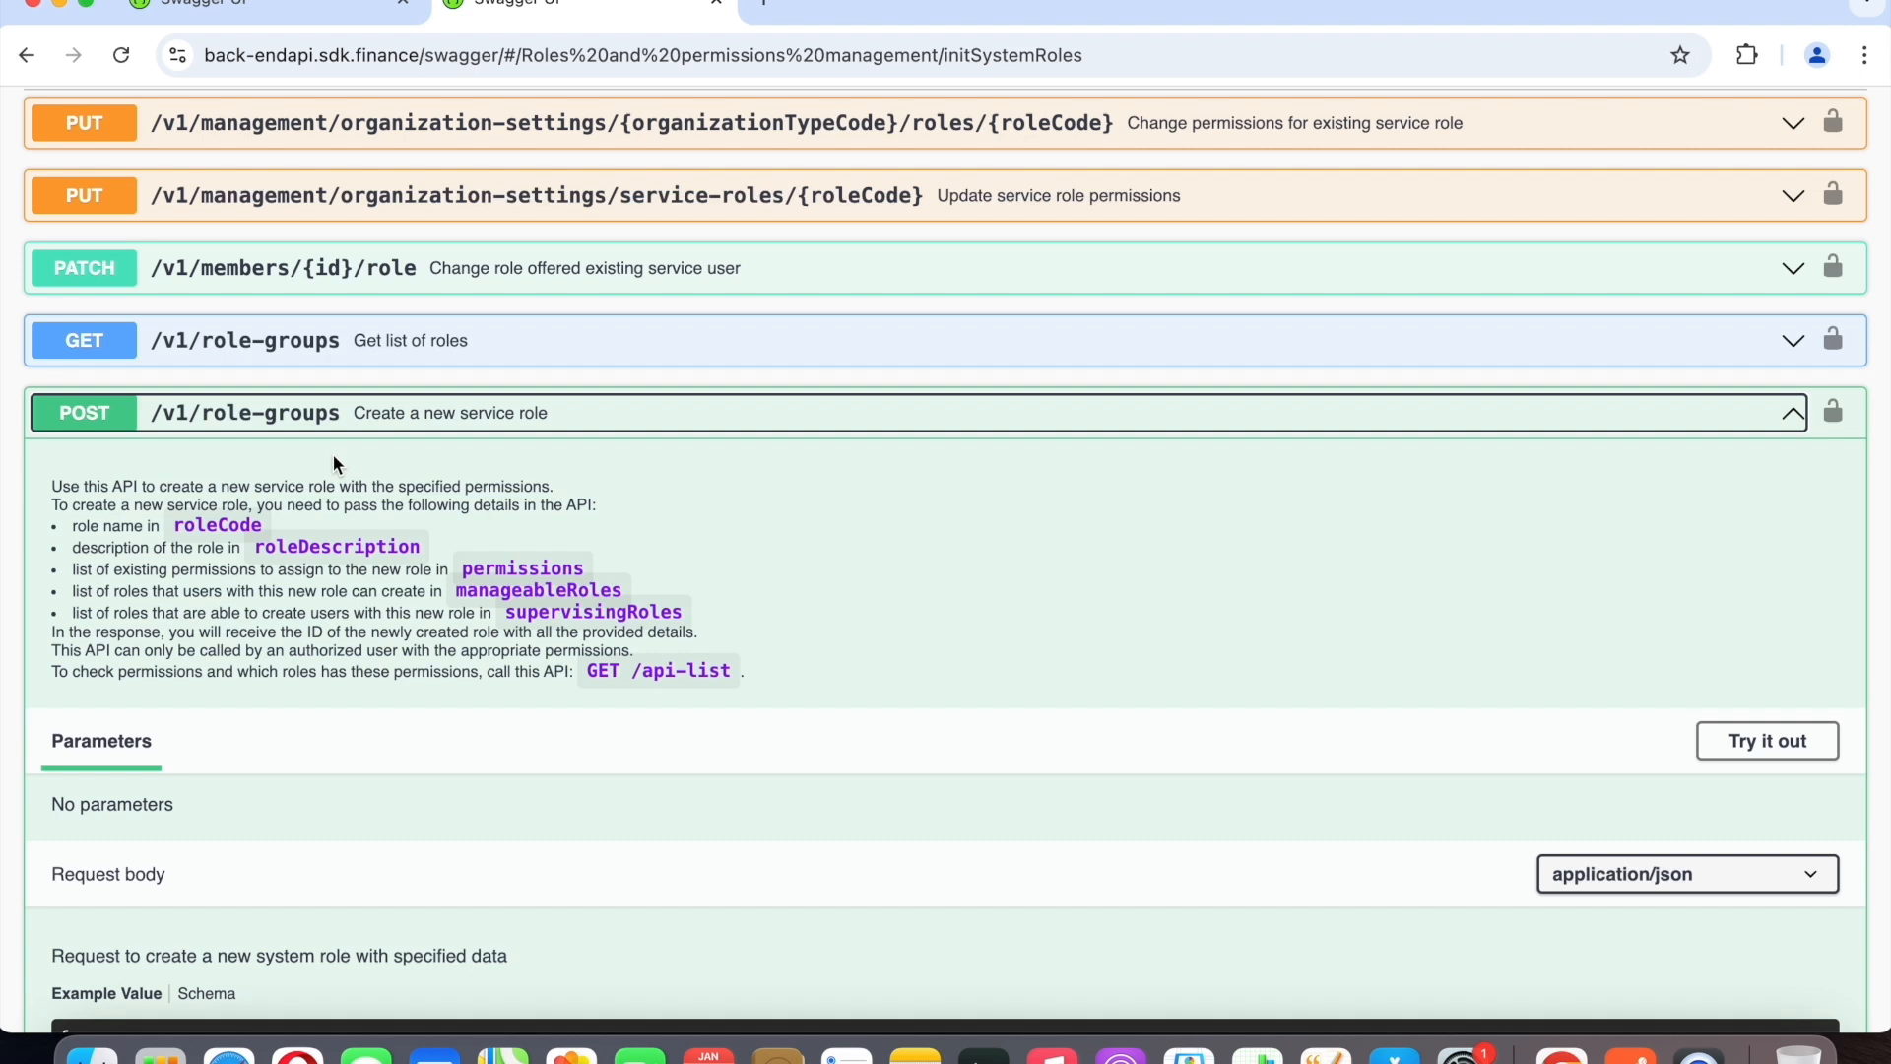
Review the POST /v1/role-groups request body example, including permissions, supervisingRoles, manageableRoles, and userManagementAllowed.
scroll(334, 463, "down", 3)
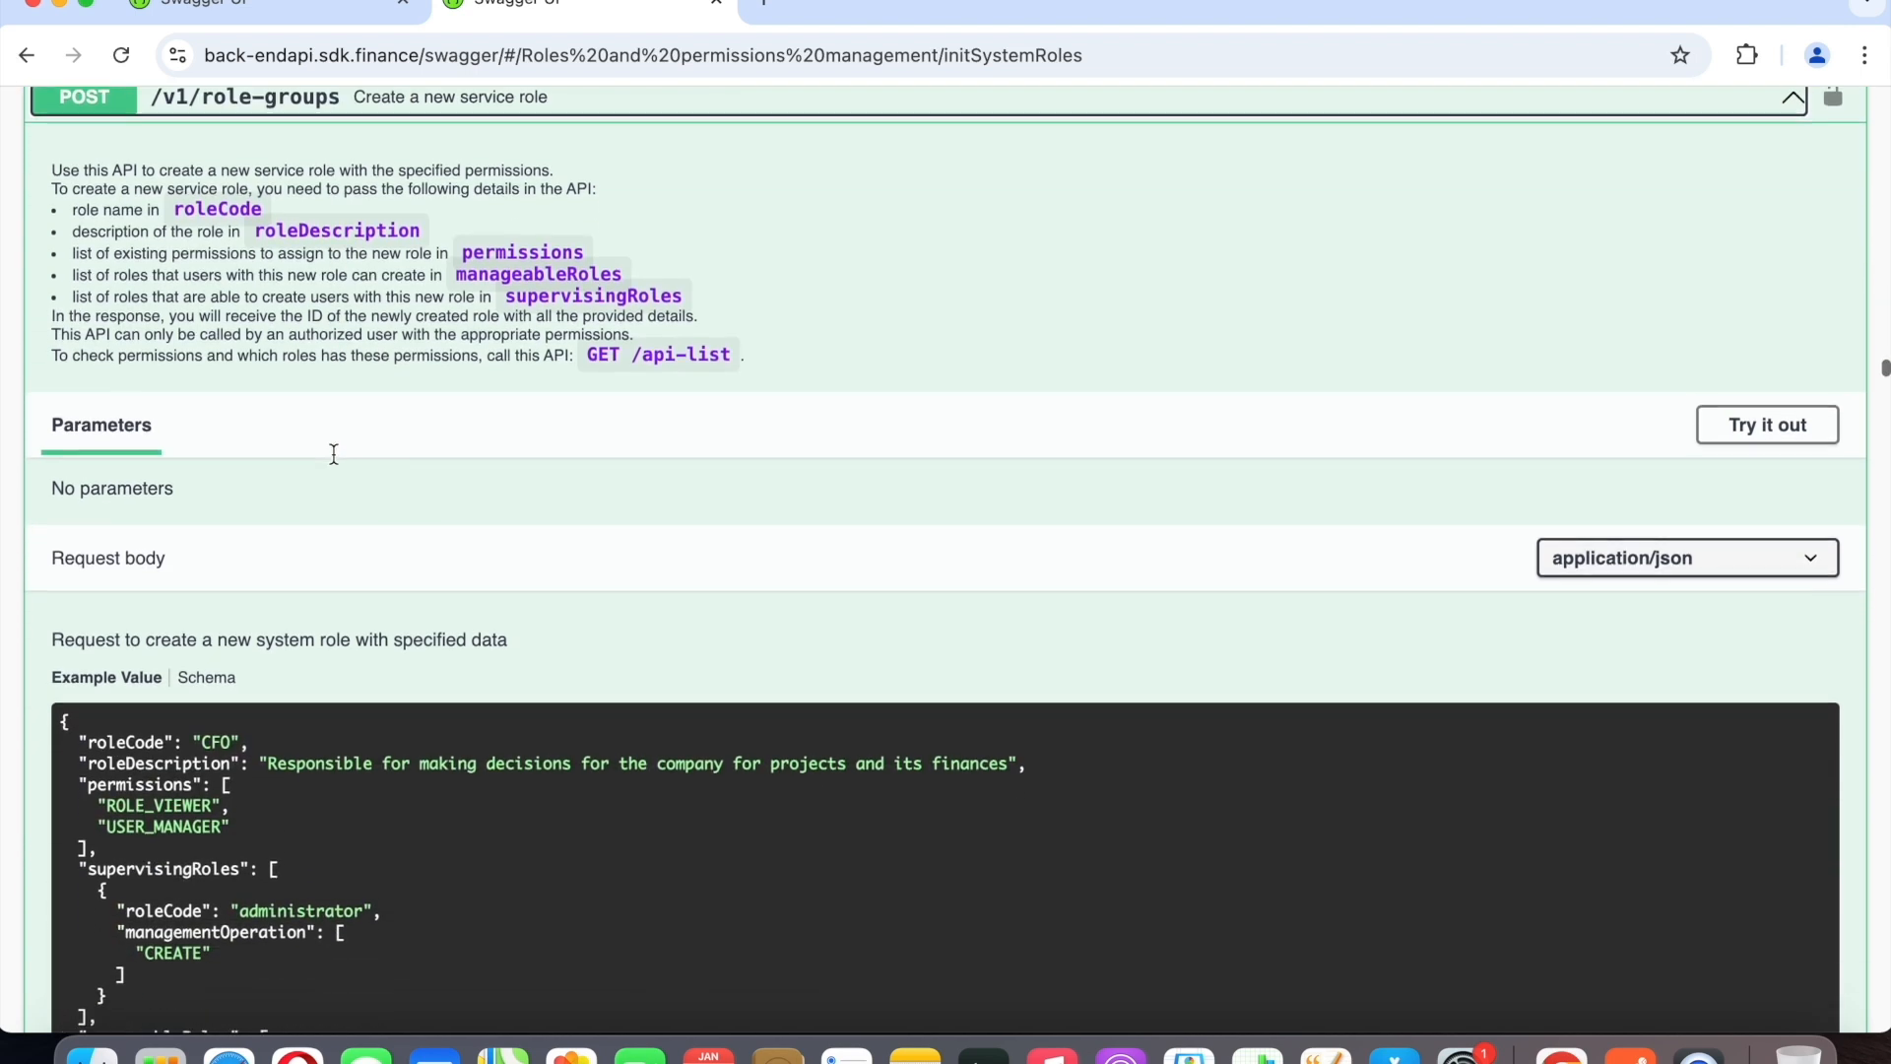
scroll(332, 453, "down", 4)
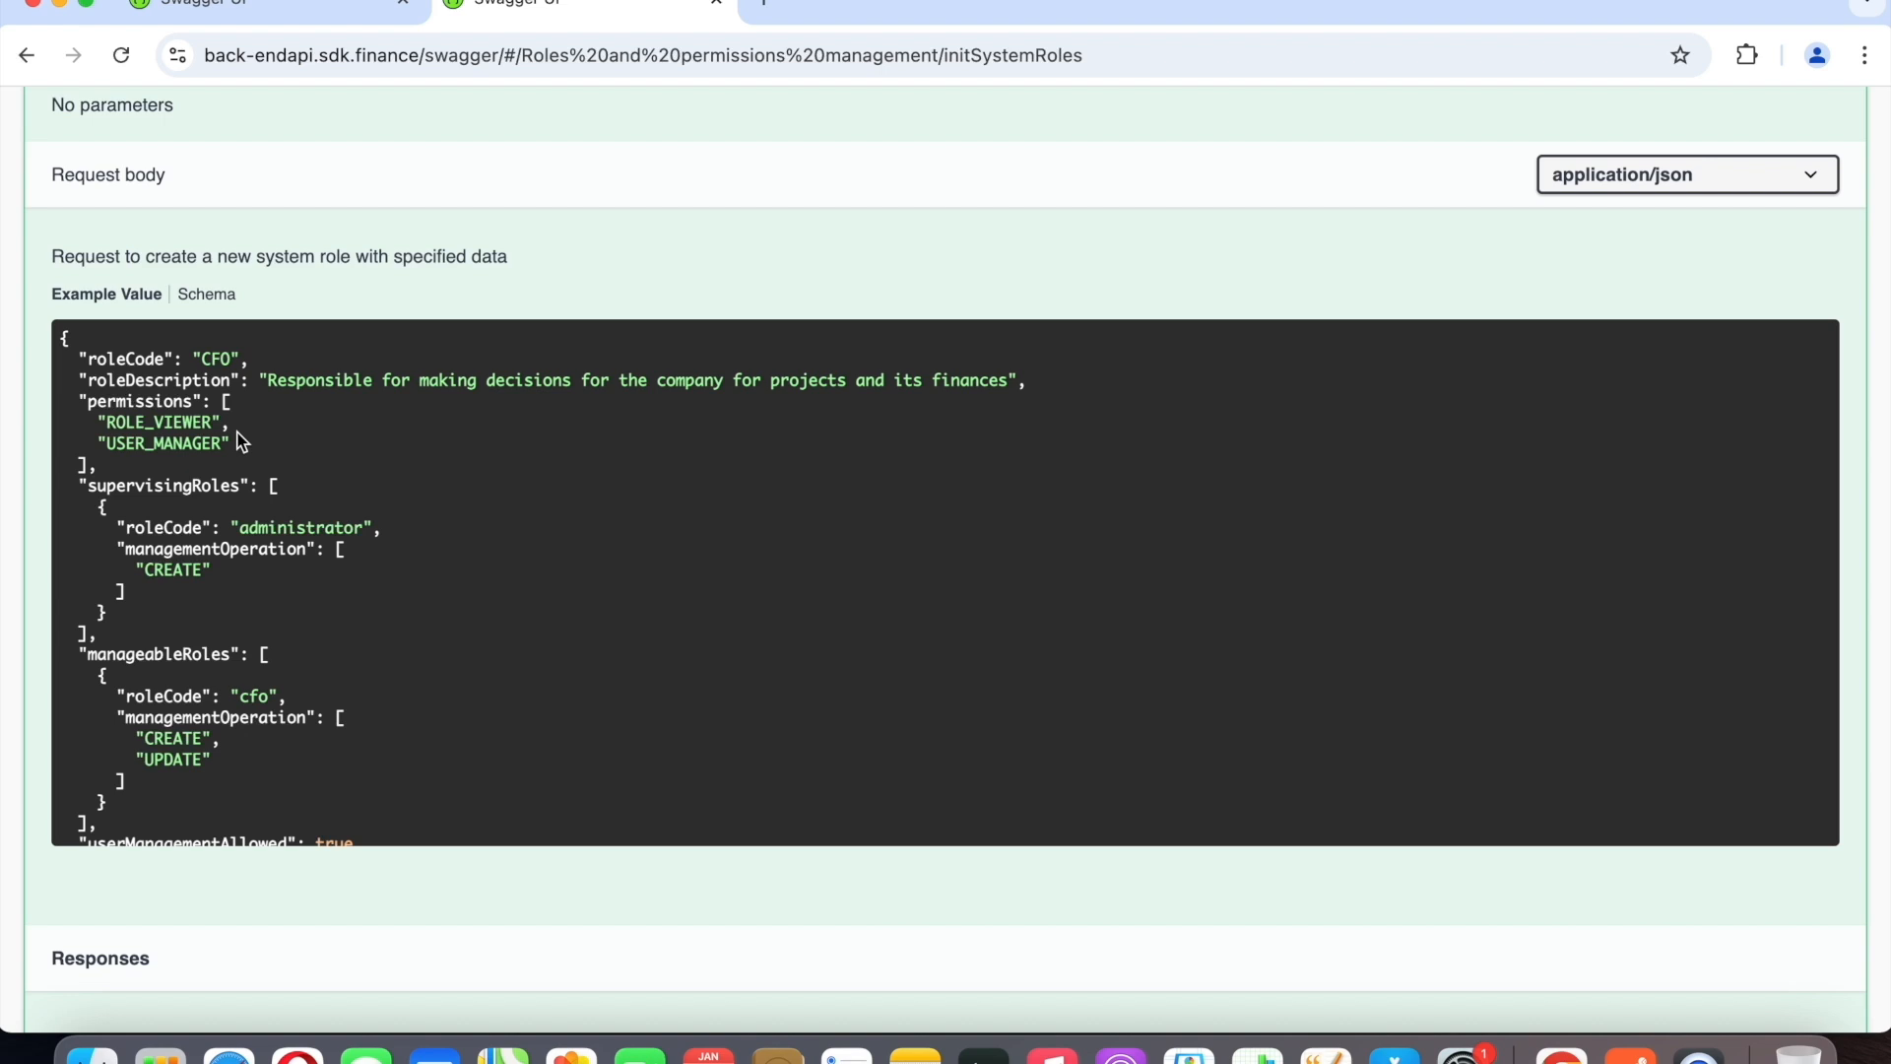
scroll(431, 495, "down", 1)
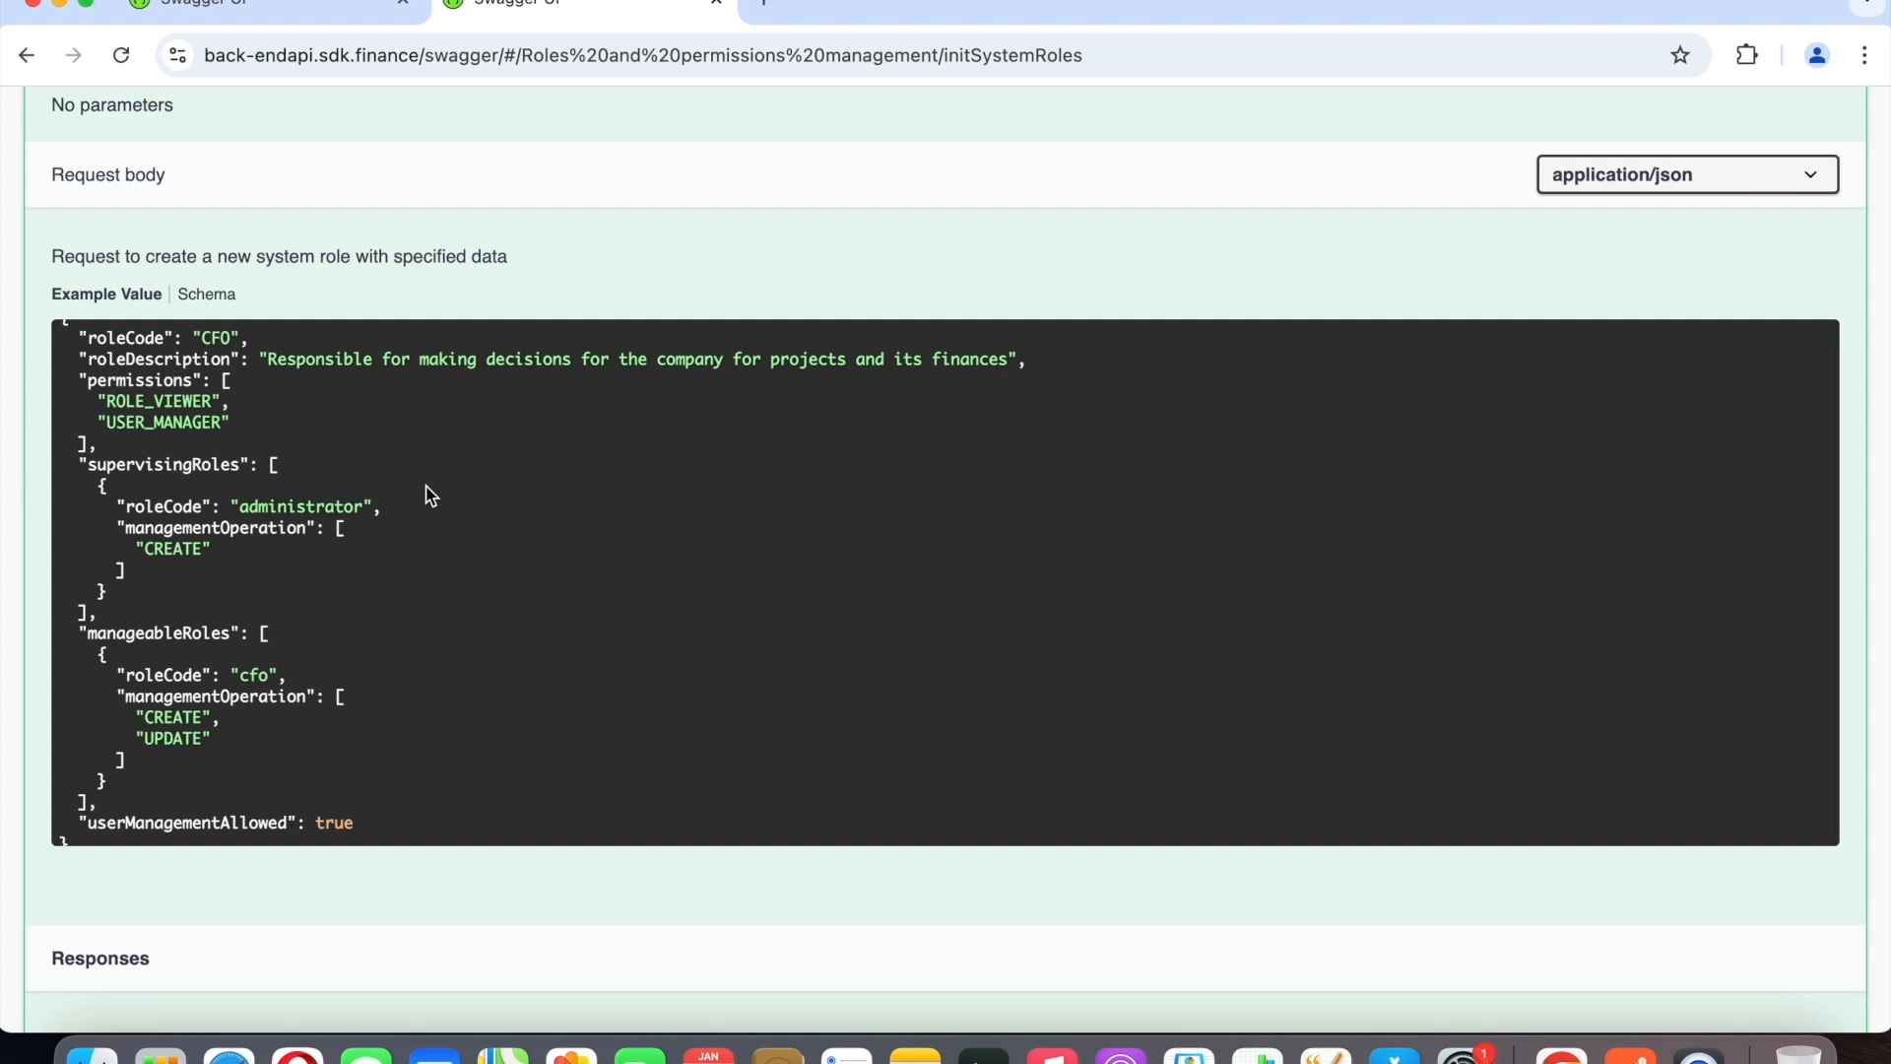
scroll(372, 616, "down", 1)
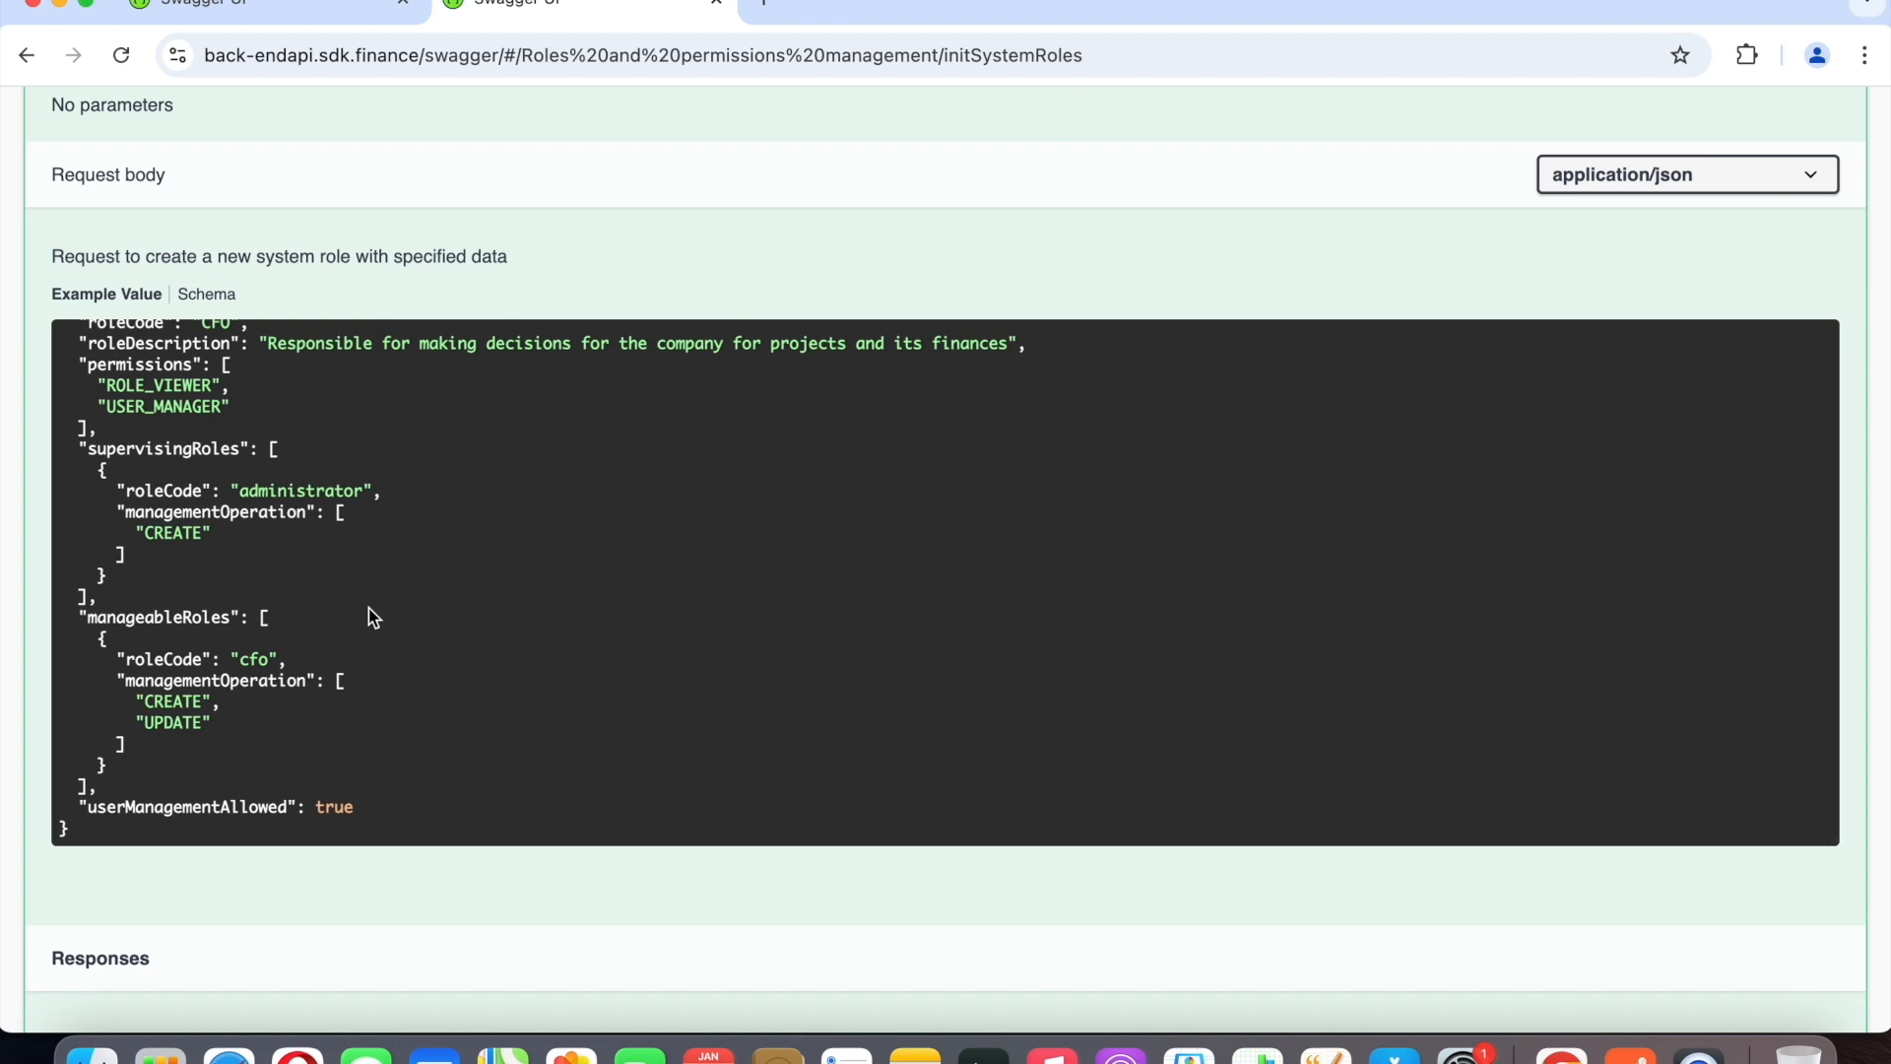
scroll(371, 609, "down", 1)
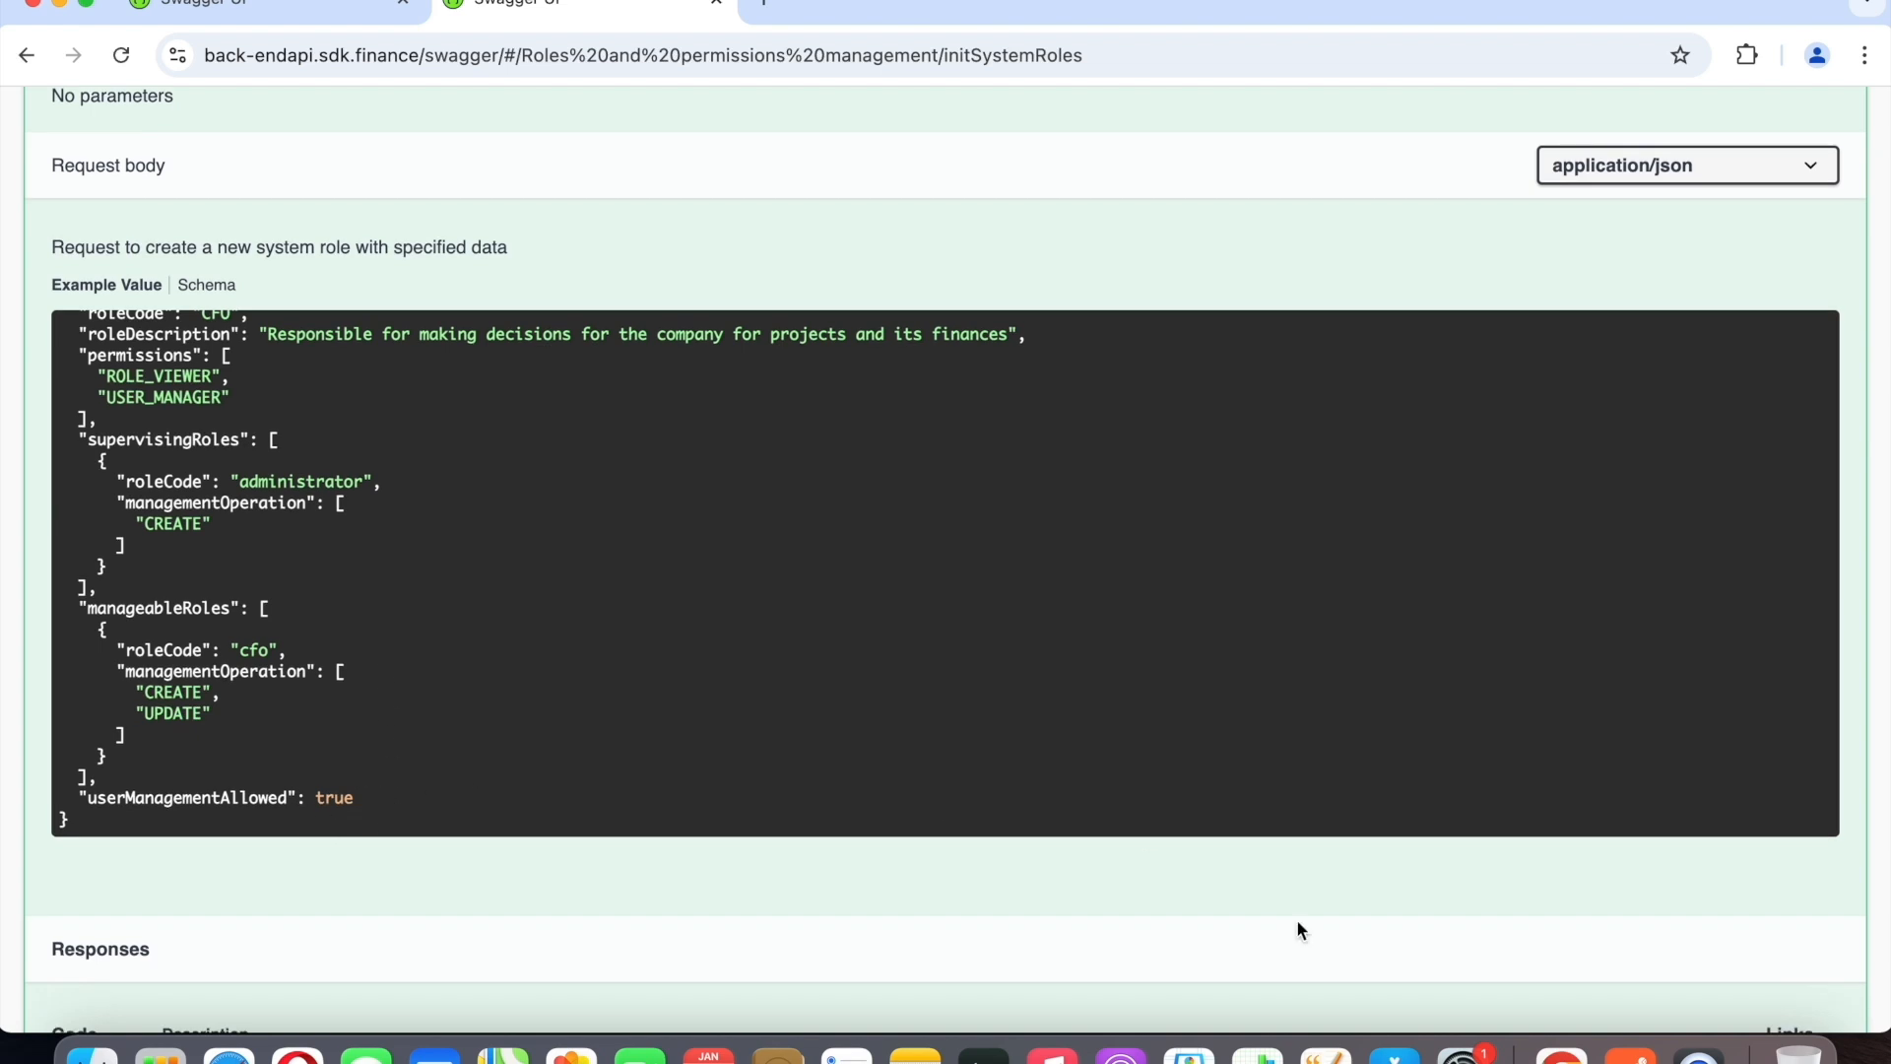
Switch to Postman and open the Get list of all existing permissions request.
left_click(1630, 1053)
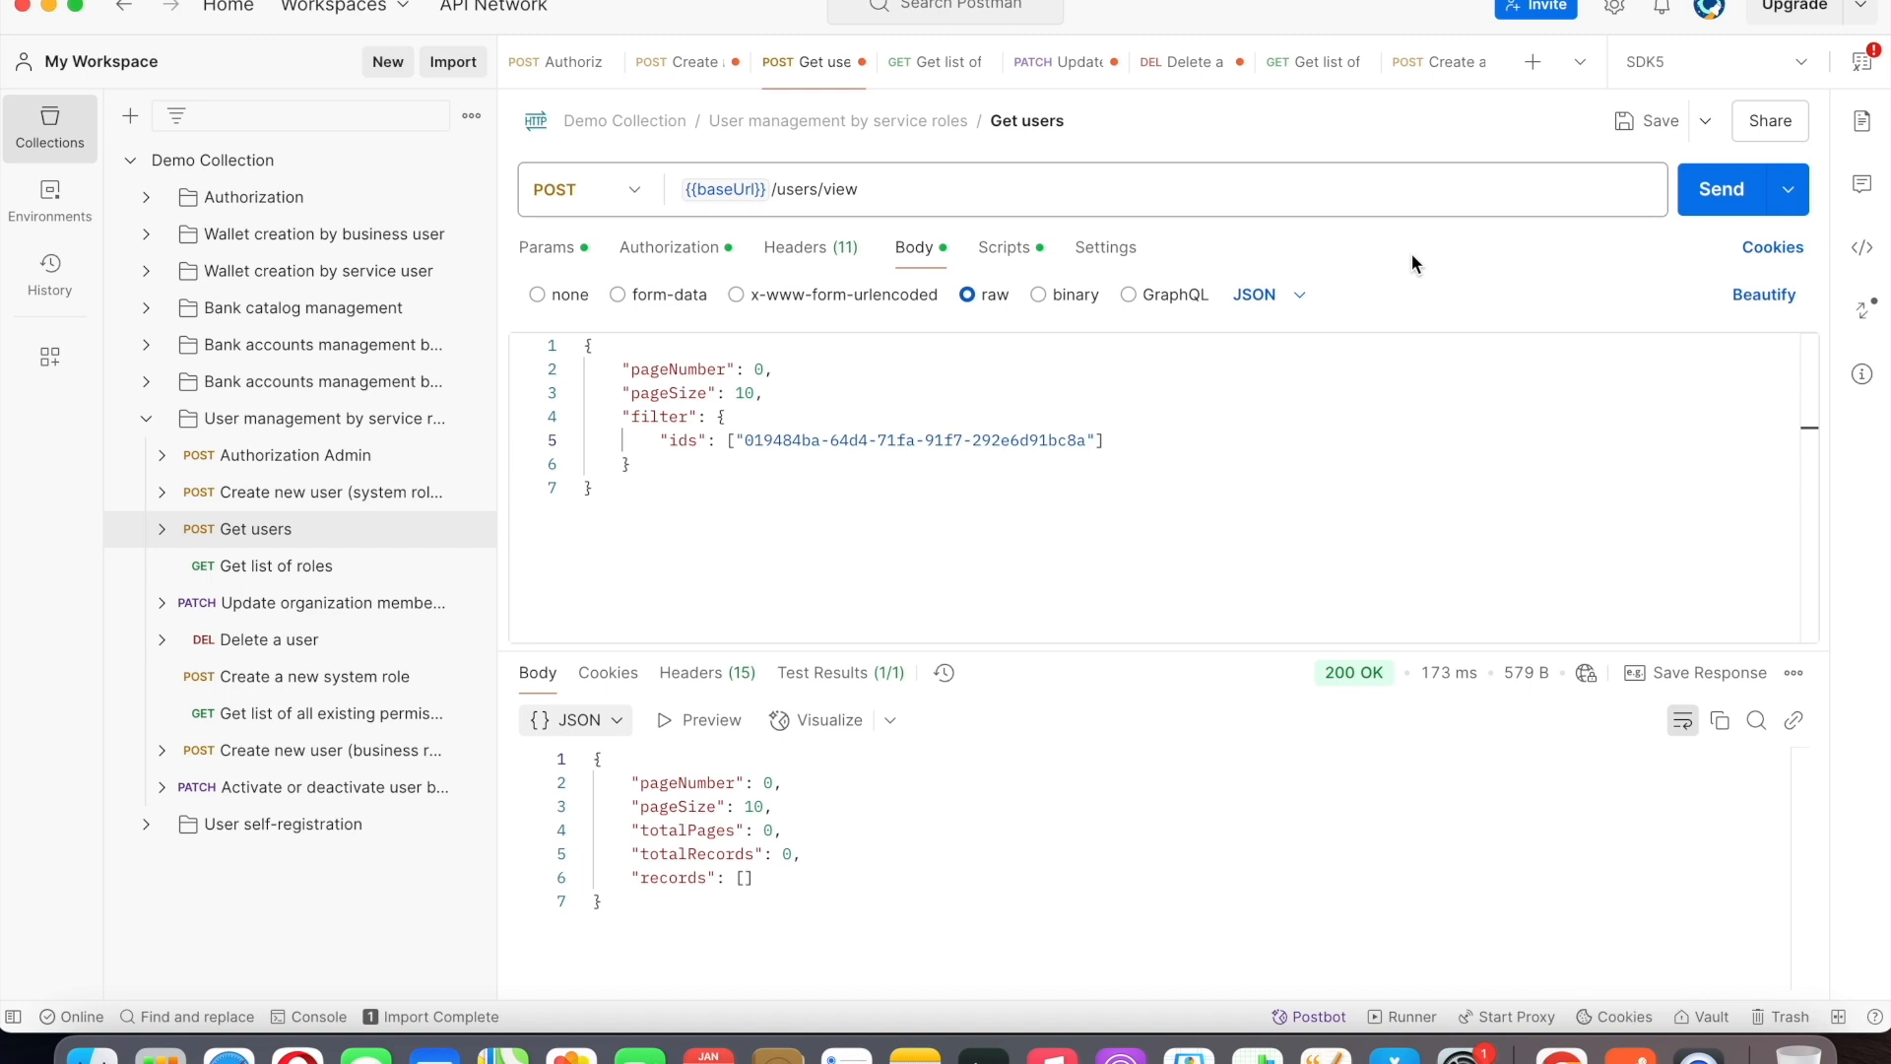
left_click(1319, 63)
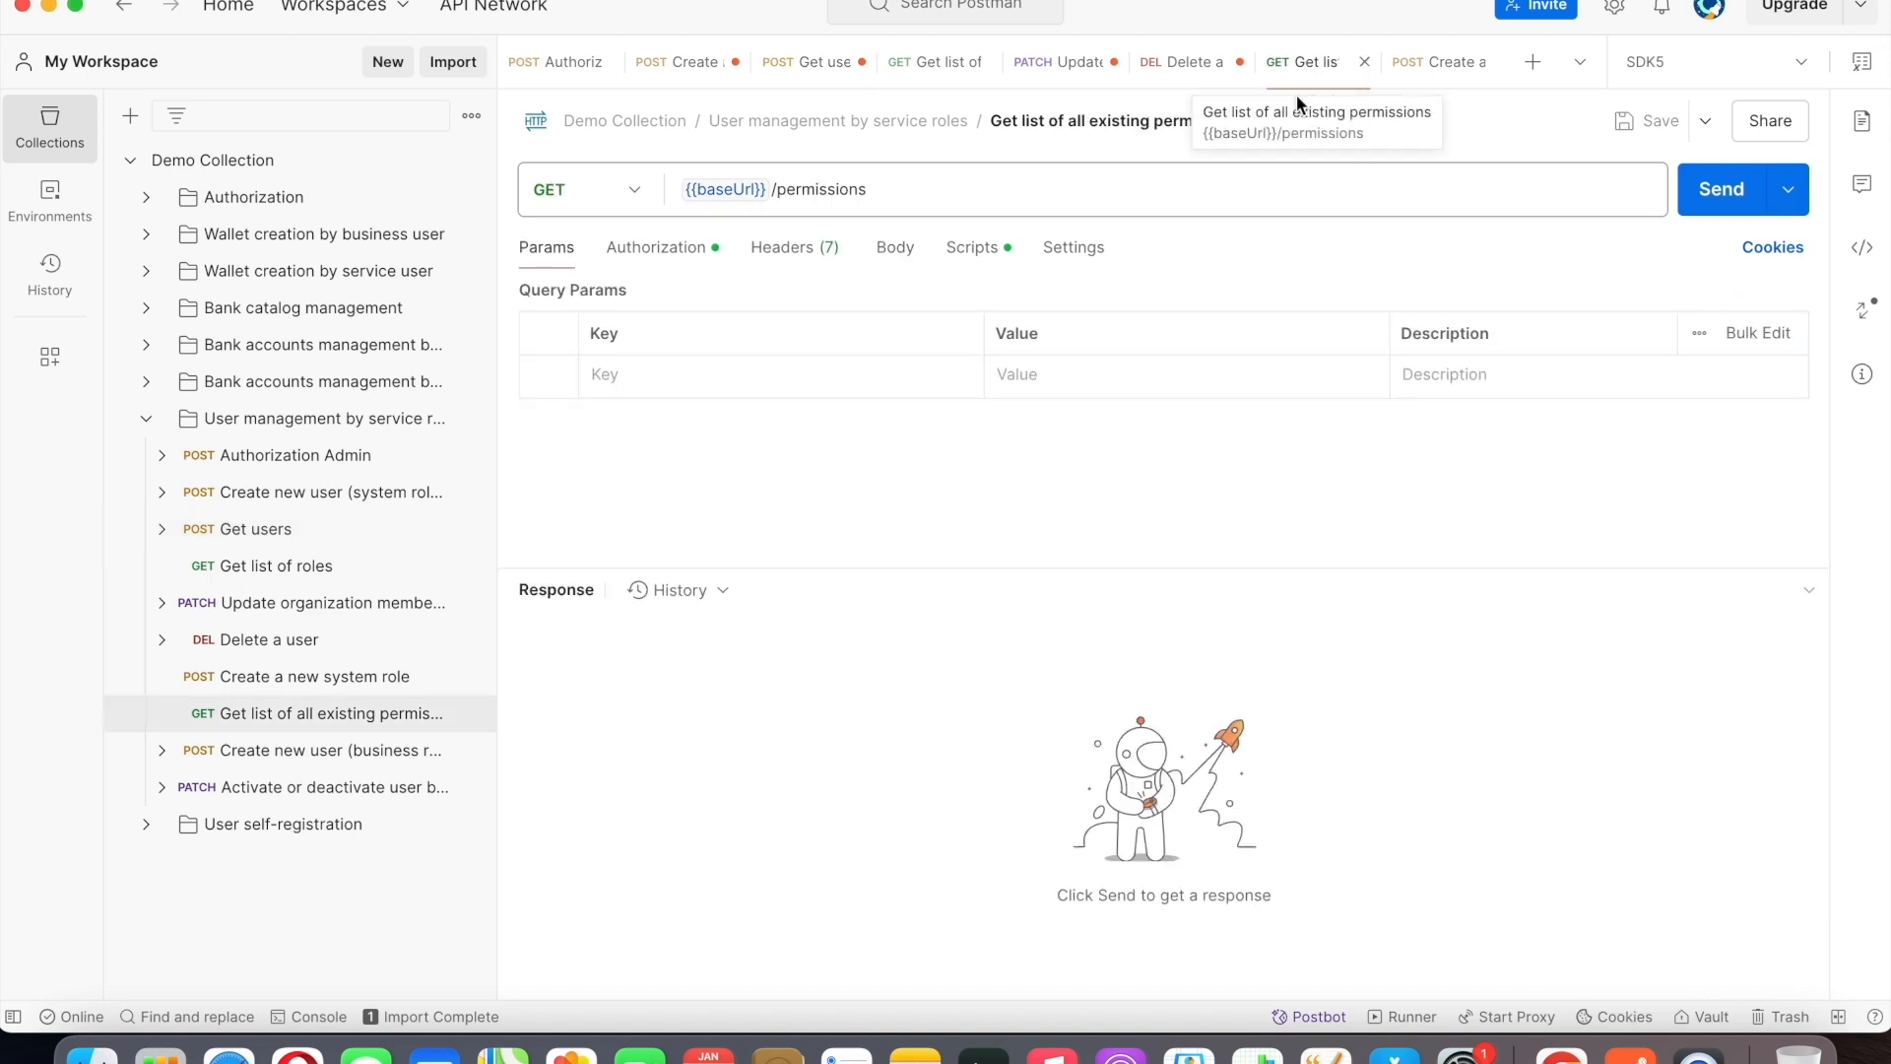
Switch to Chrome and collapse the POST /v1/role-groups documentation.
left_click(1560, 1052)
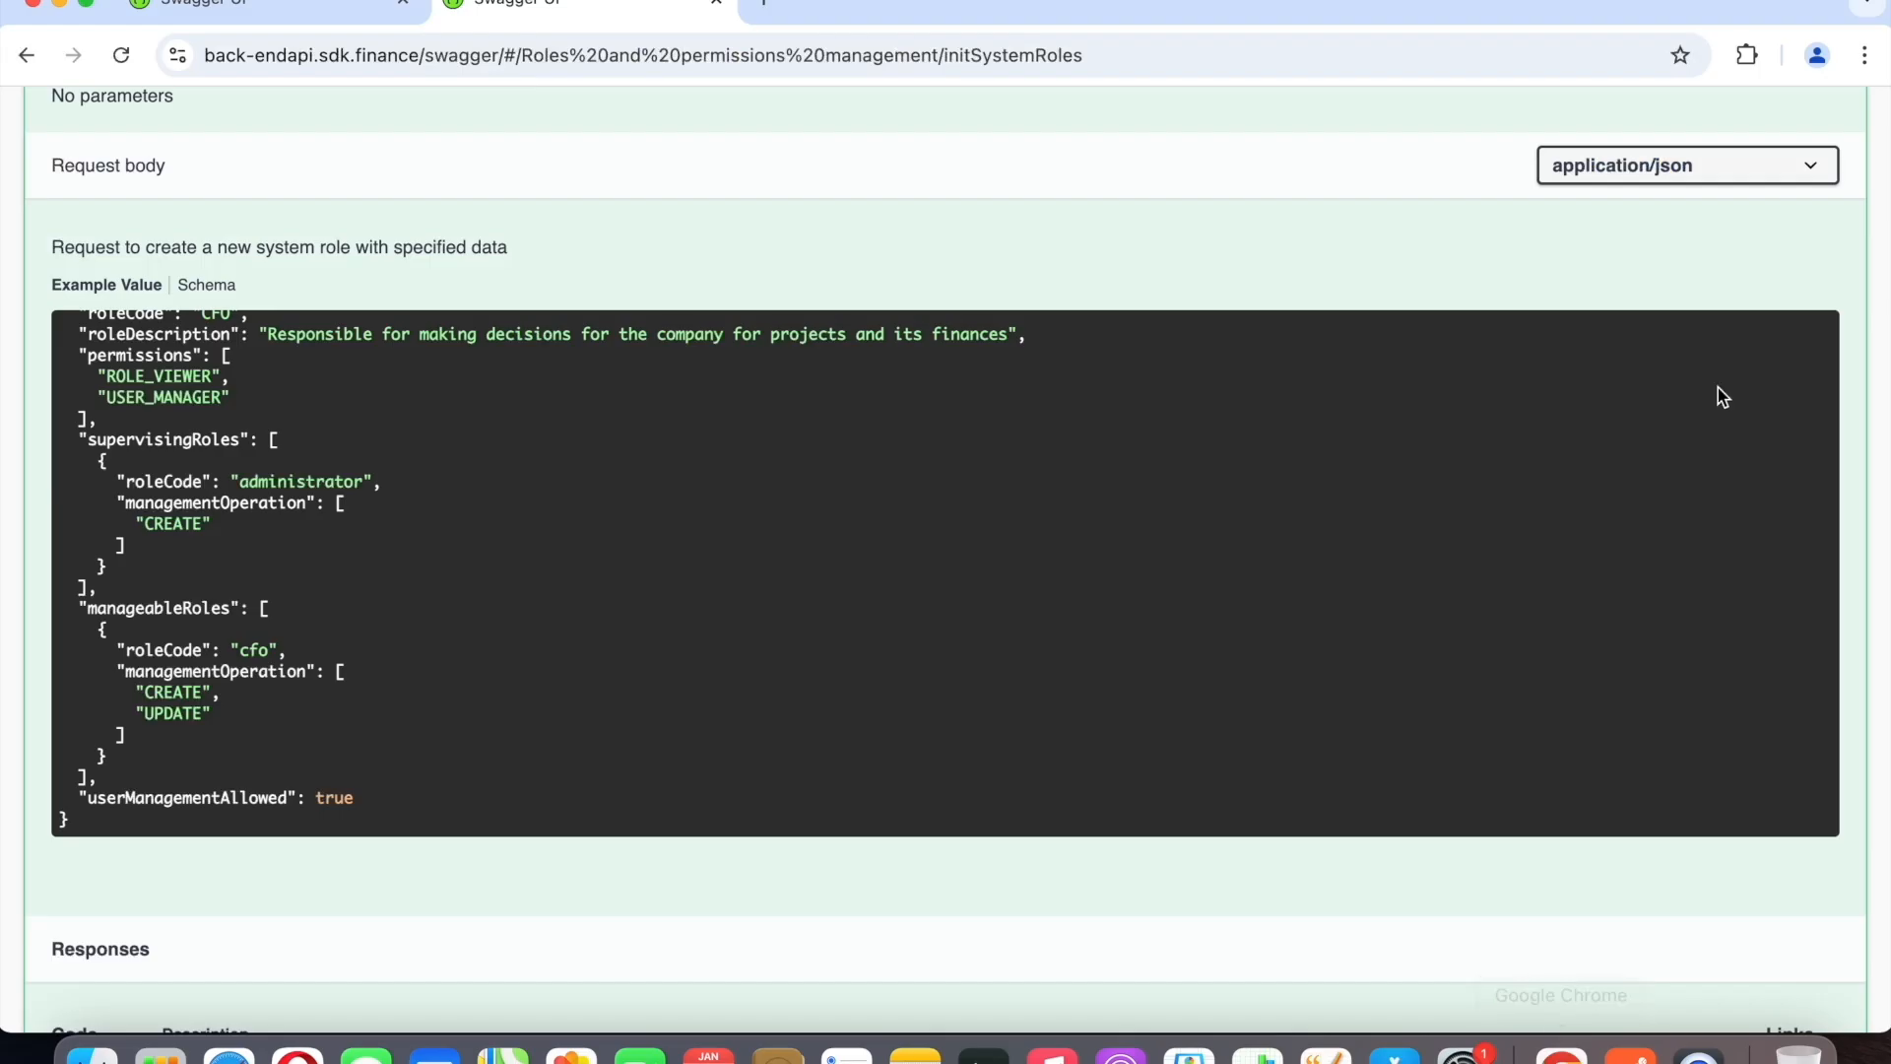
scroll(1717, 387, "up", 10)
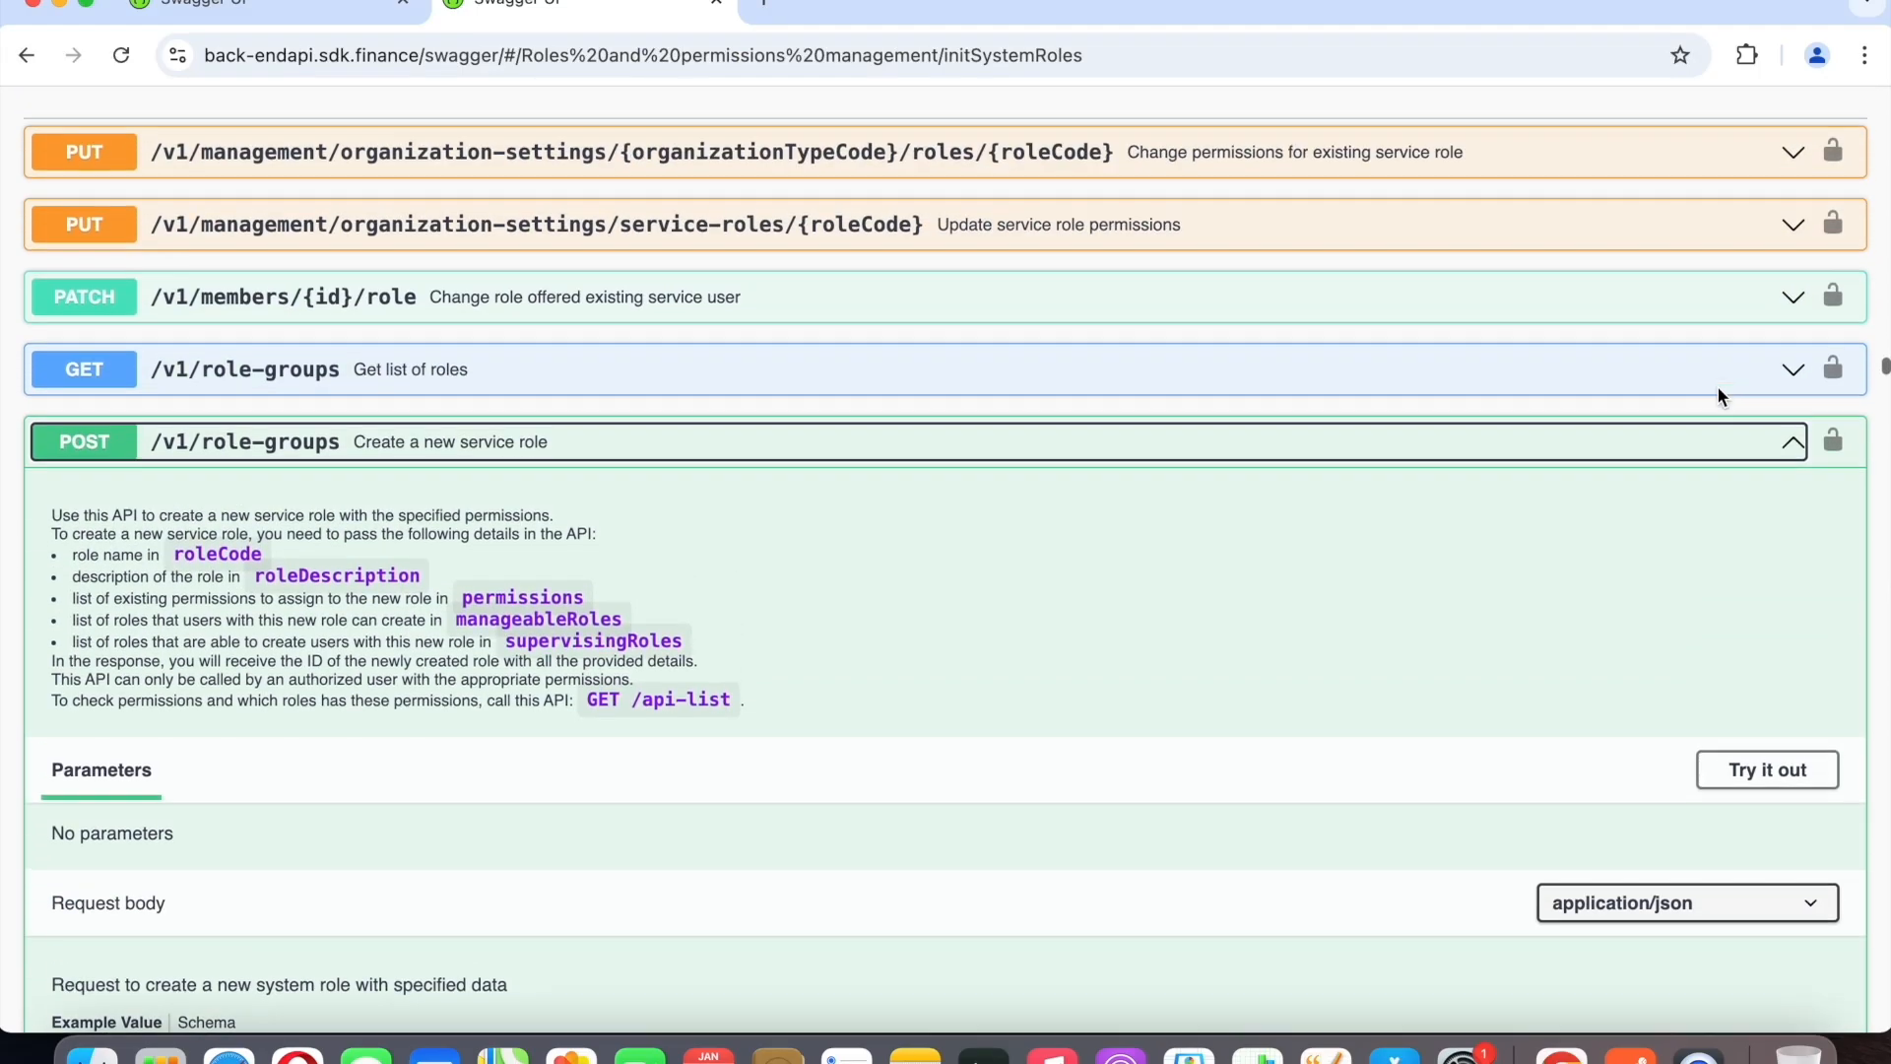
left_click(1790, 455)
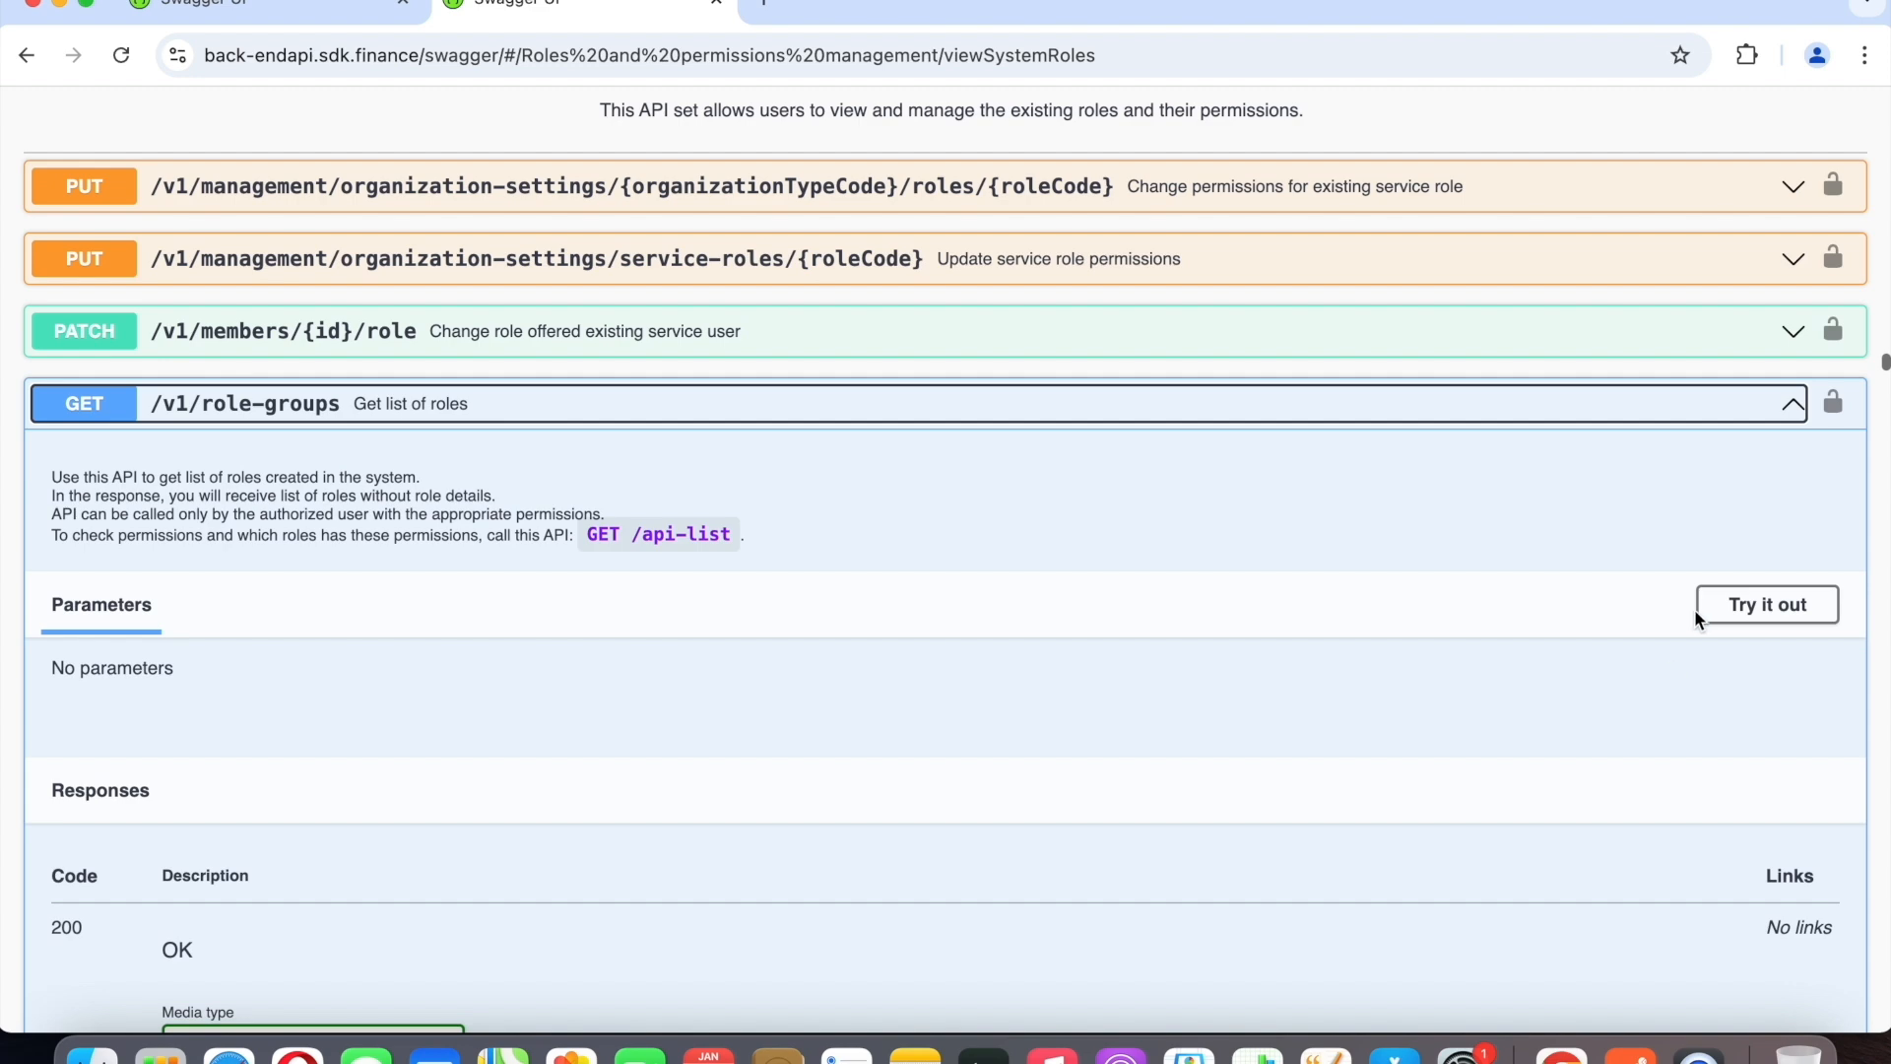
left_click(1804, 407)
scroll(1717, 632, "down", 2)
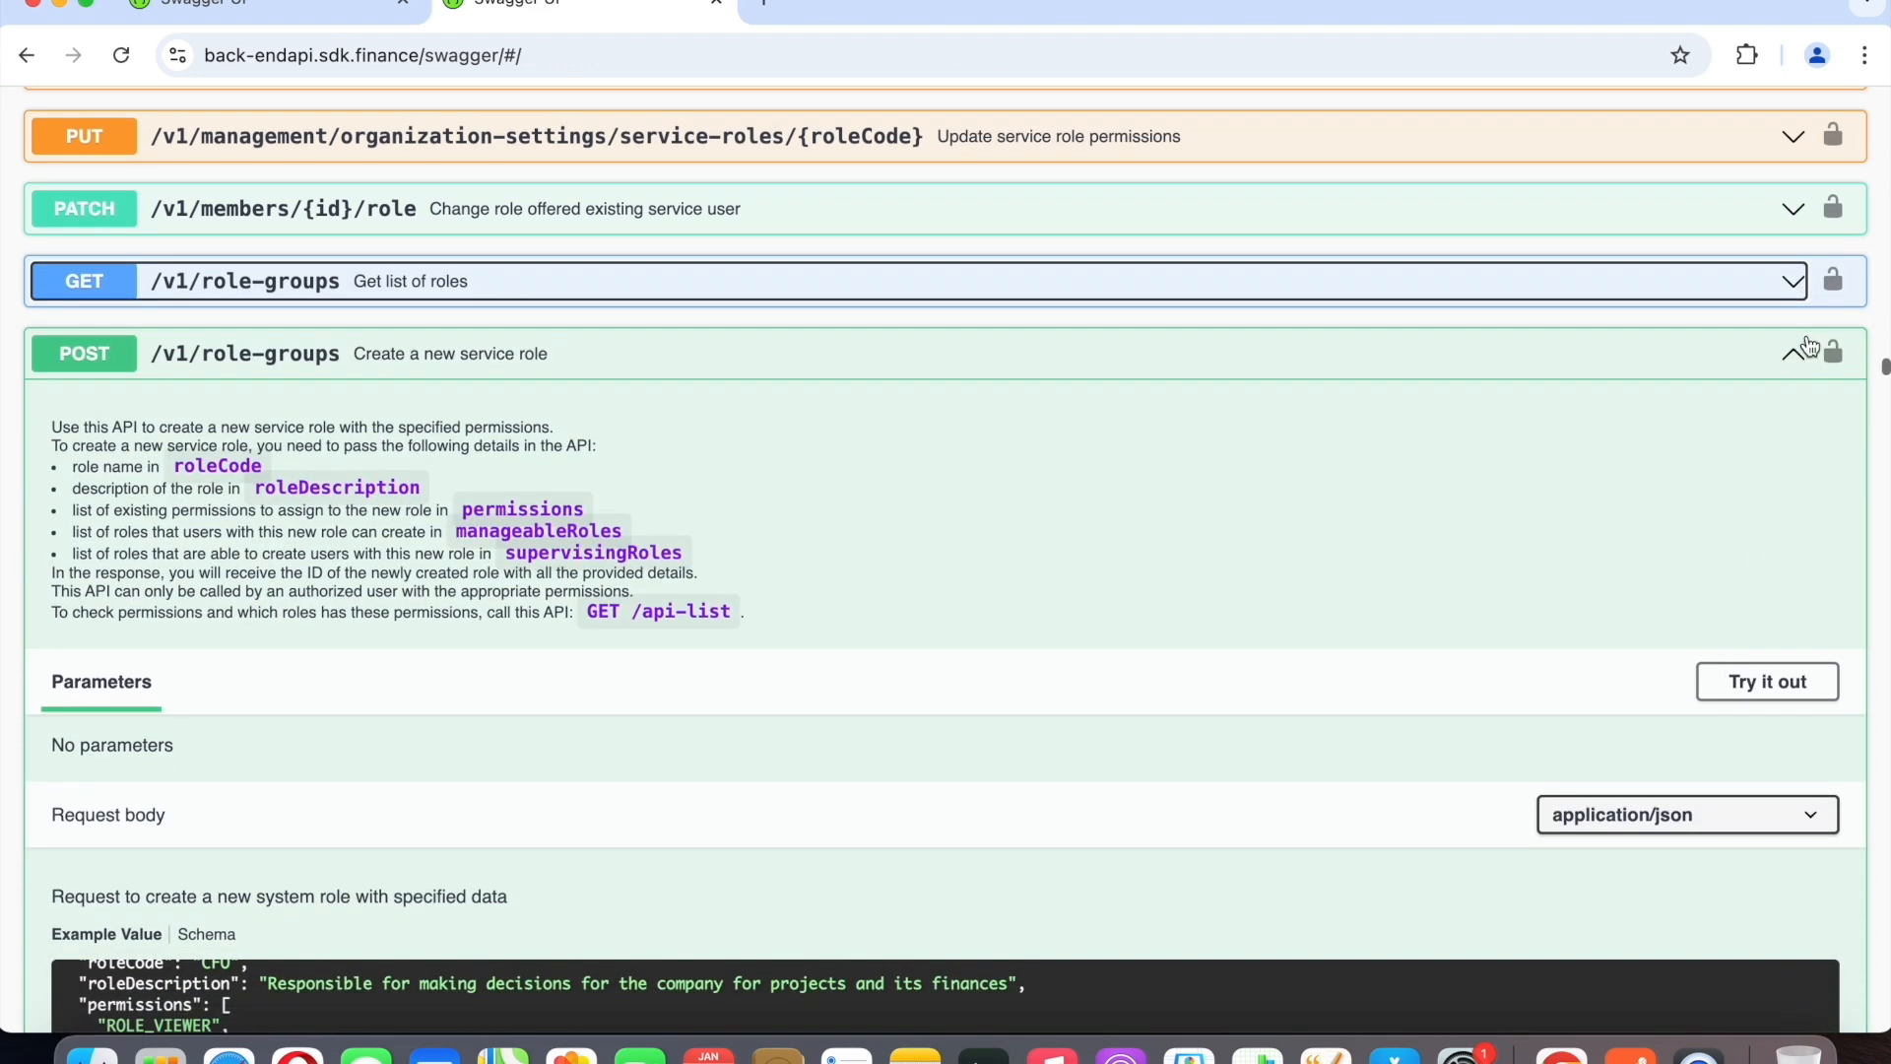
left_click(1810, 347)
Expand GET /v1/permissions and review its description and response example.
scroll(1758, 574, "down", 4)
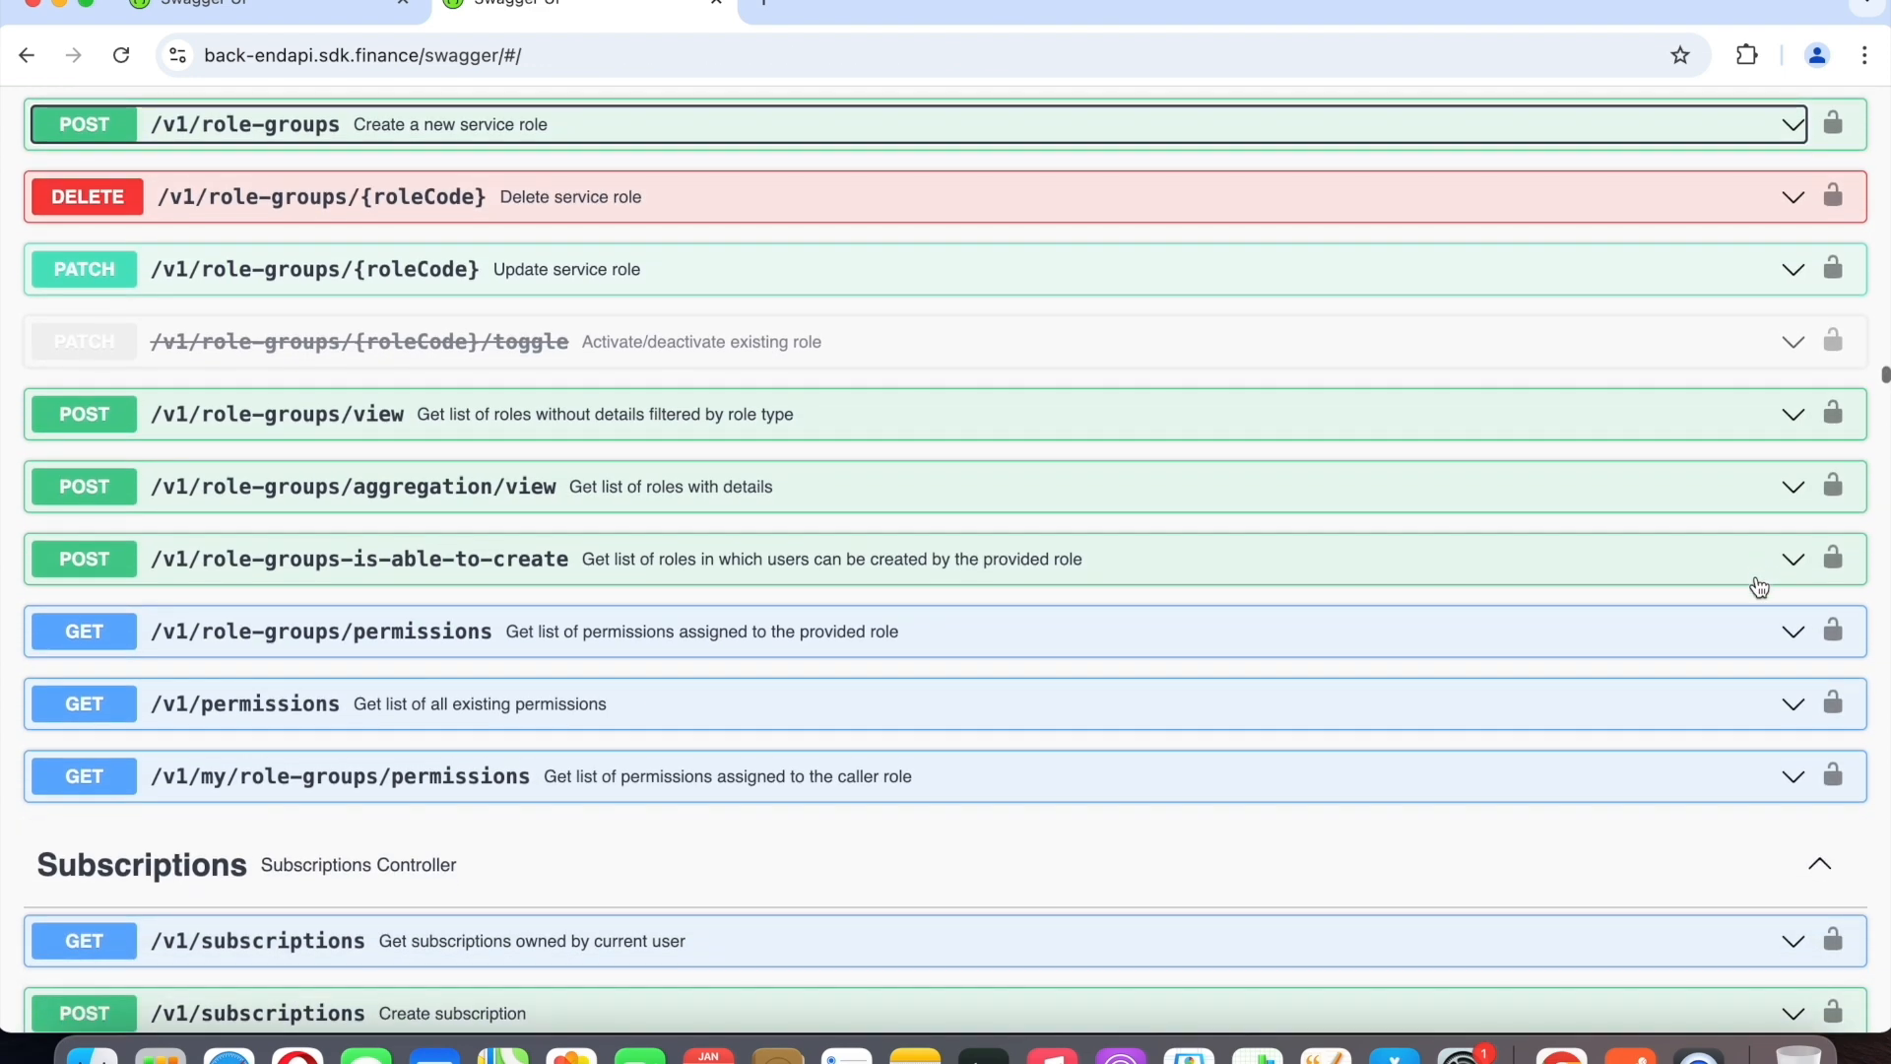
left_click(1810, 704)
scroll(1379, 758, "down", 1)
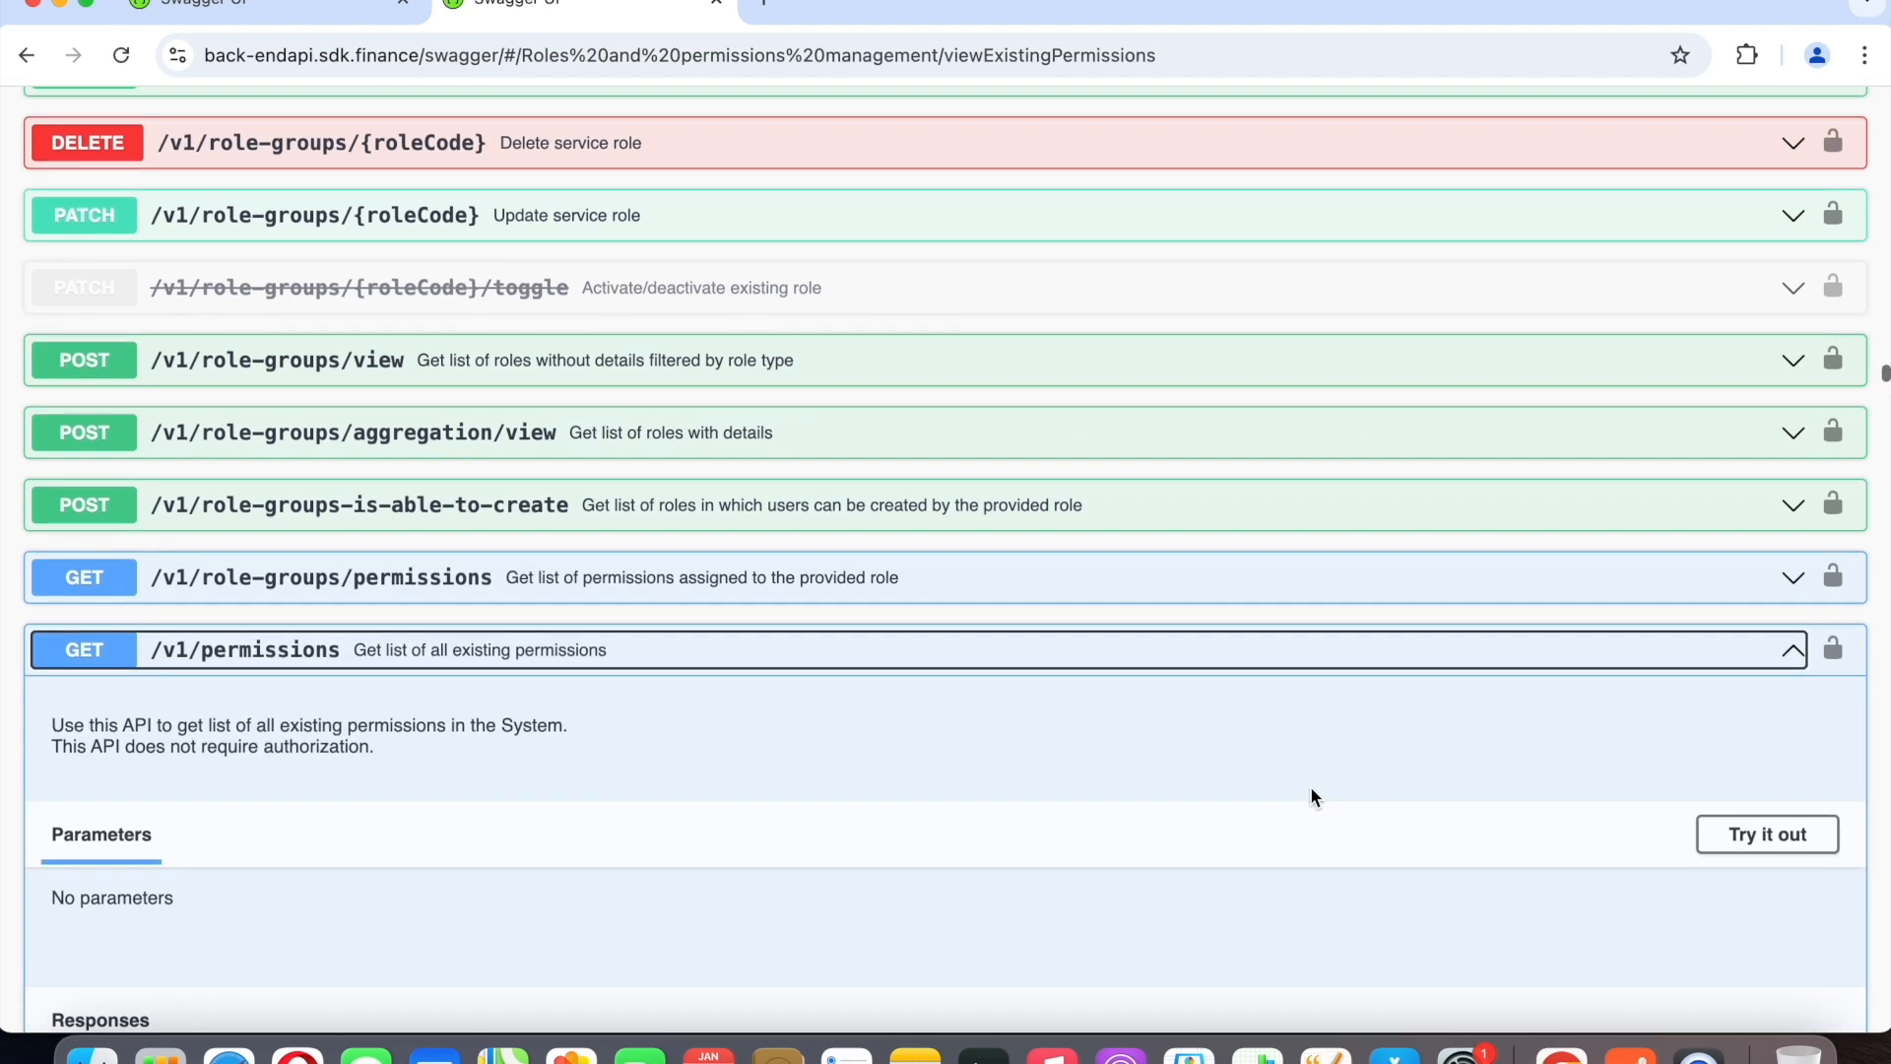
scroll(1309, 793, "down", 10)
scroll(167, 630, "down", 1)
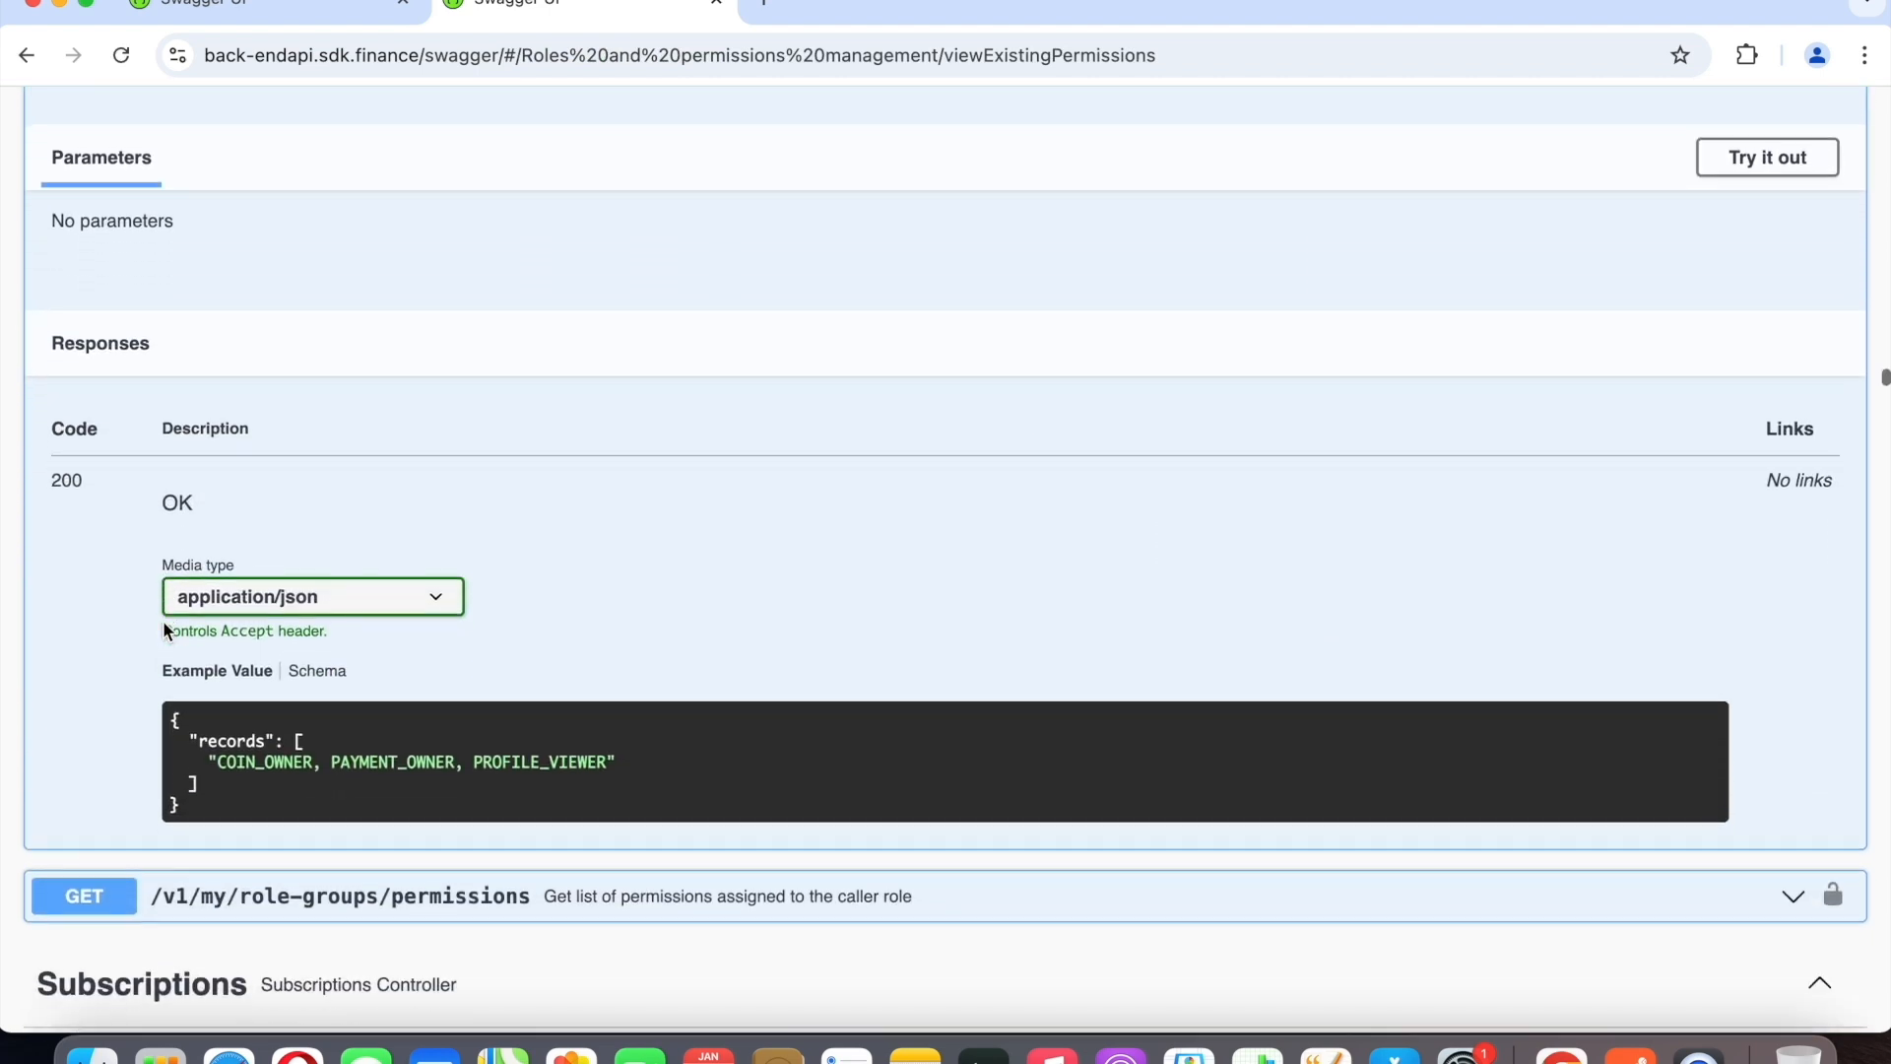
Switch to Postman and send the Get list of all existing permissions request.
left_click(1630, 1054)
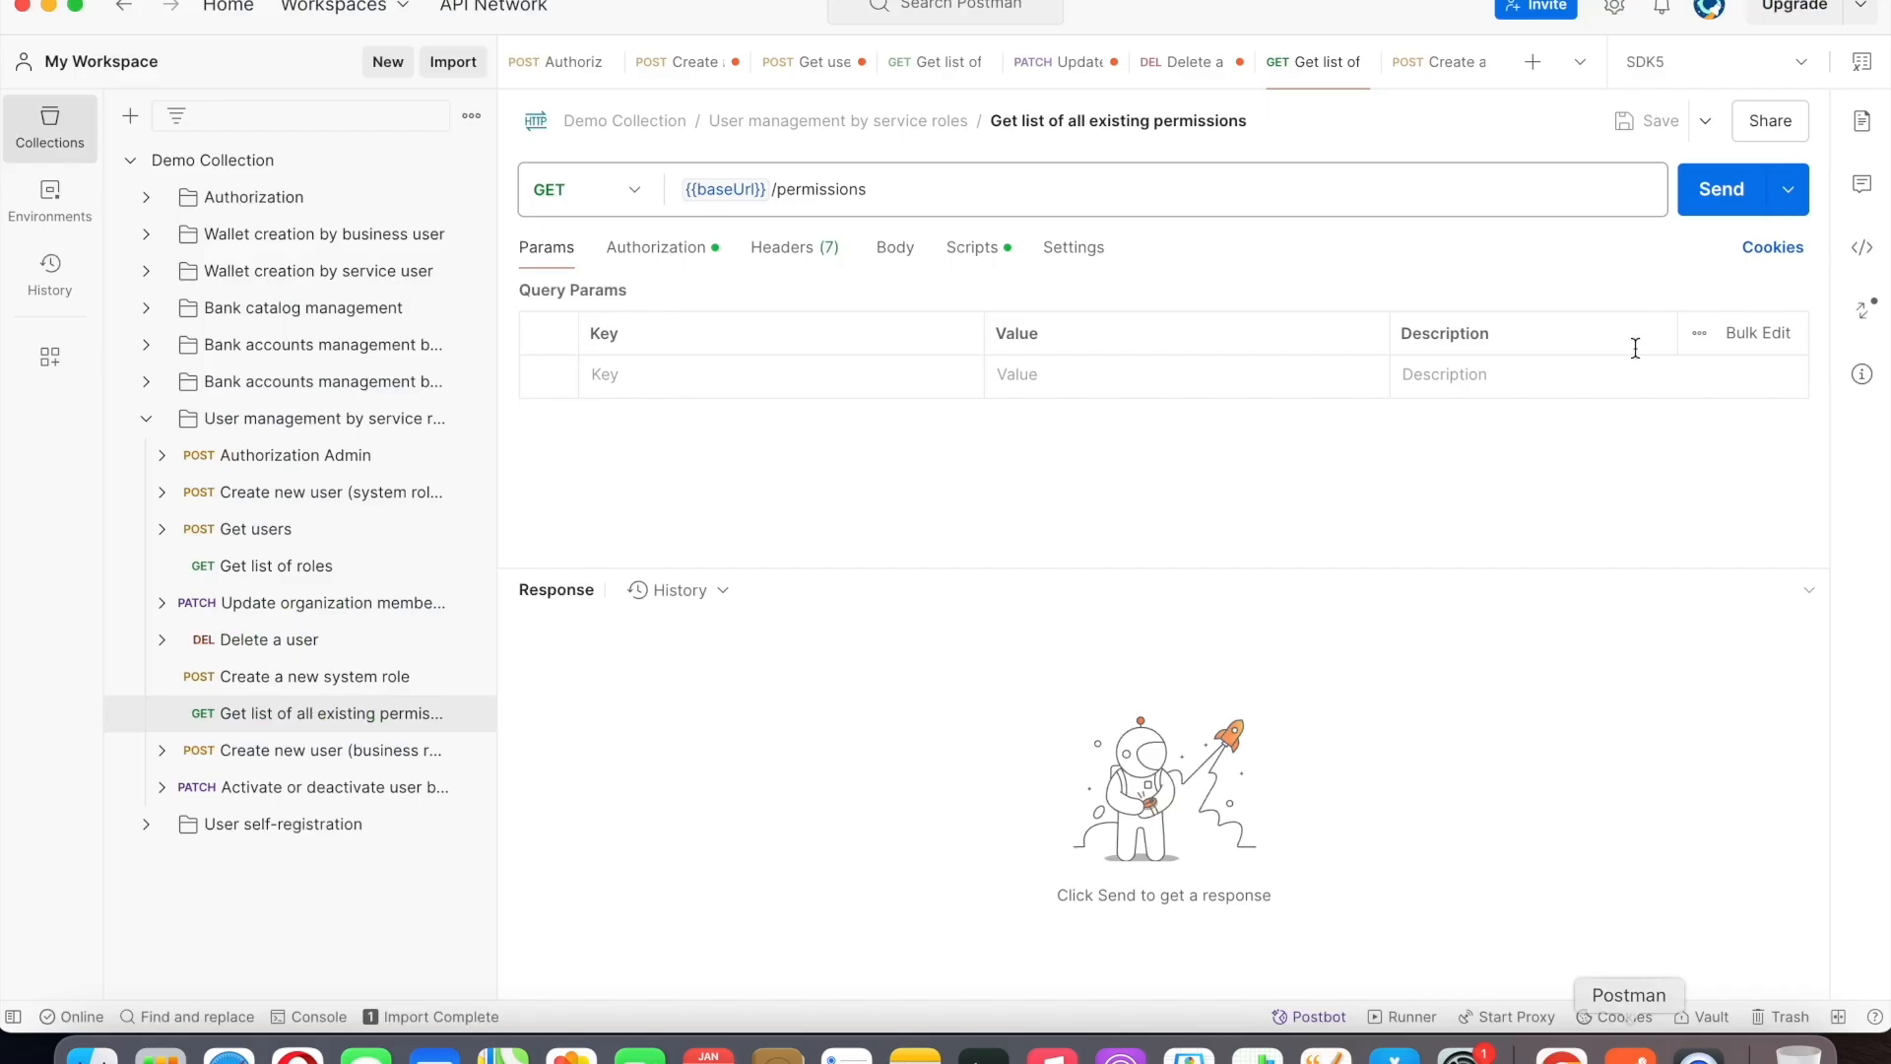
left_click(1718, 210)
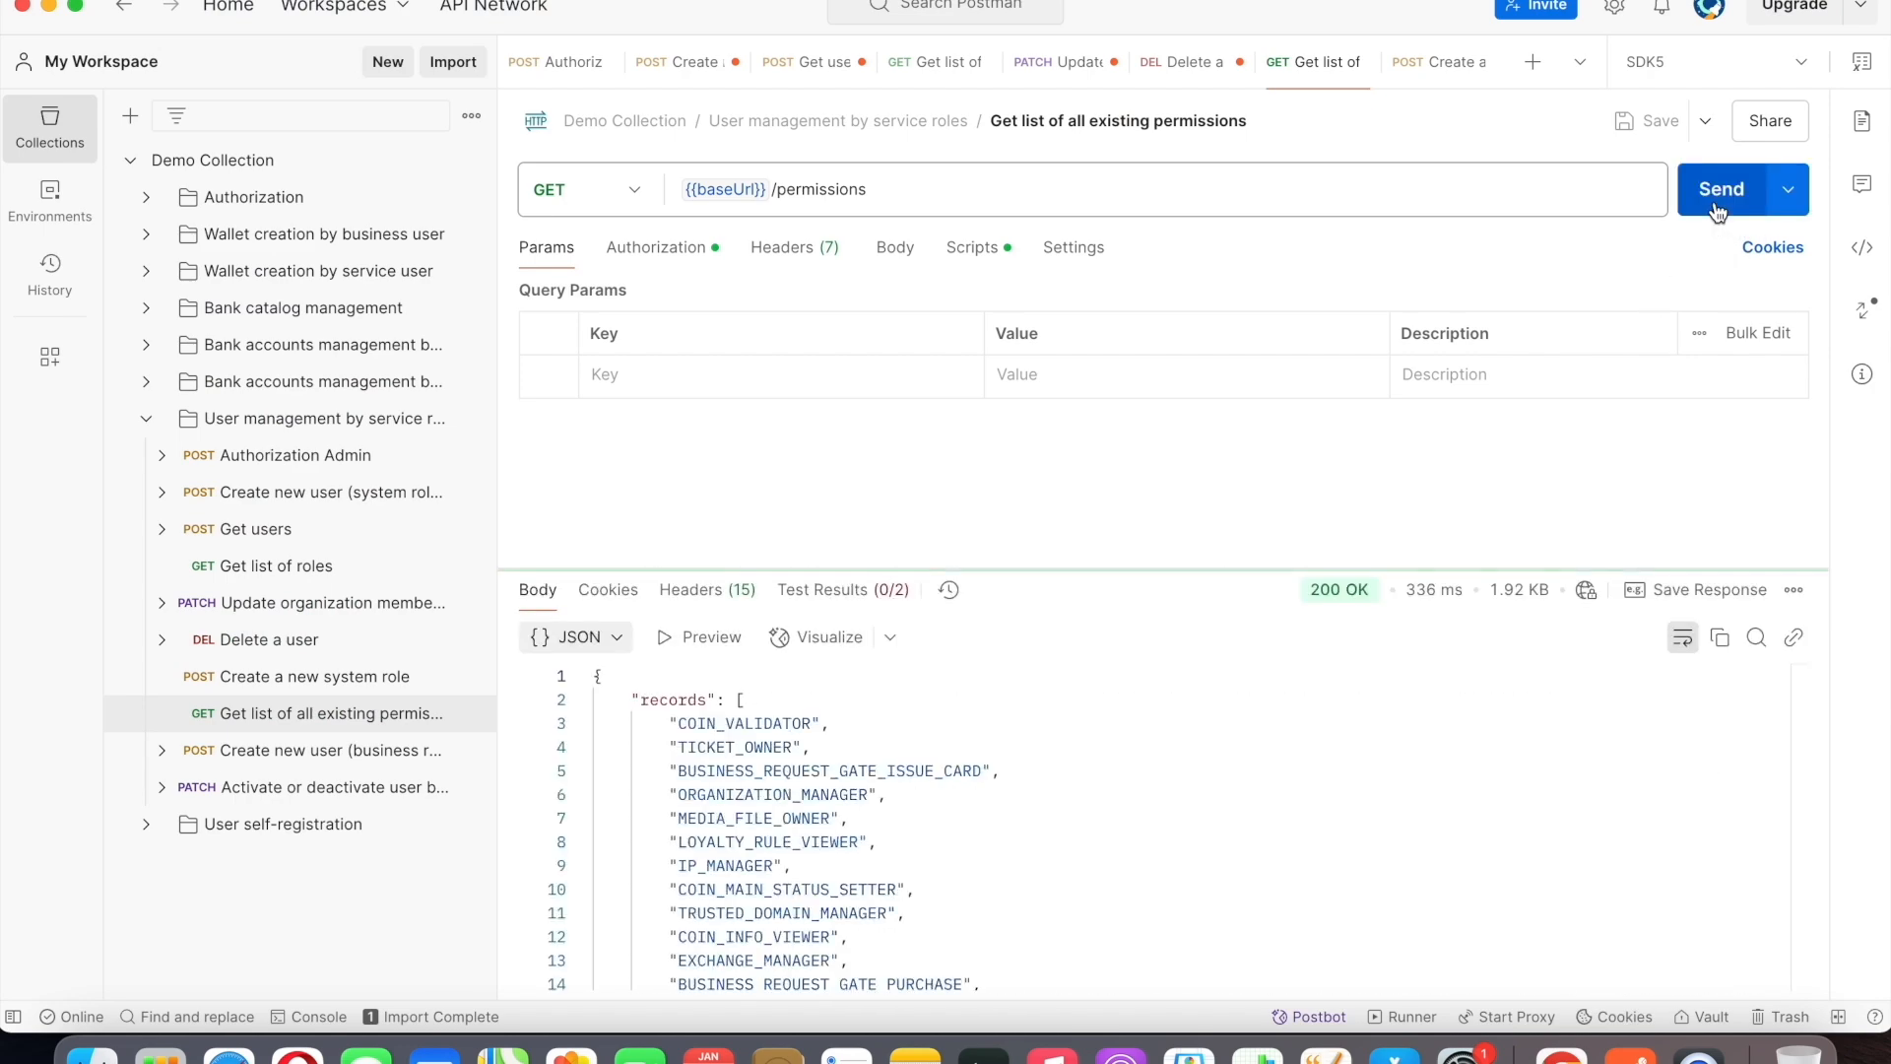
Review the returned permissions list and open the Create a new system role request.
scroll(1353, 856, "down", 15)
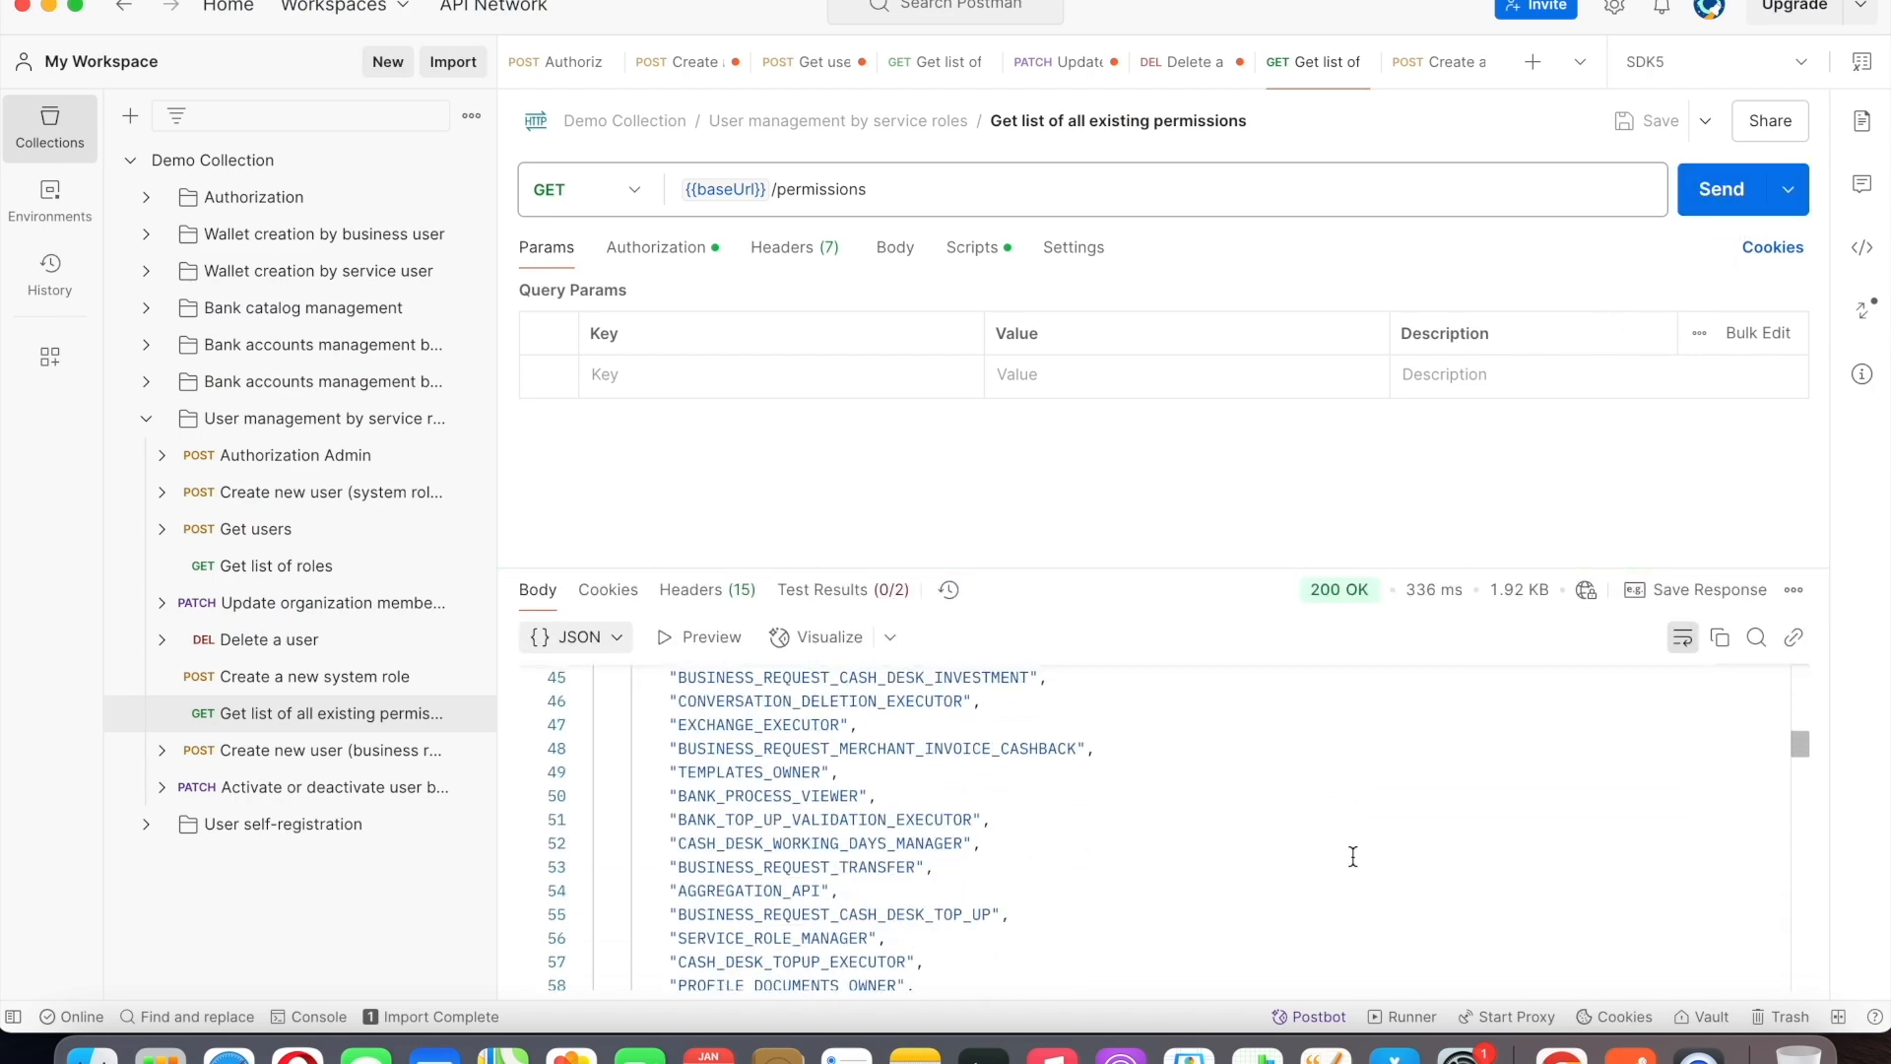
scroll(1352, 856, "down", 17)
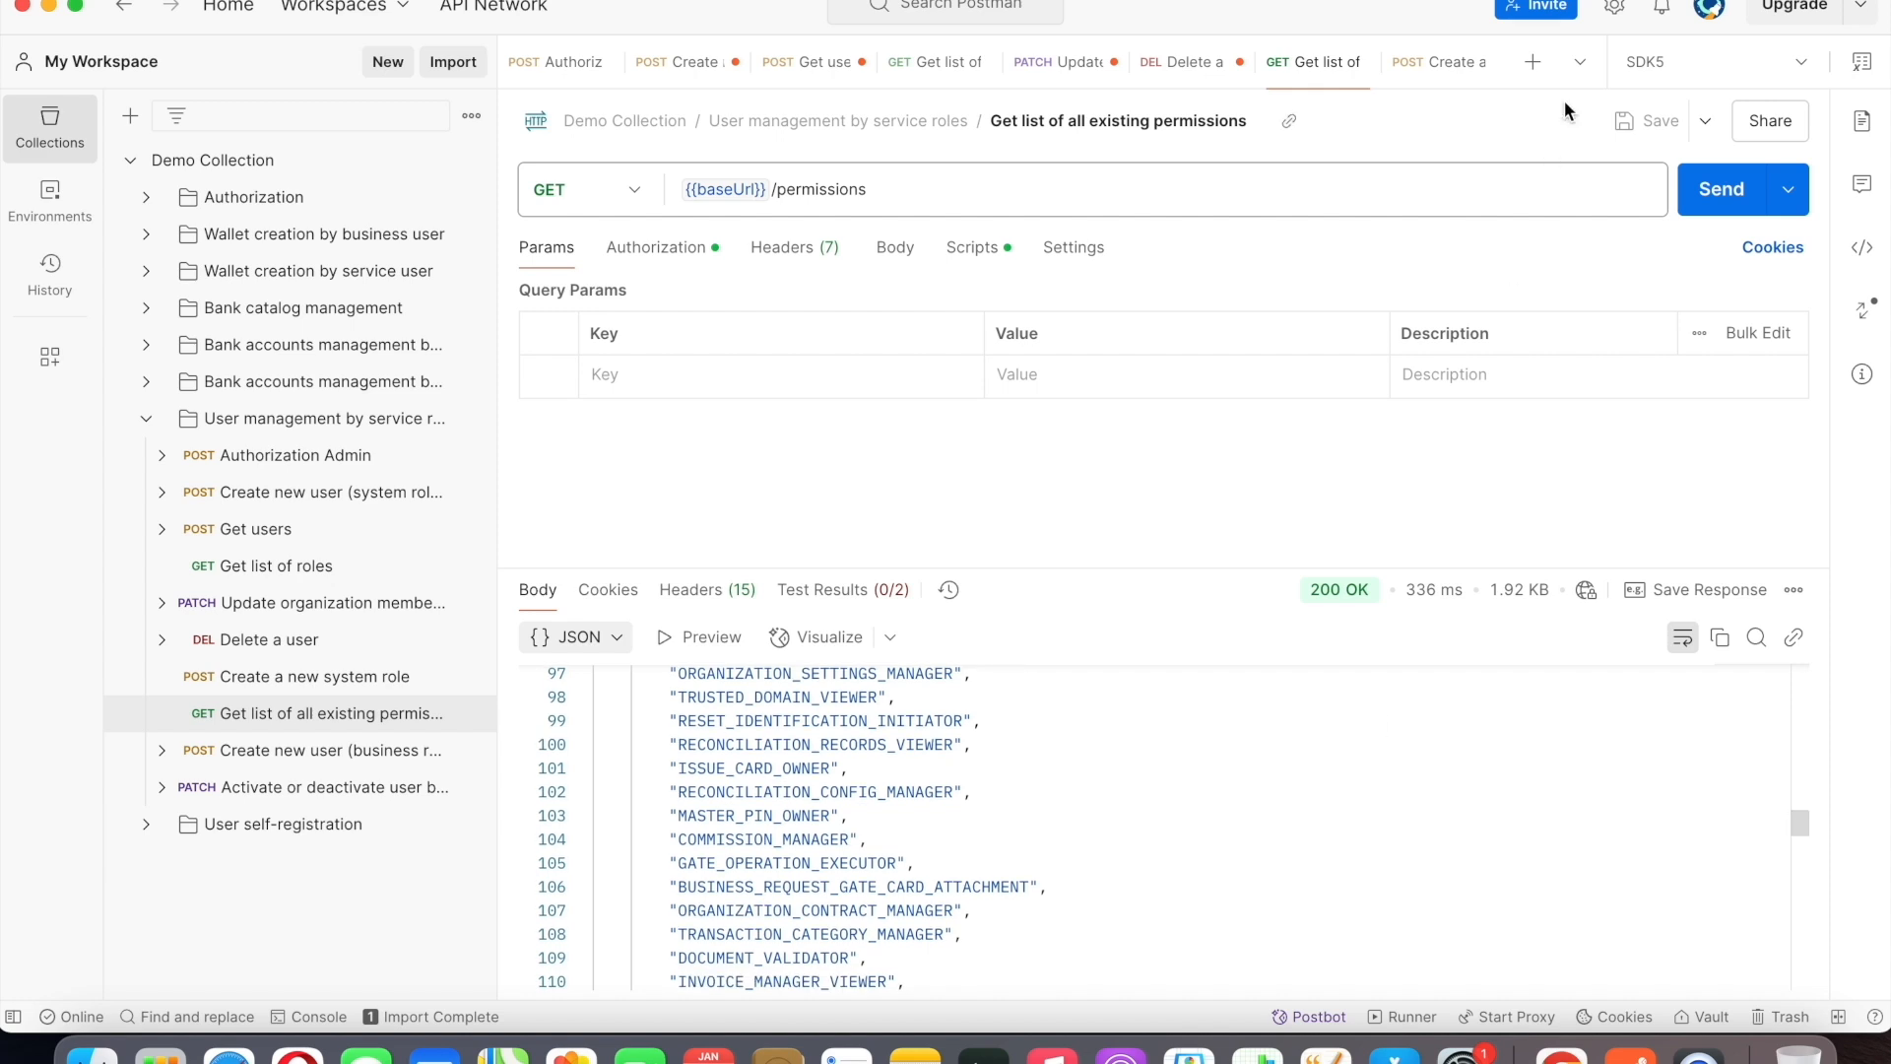
left_click(1430, 67)
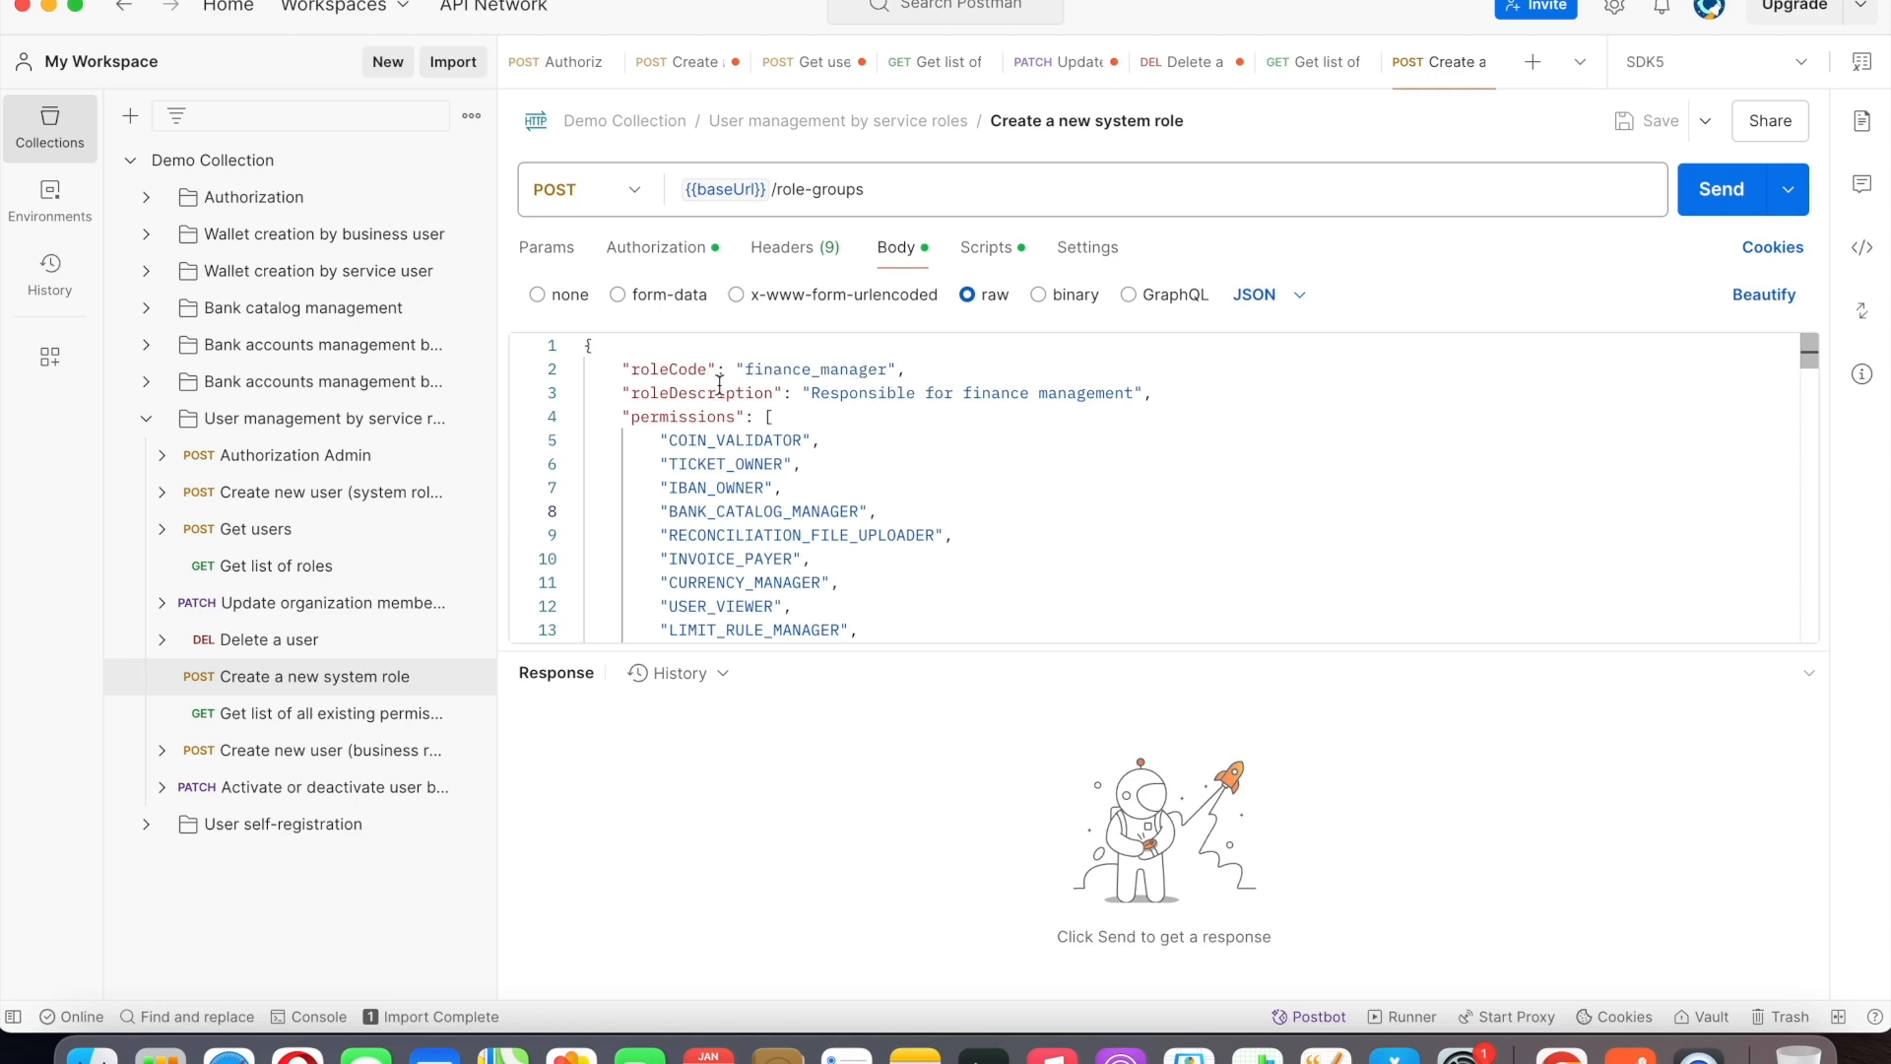
Check the permissions and supervising roles in the finance_manager request body and send the Create a new system role request.
scroll(697, 436, "down", 20)
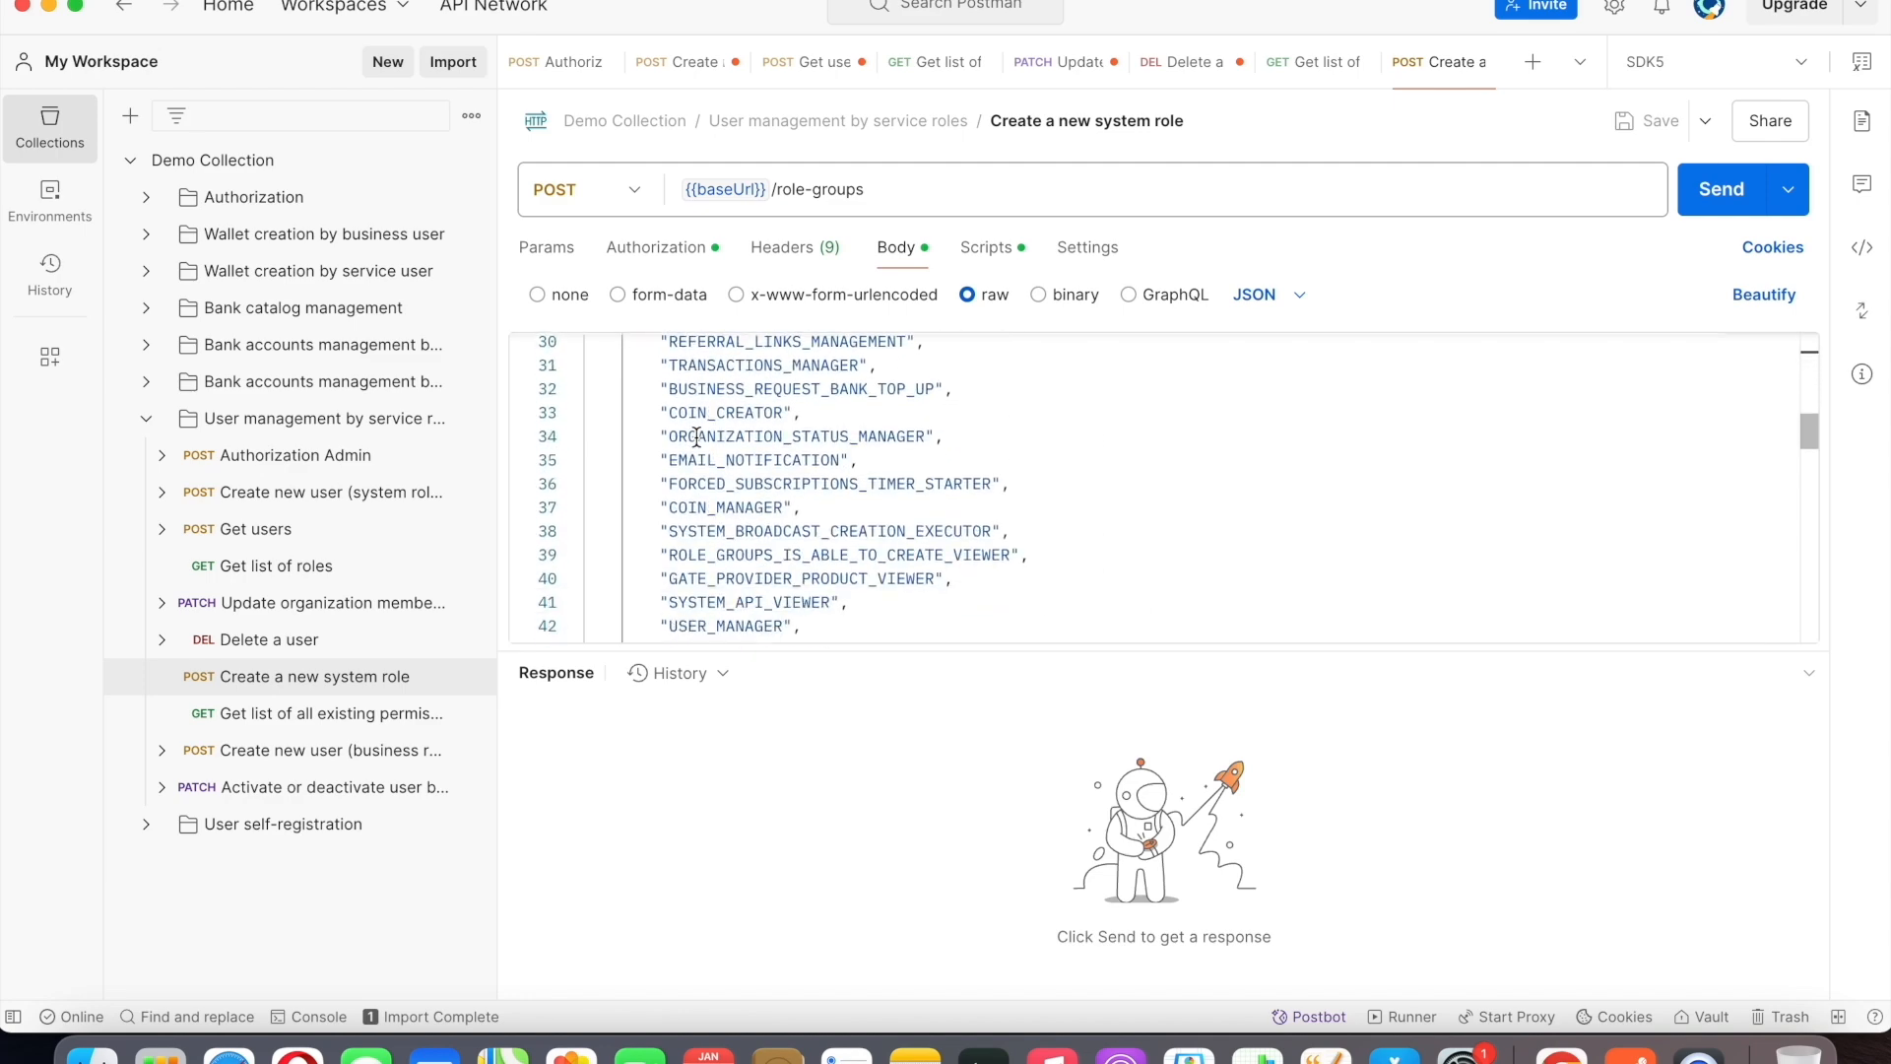
scroll(697, 437, "down", 10)
scroll(685, 413, "up", 5)
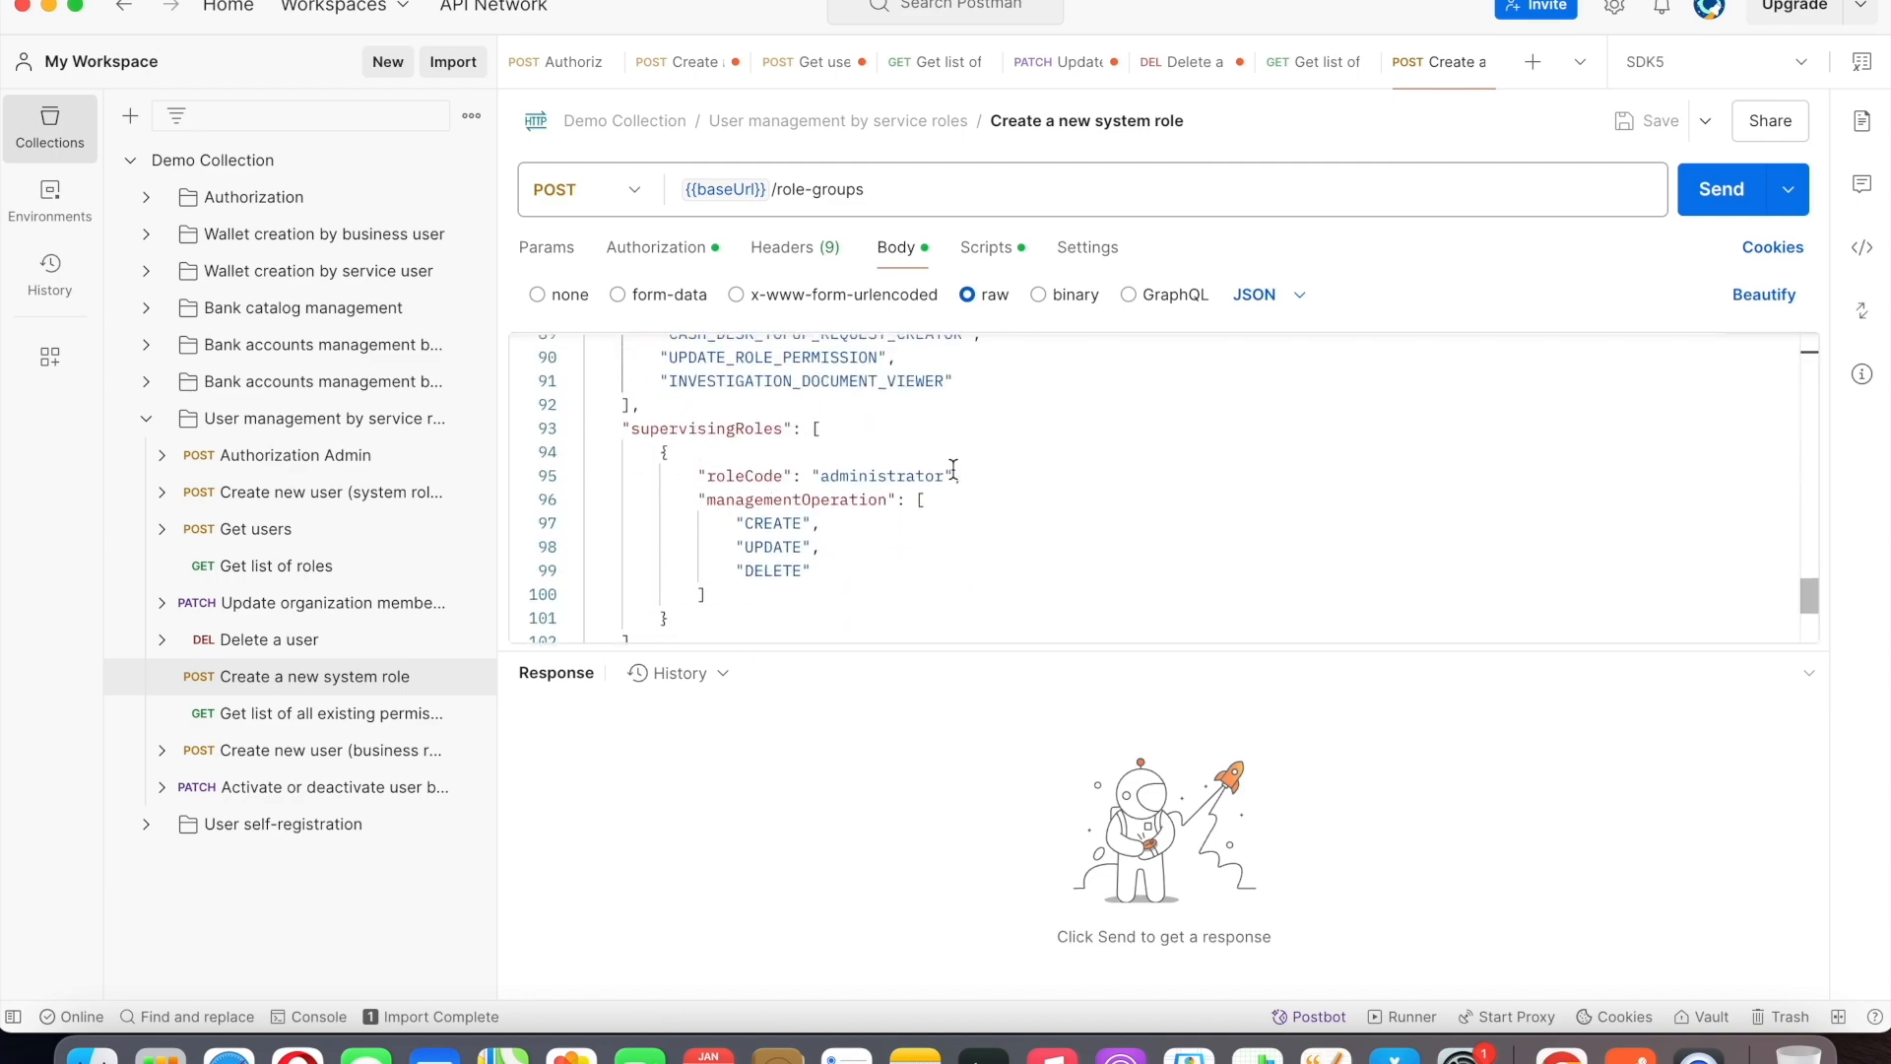
left_click(1720, 196)
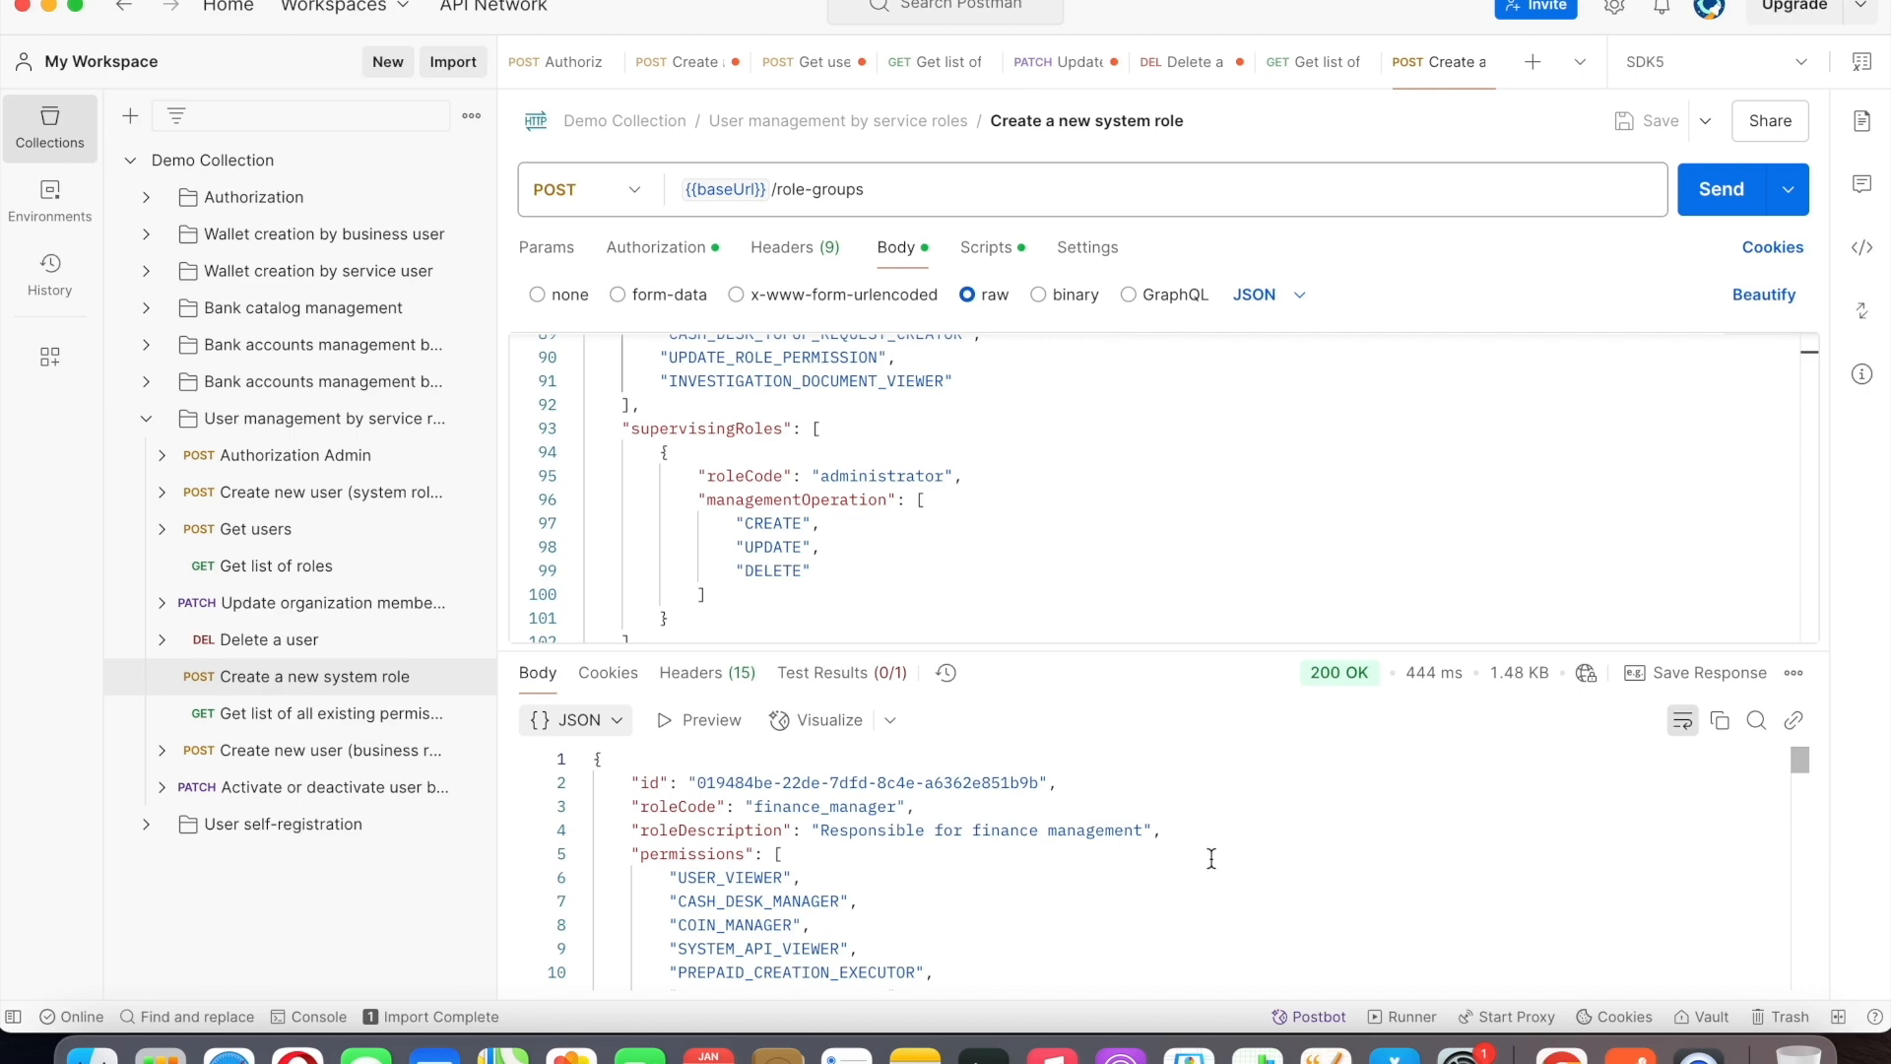
Review the new role's response, from its role code and permissions down to the manageable roles.
scroll(1202, 862, "down", 20)
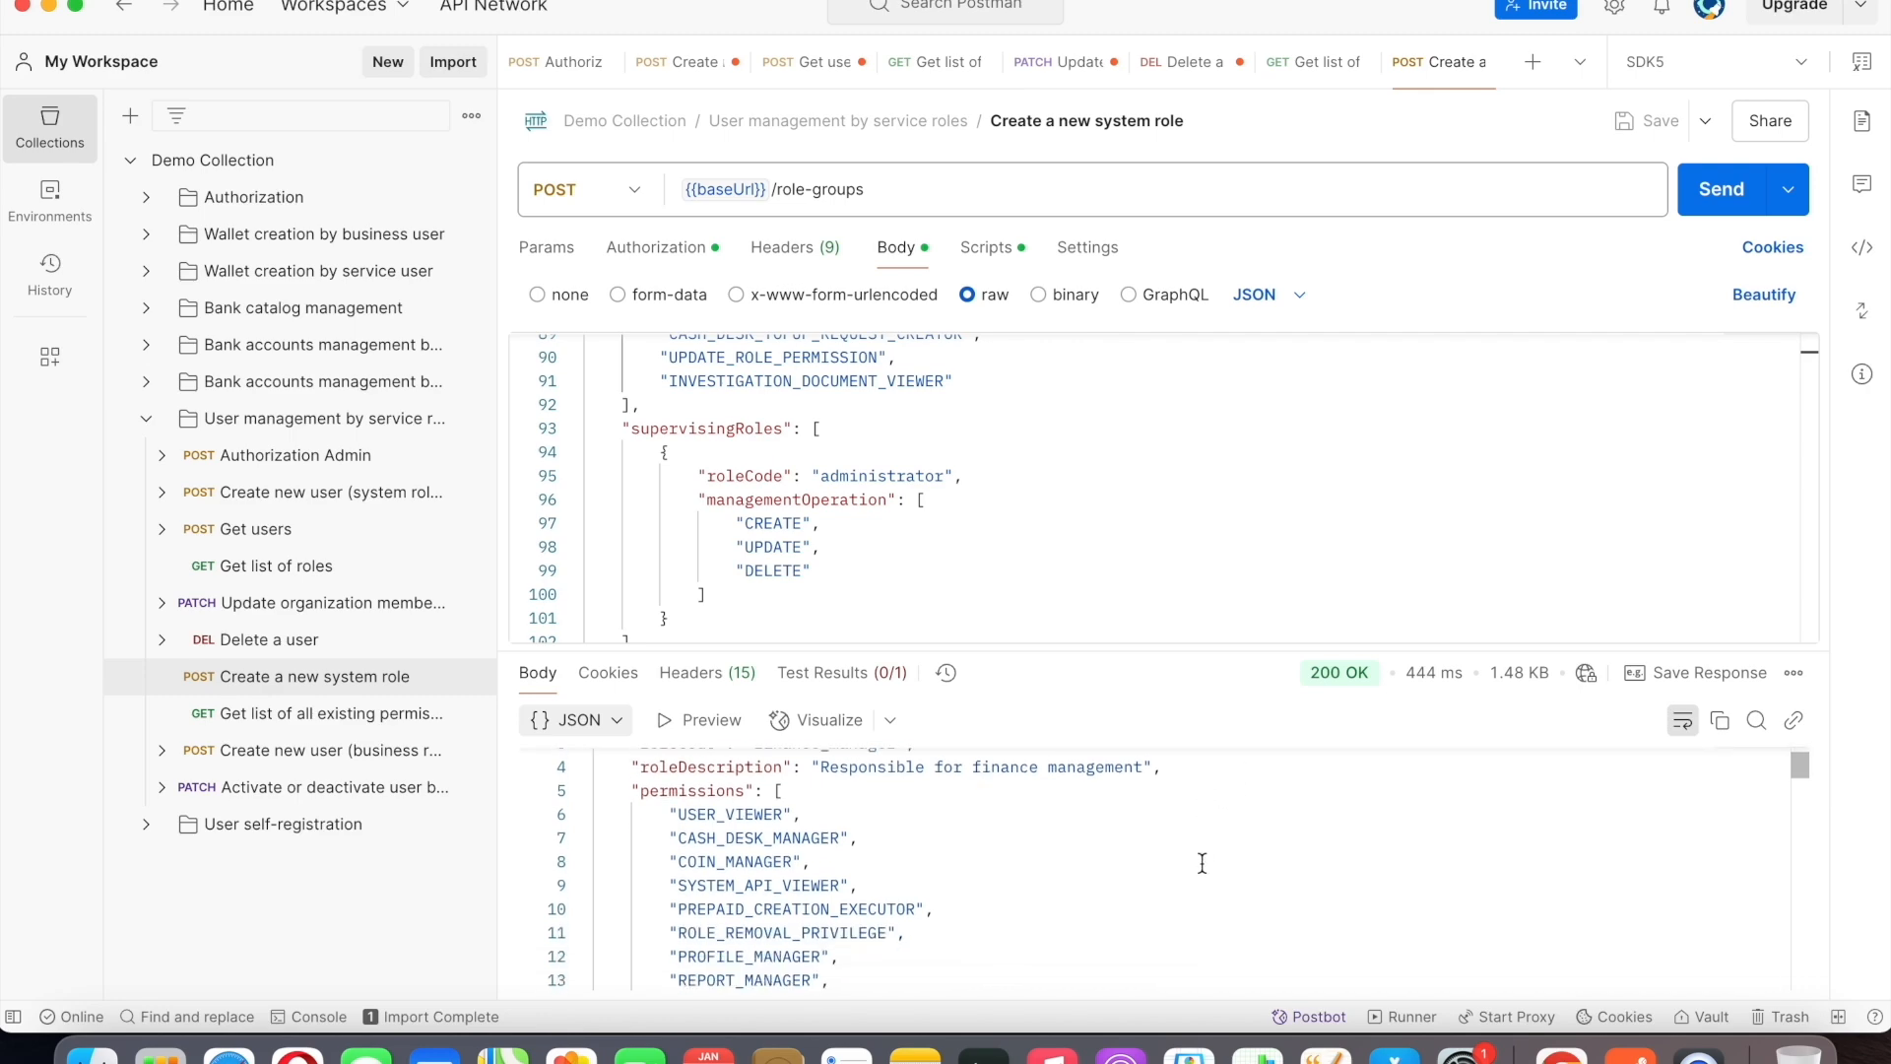
scroll(1201, 862, "down", 20)
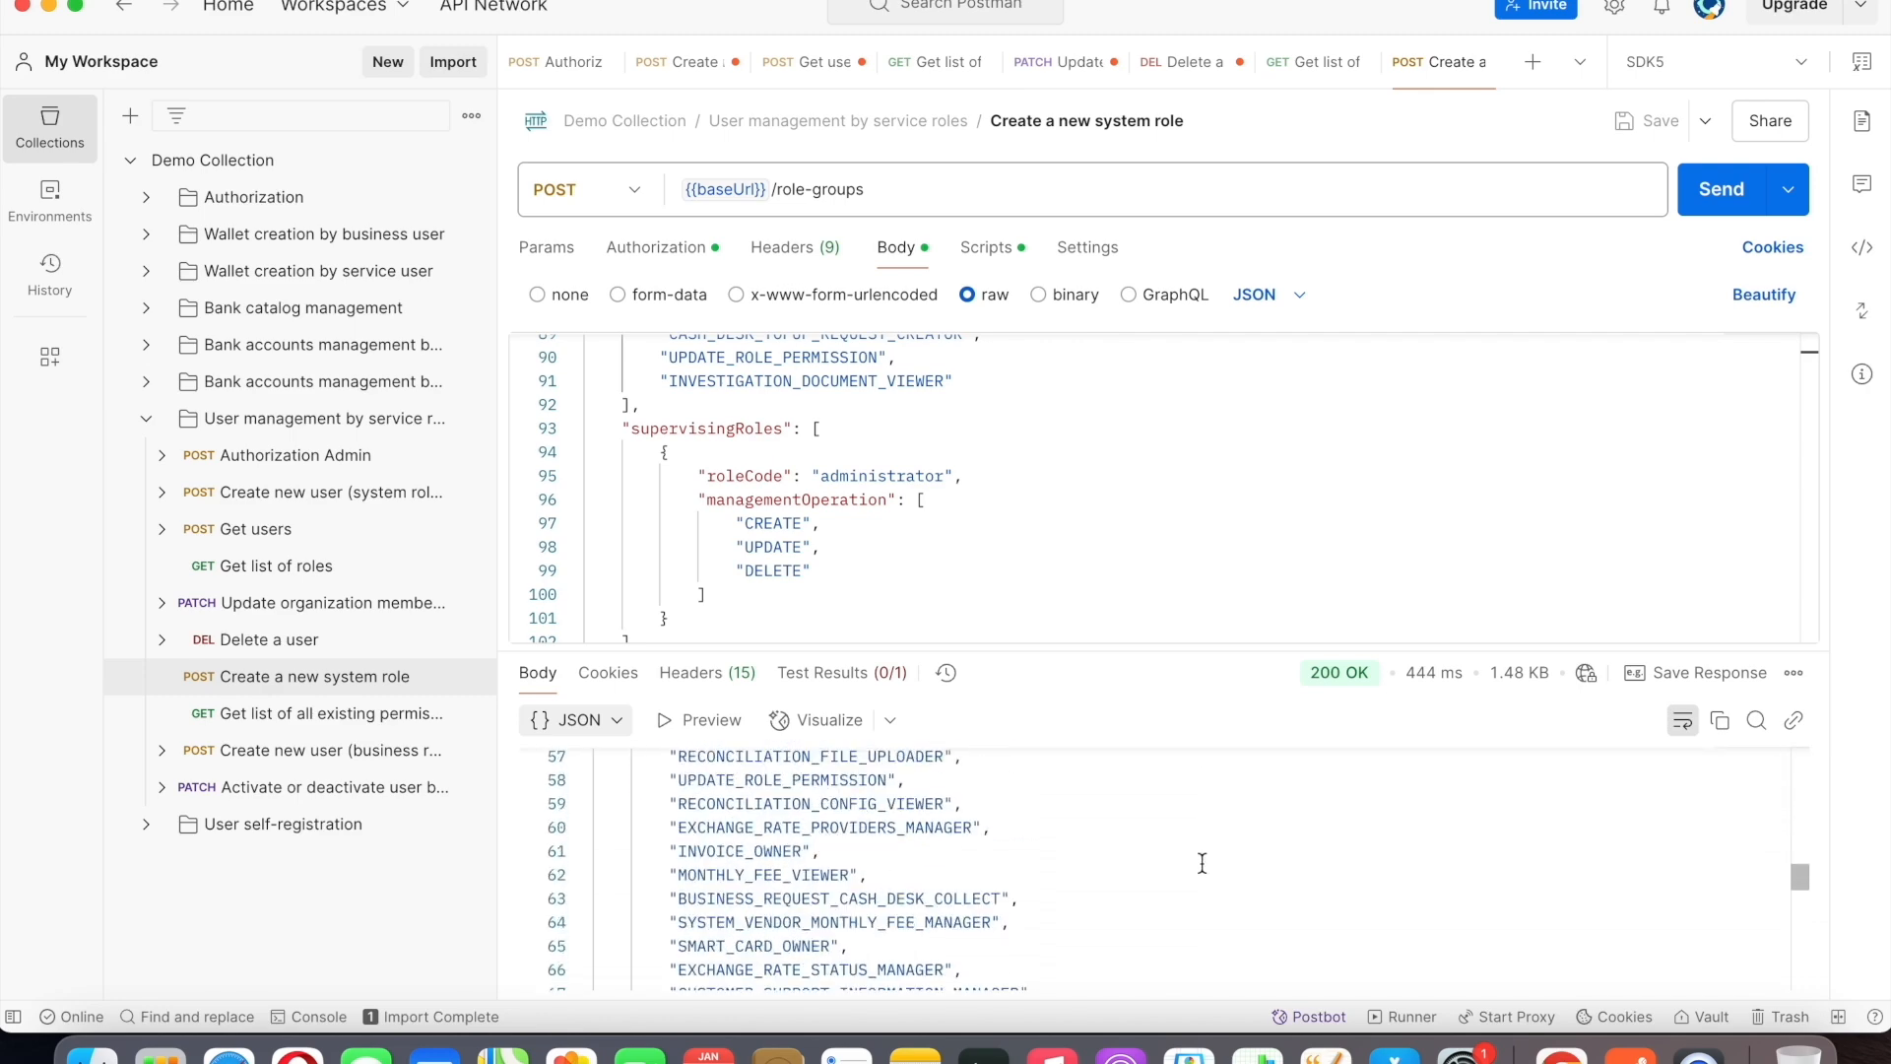
scroll(1201, 863, "up", 20)
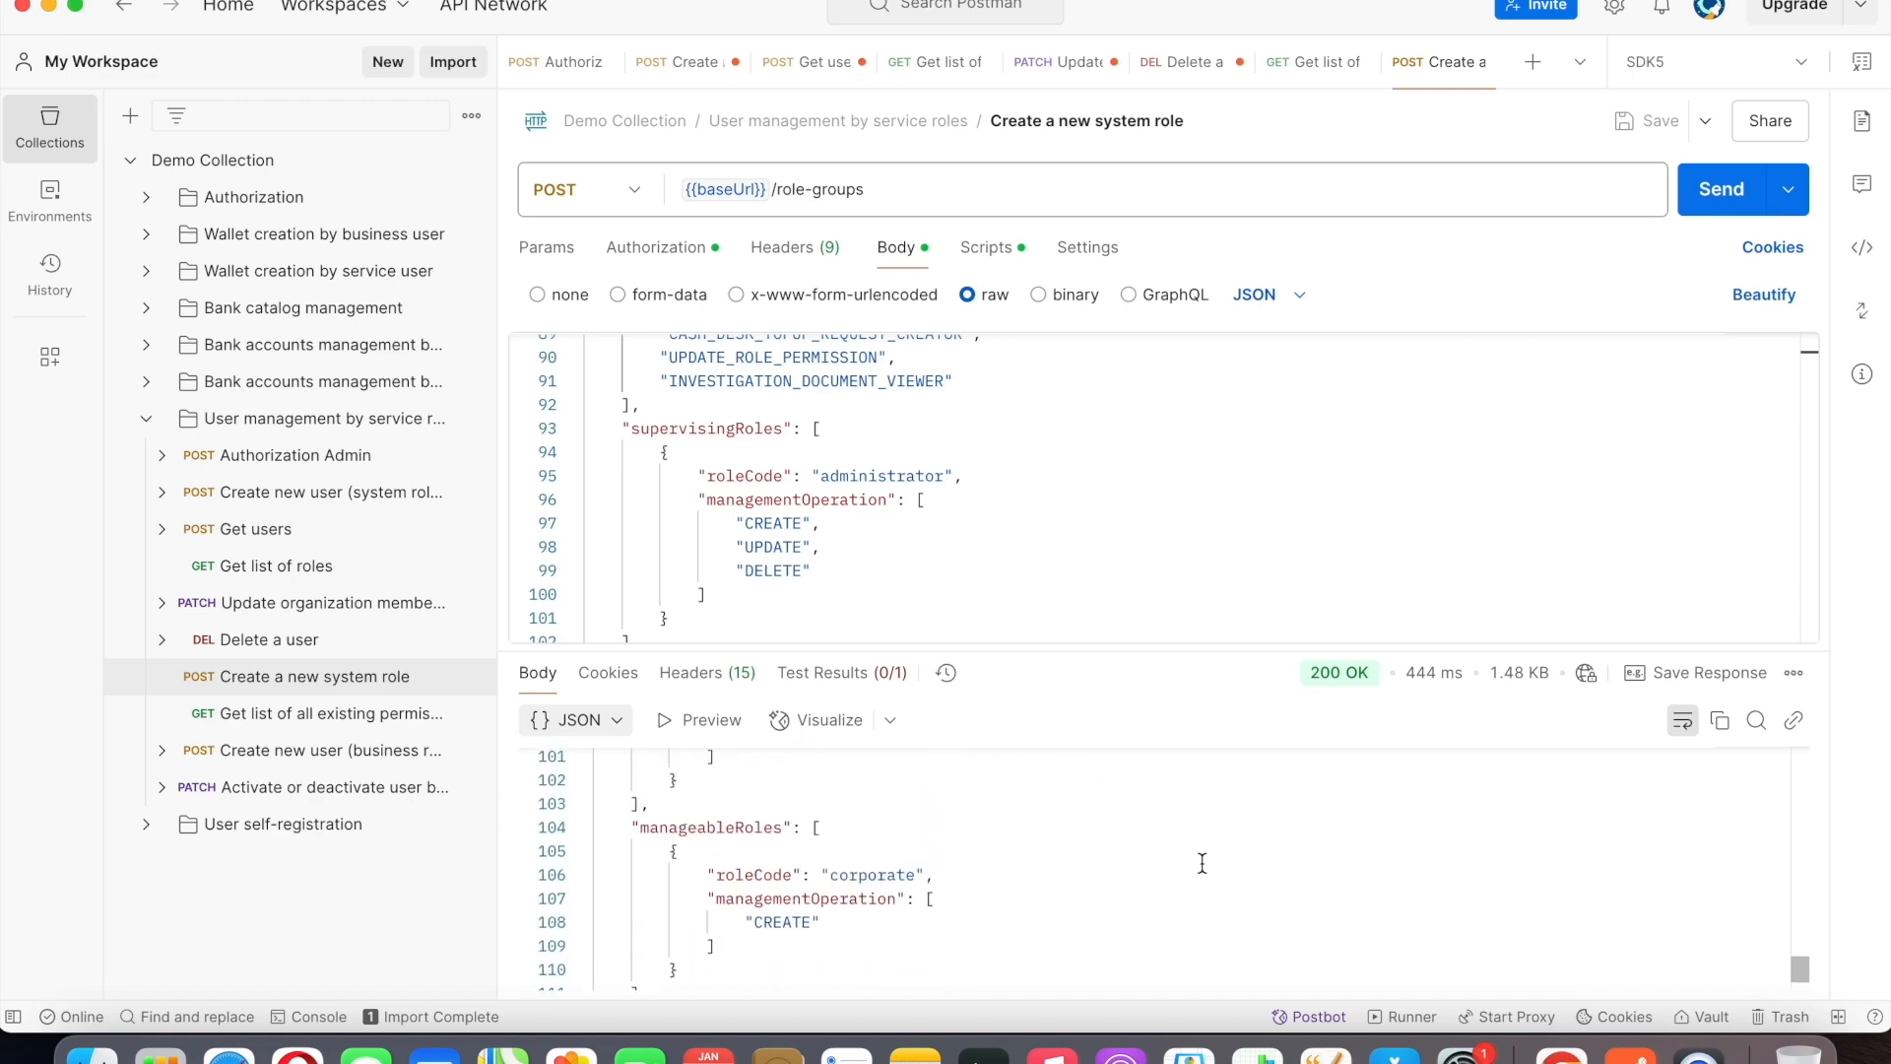
scroll(1152, 861, "up", 3)
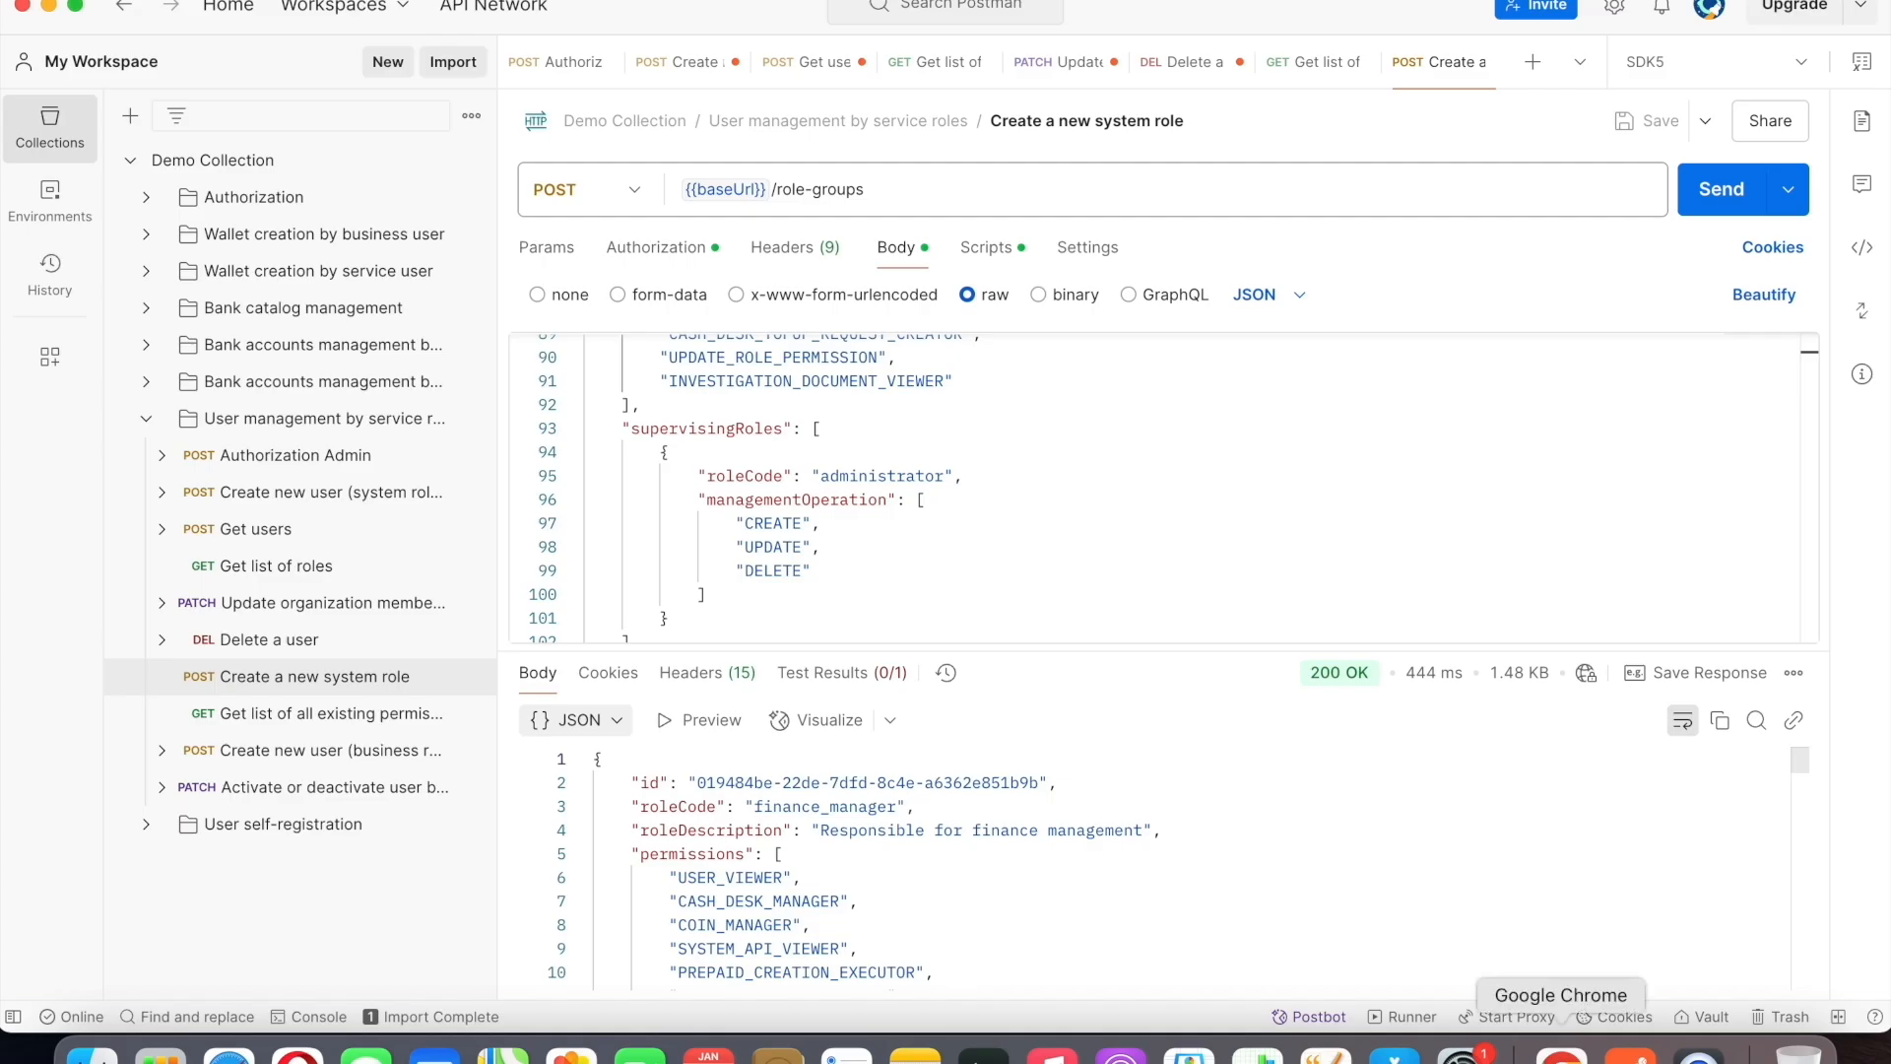
Switch to Chrome and collapse the GET /v1/permissions documentation.
left_click(1561, 1052)
scroll(1603, 645, "up", 1)
scroll(1603, 635, "up", 4)
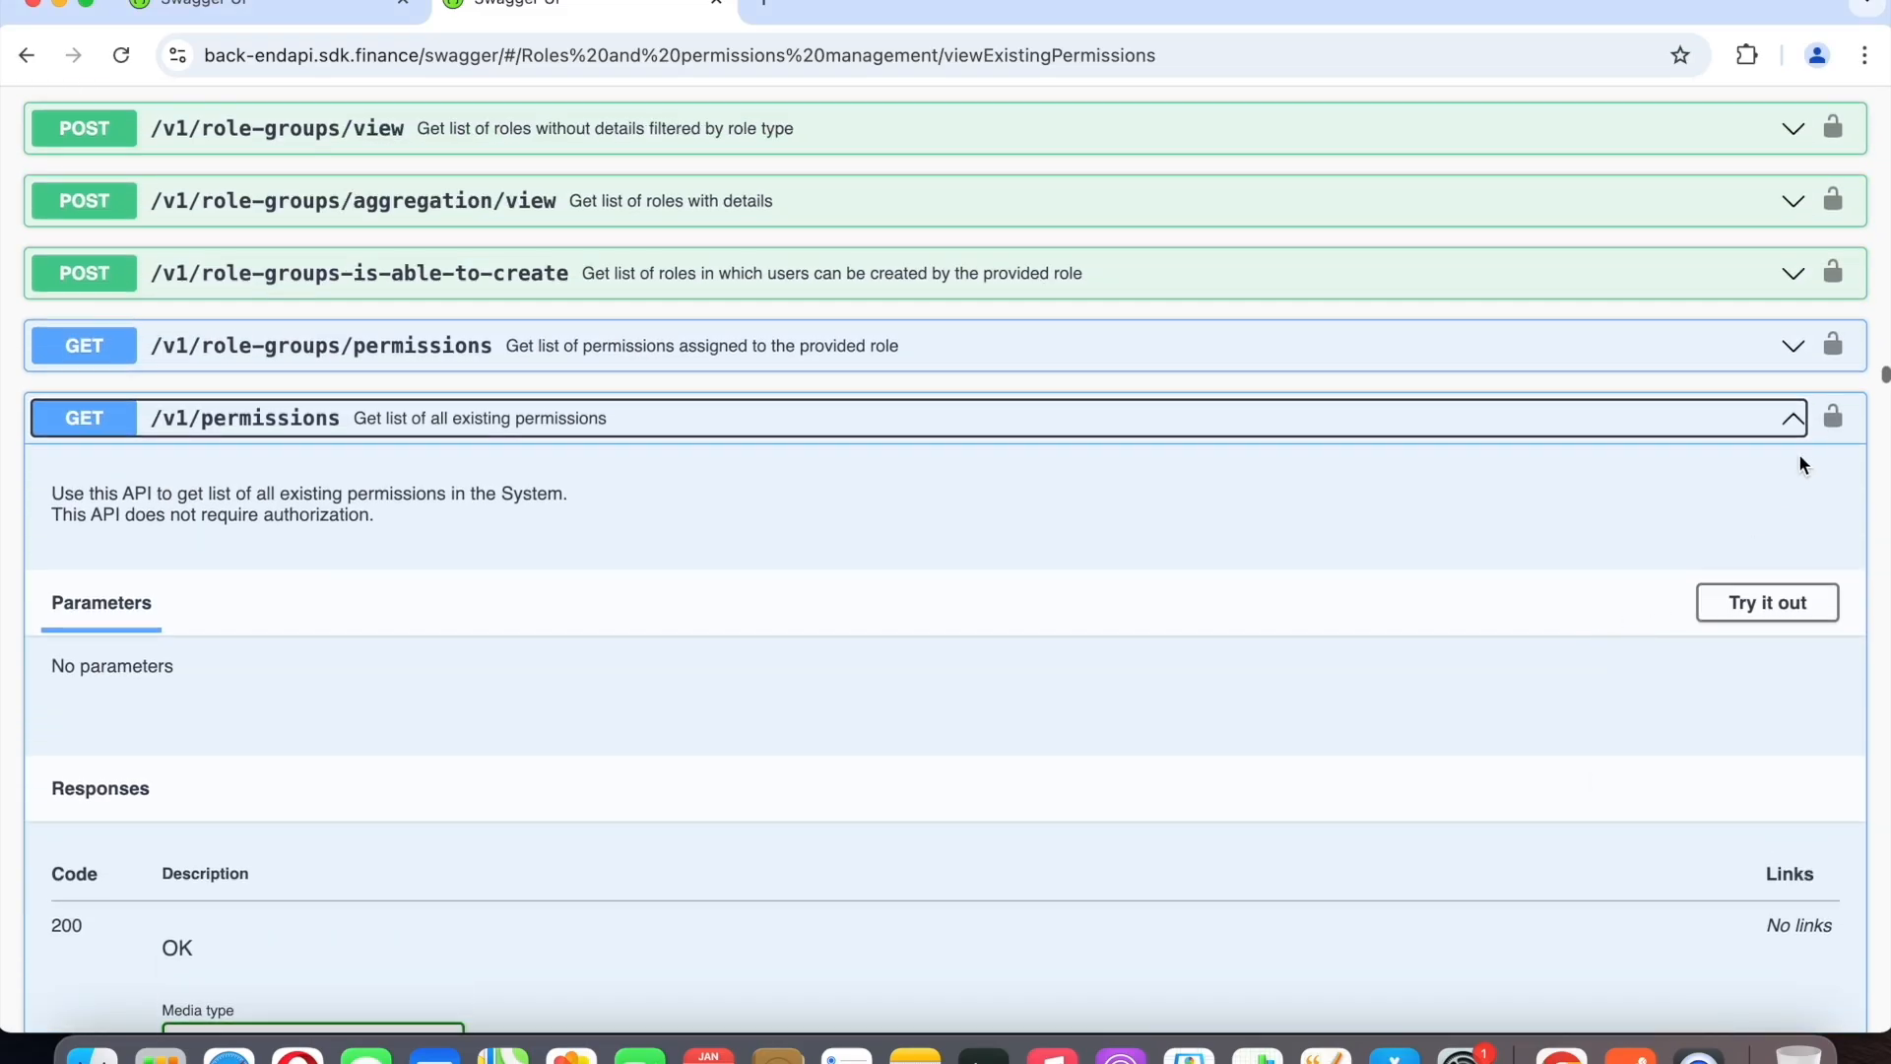
left_click(1796, 422)
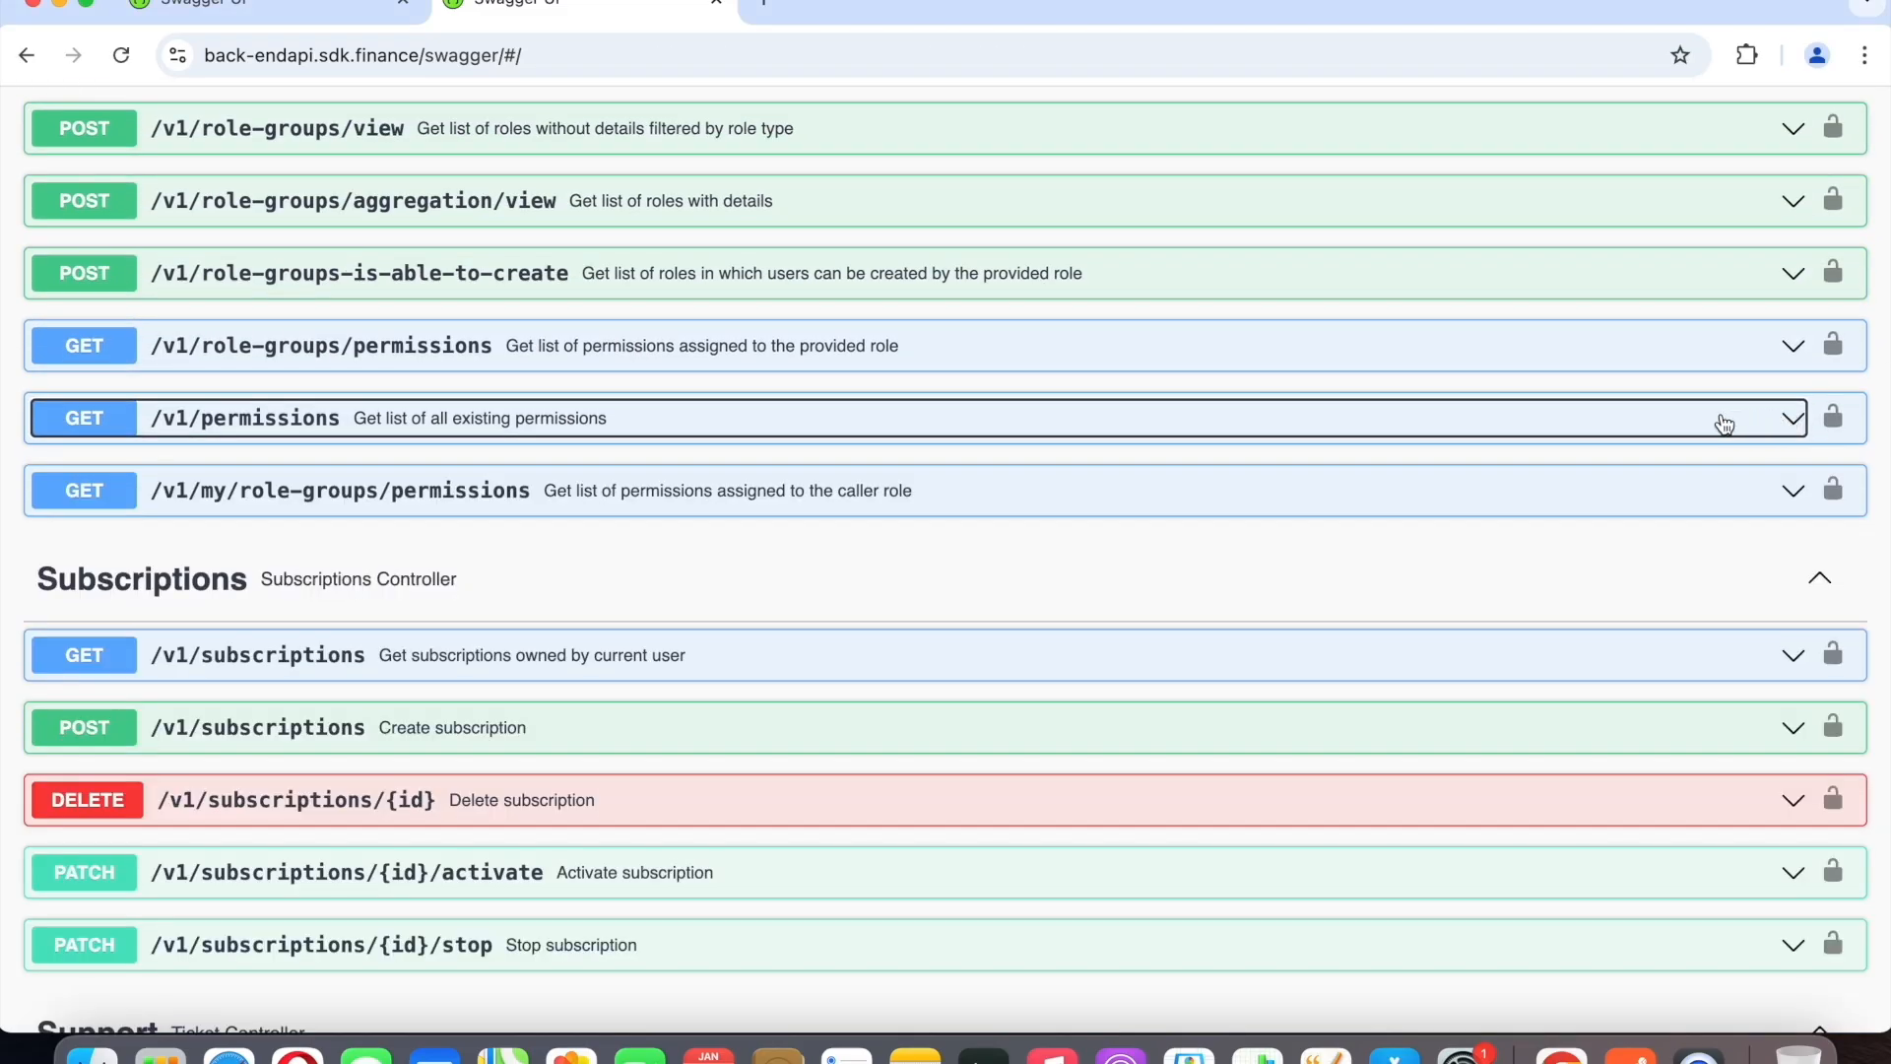
Expand PATCH /v1/role-groups/{roleCode}, review its description and request body example, and collapse it again.
scroll(1722, 423, "up", 1)
scroll(1724, 423, "up", 2)
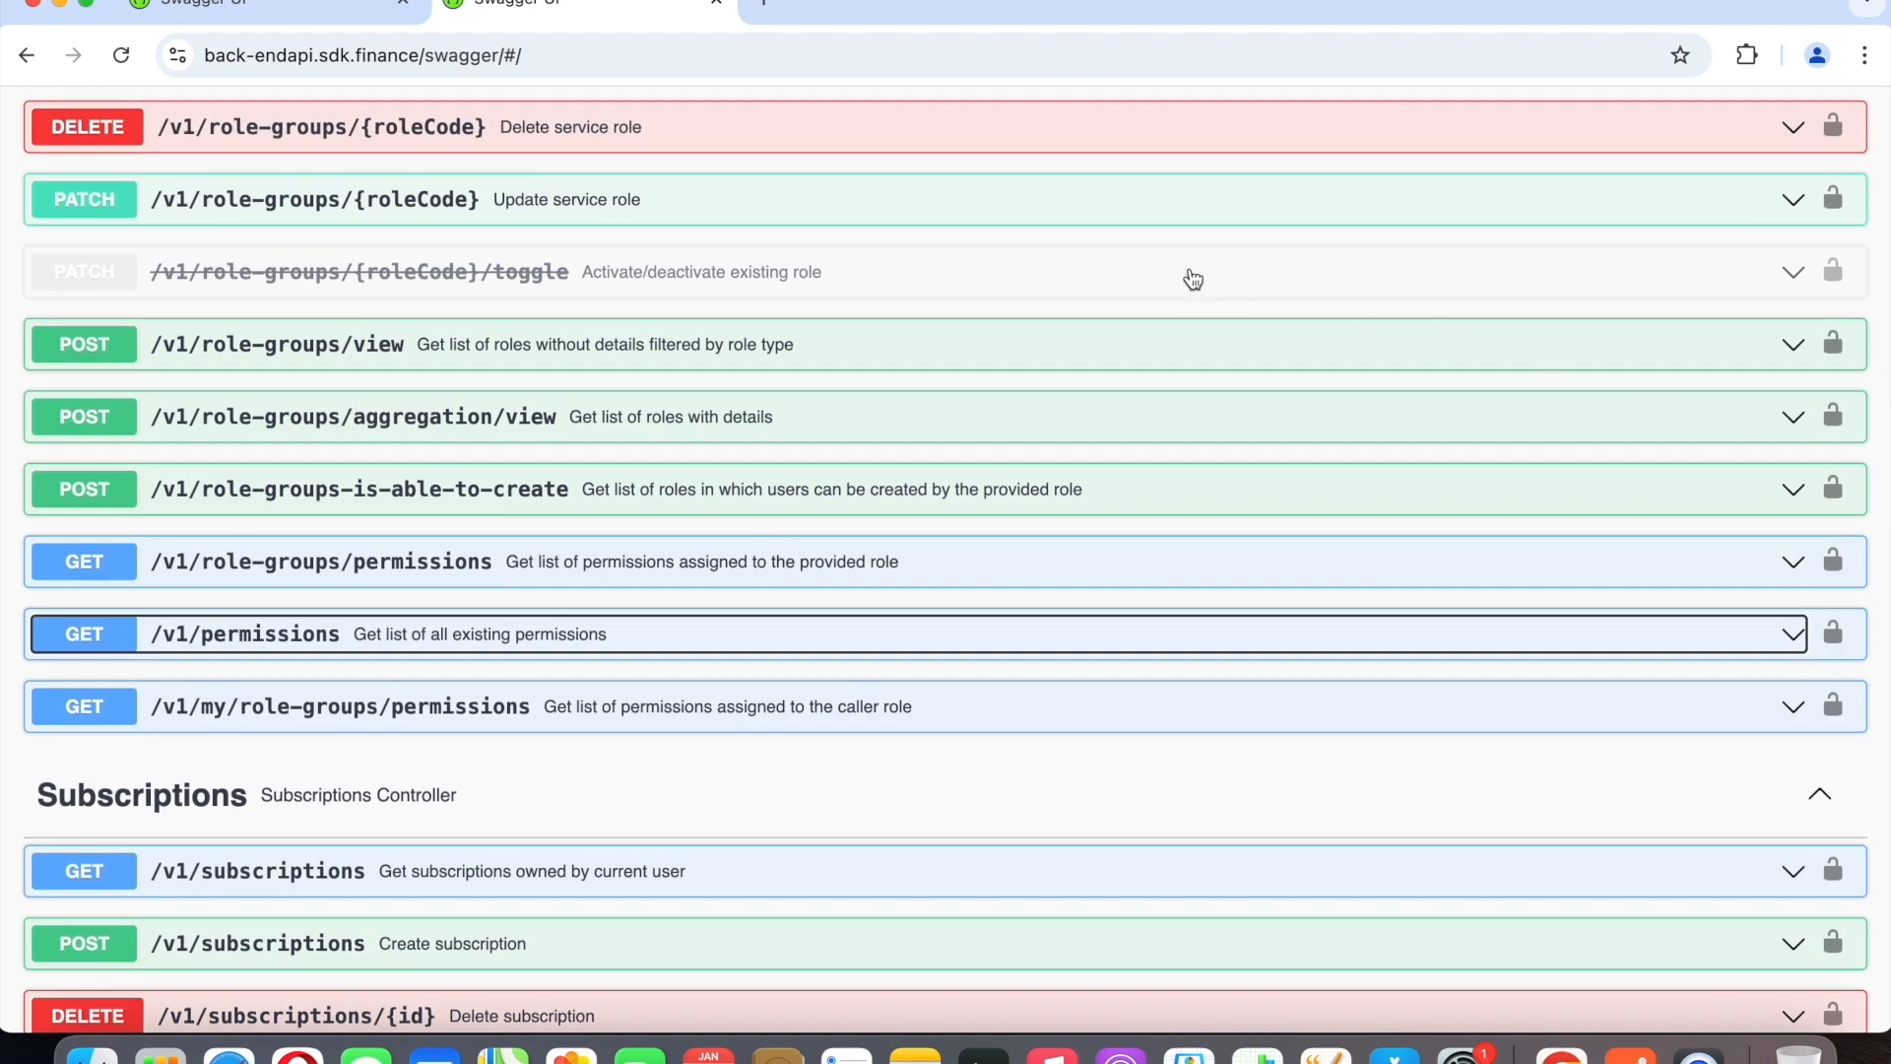
scroll(1193, 279, "up", 1)
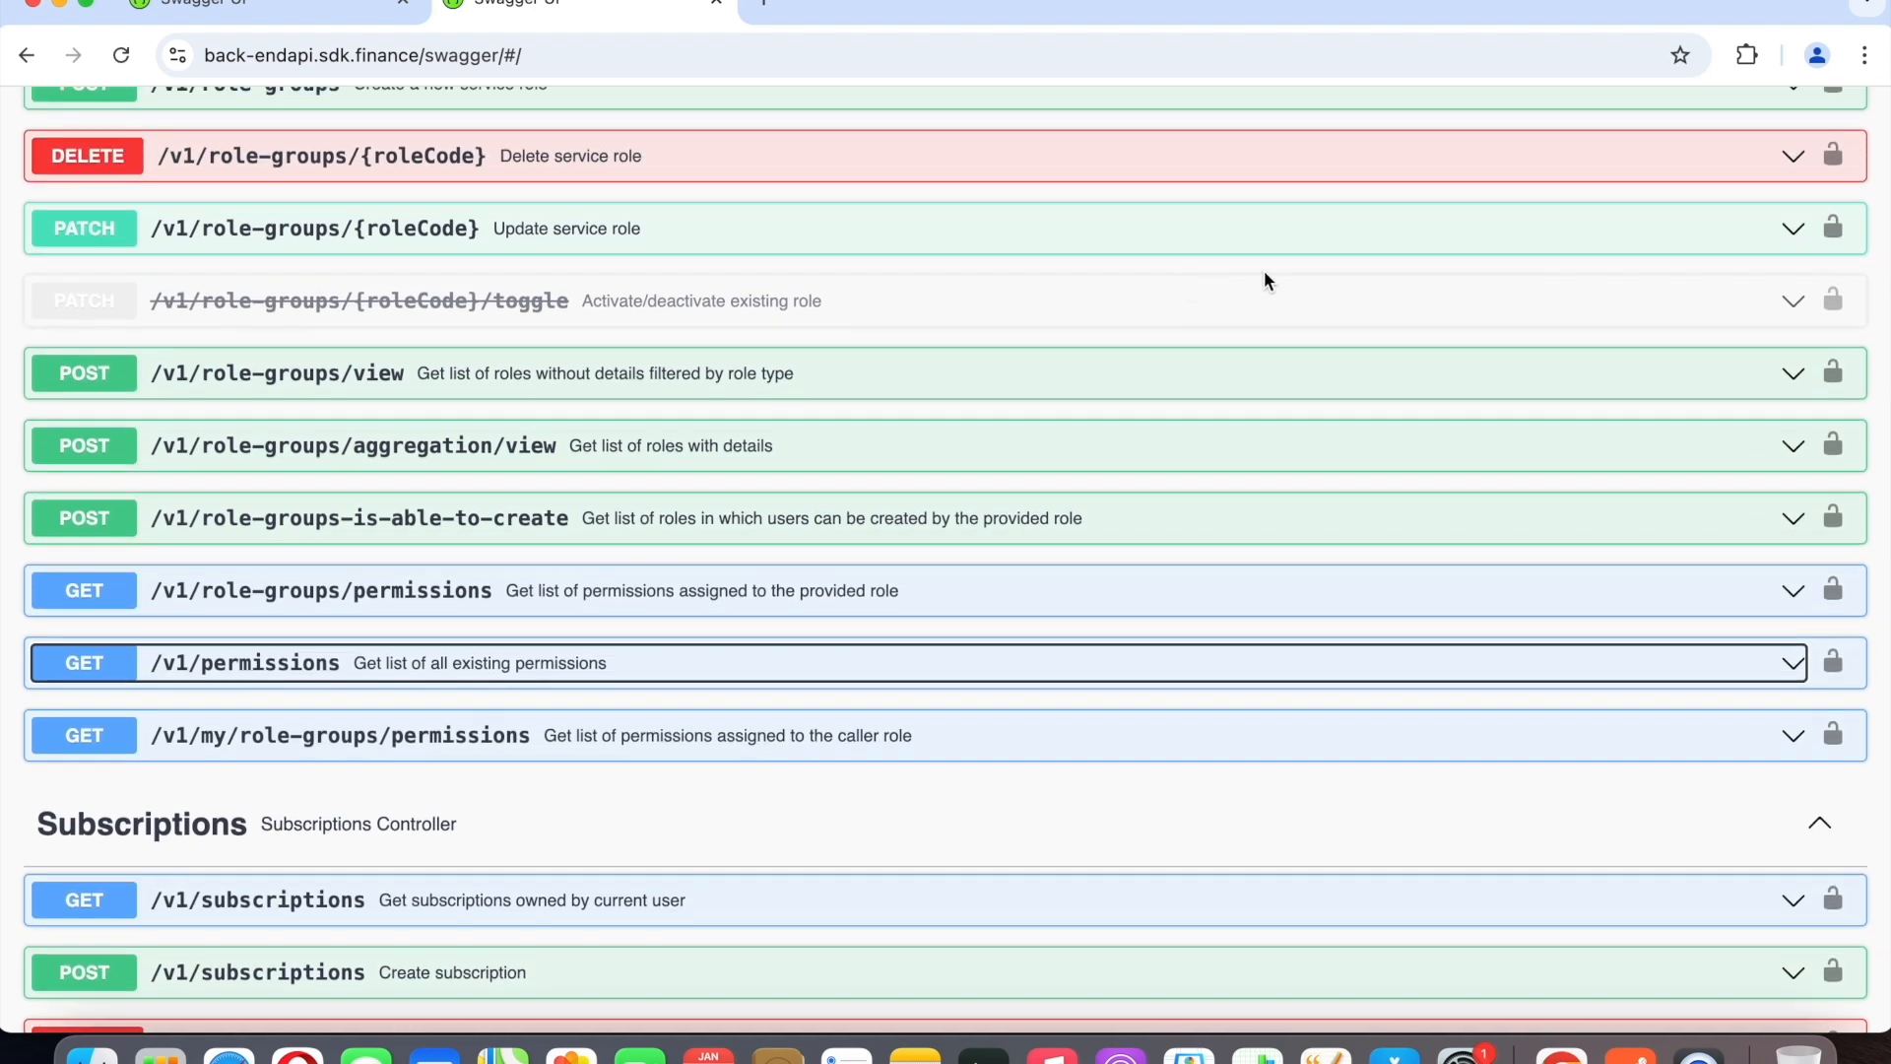
left_click(1793, 234)
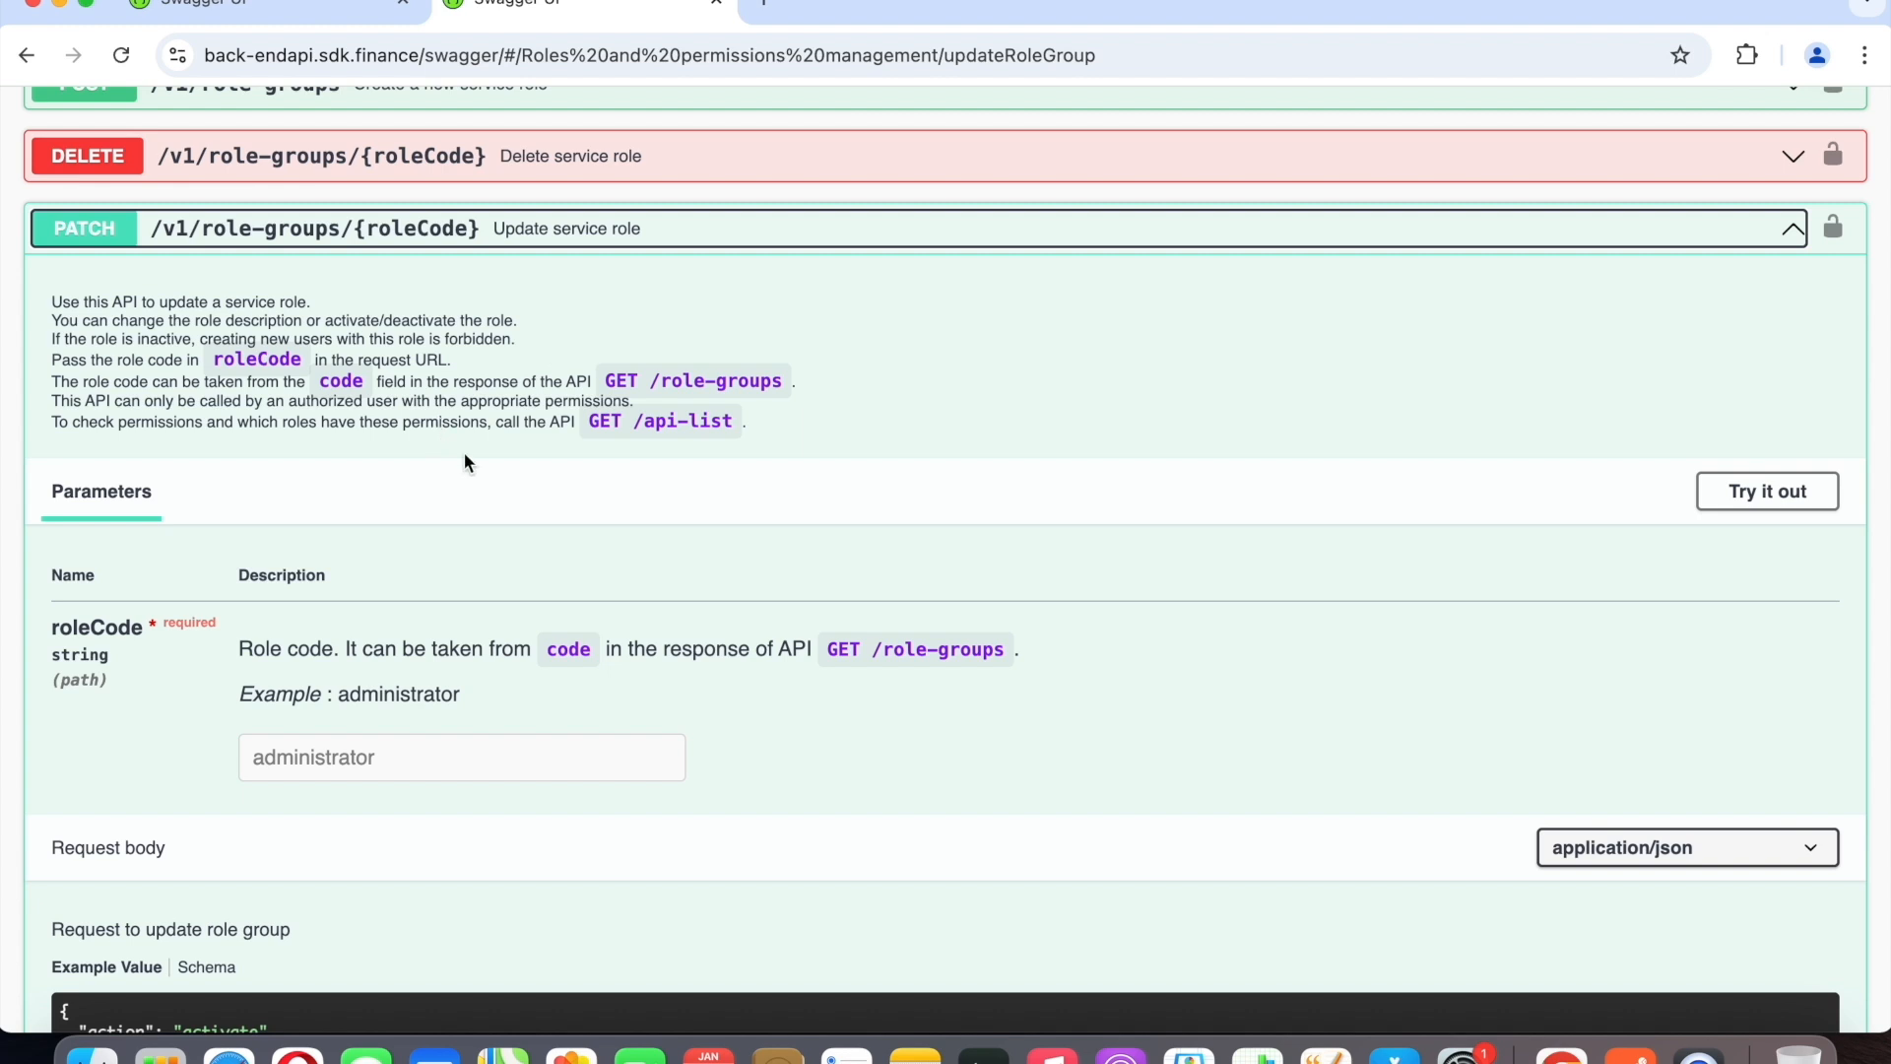
scroll(498, 492, "down", 2)
scroll(499, 492, "up", 2)
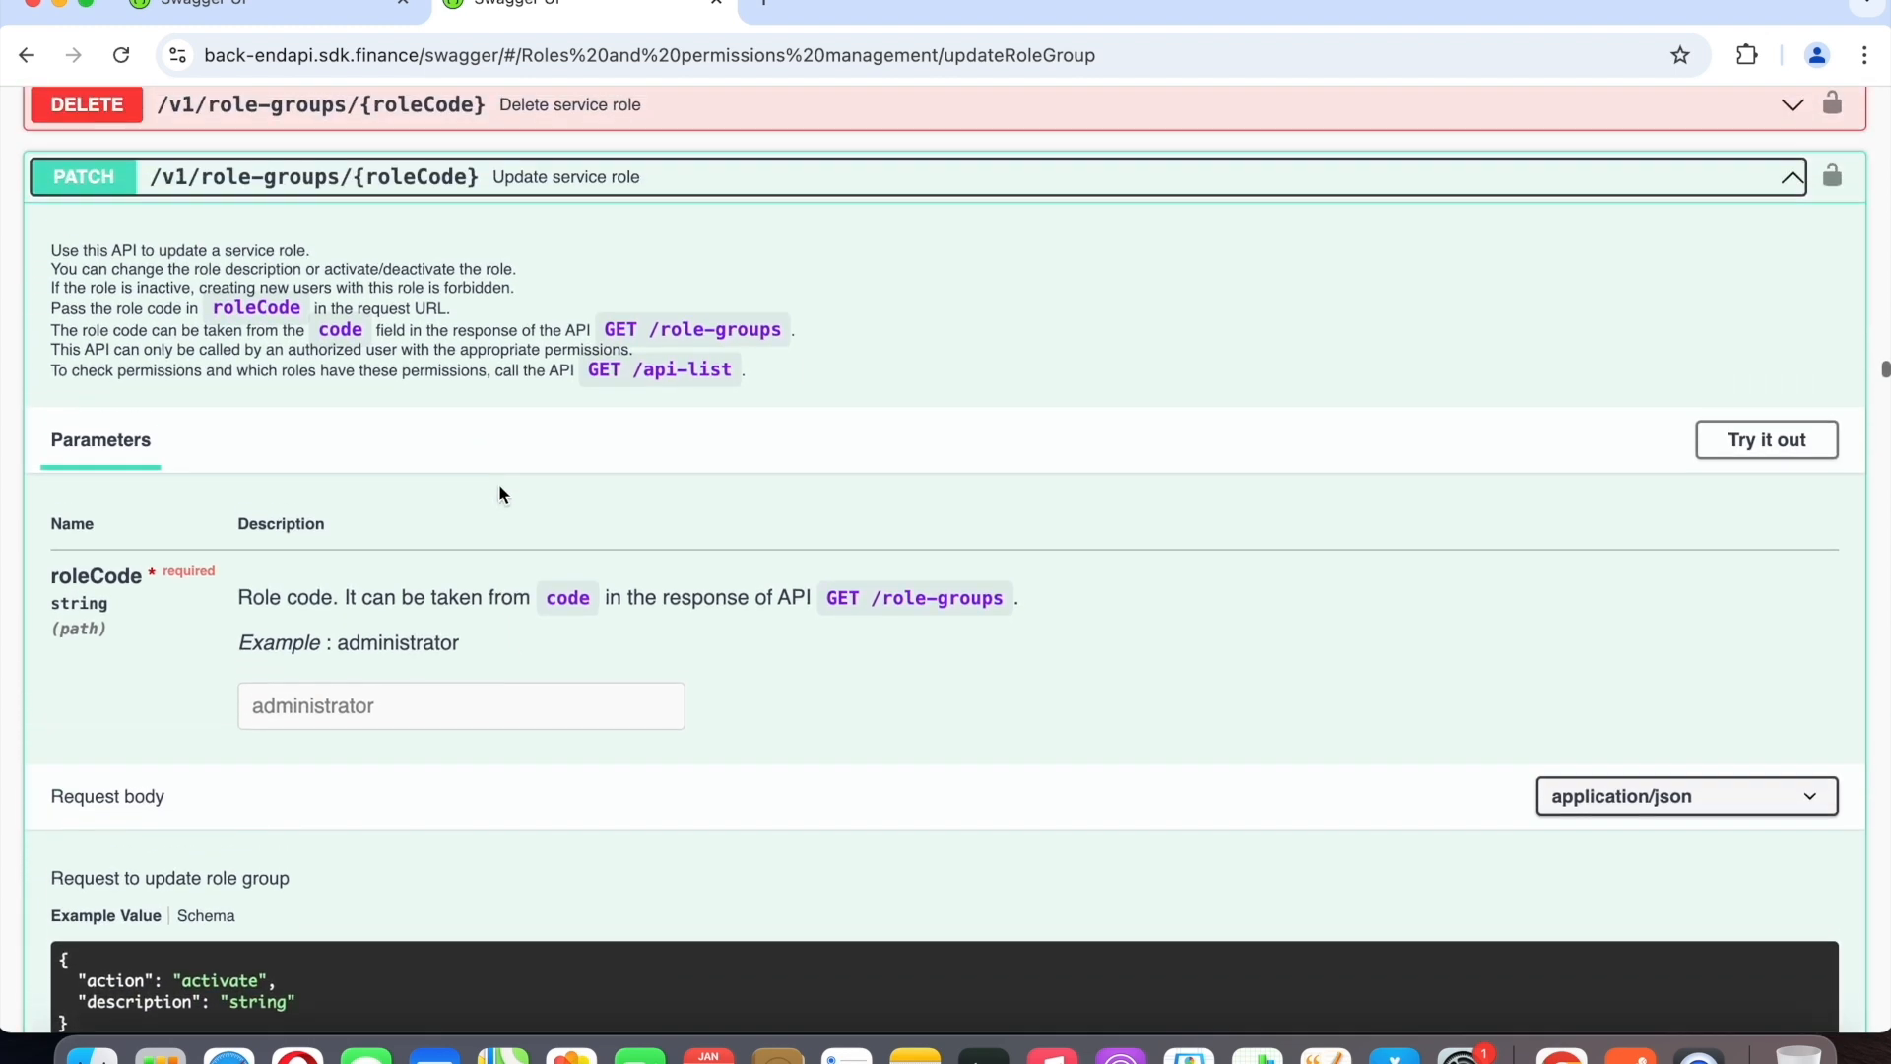
scroll(498, 482, "up", 1)
left_click(1792, 262)
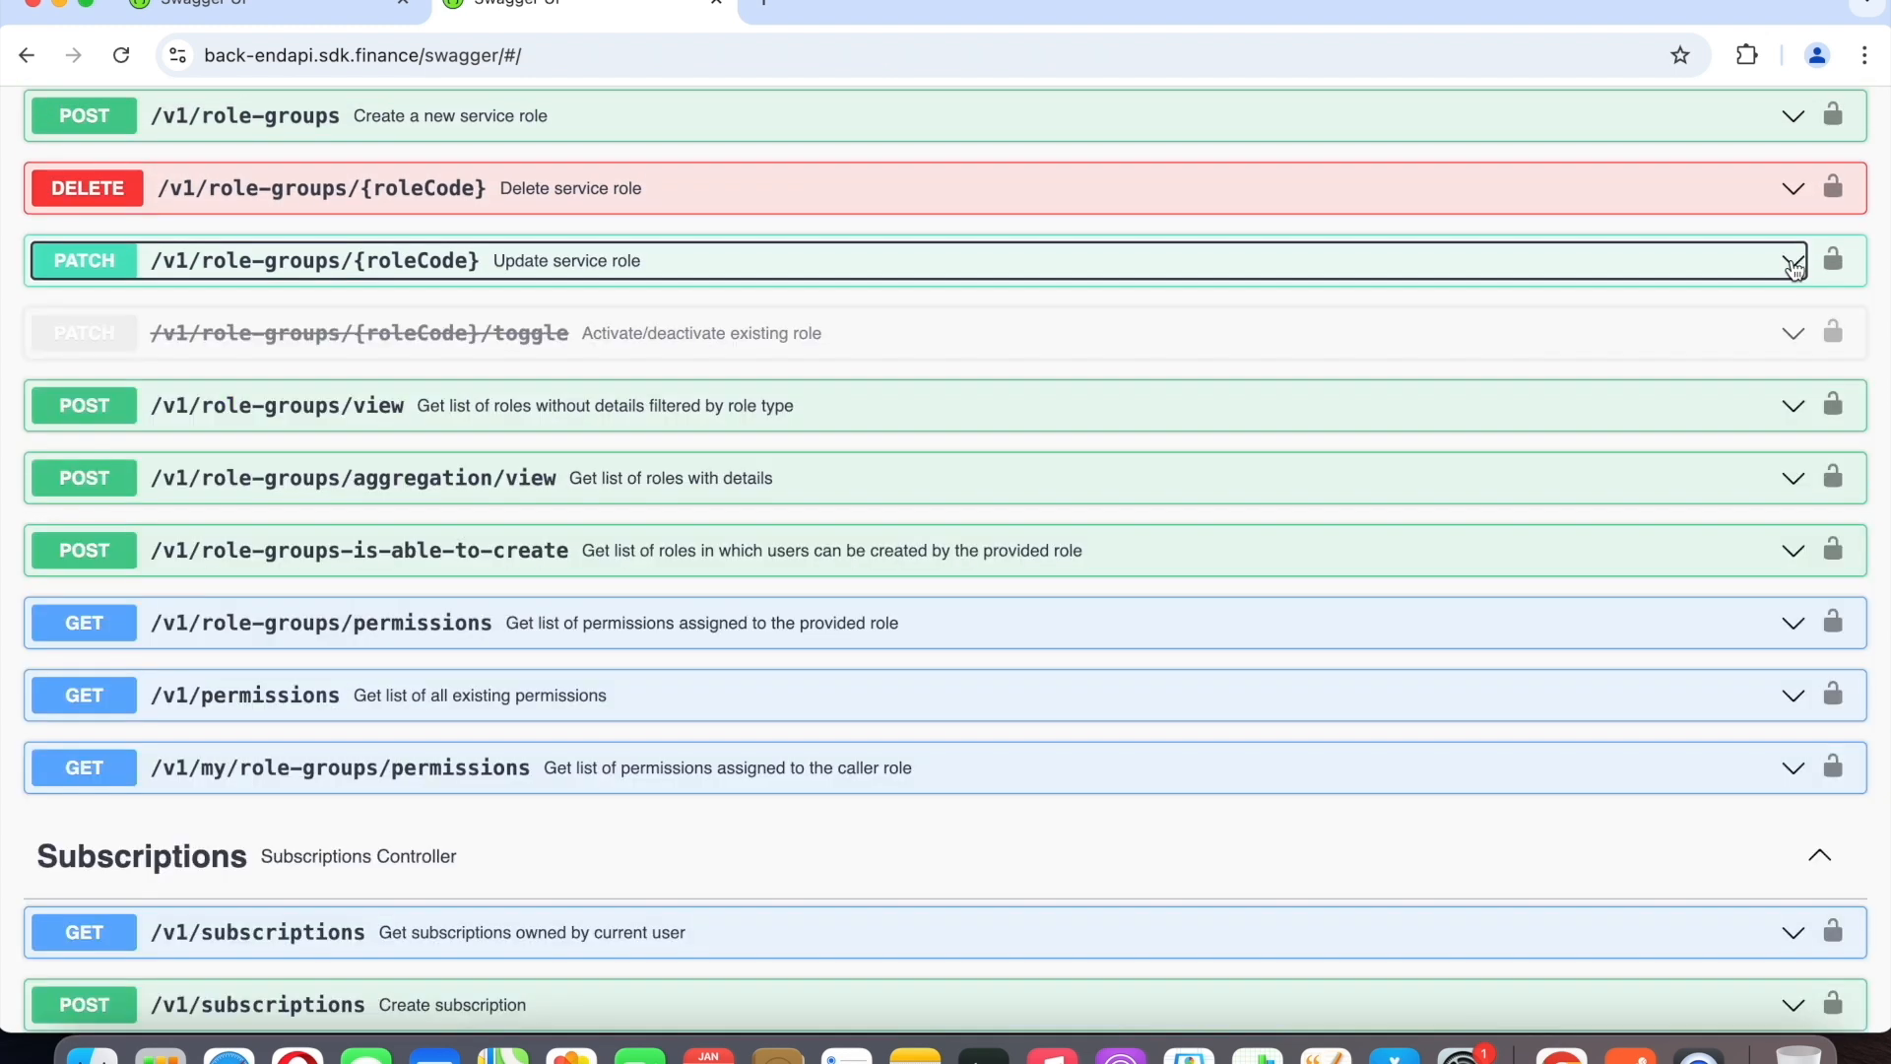
Expand DELETE /v1/role-groups/{roleCode}, read how a service role is deleted, and collapse it again.
scroll(1793, 271, "up", 2)
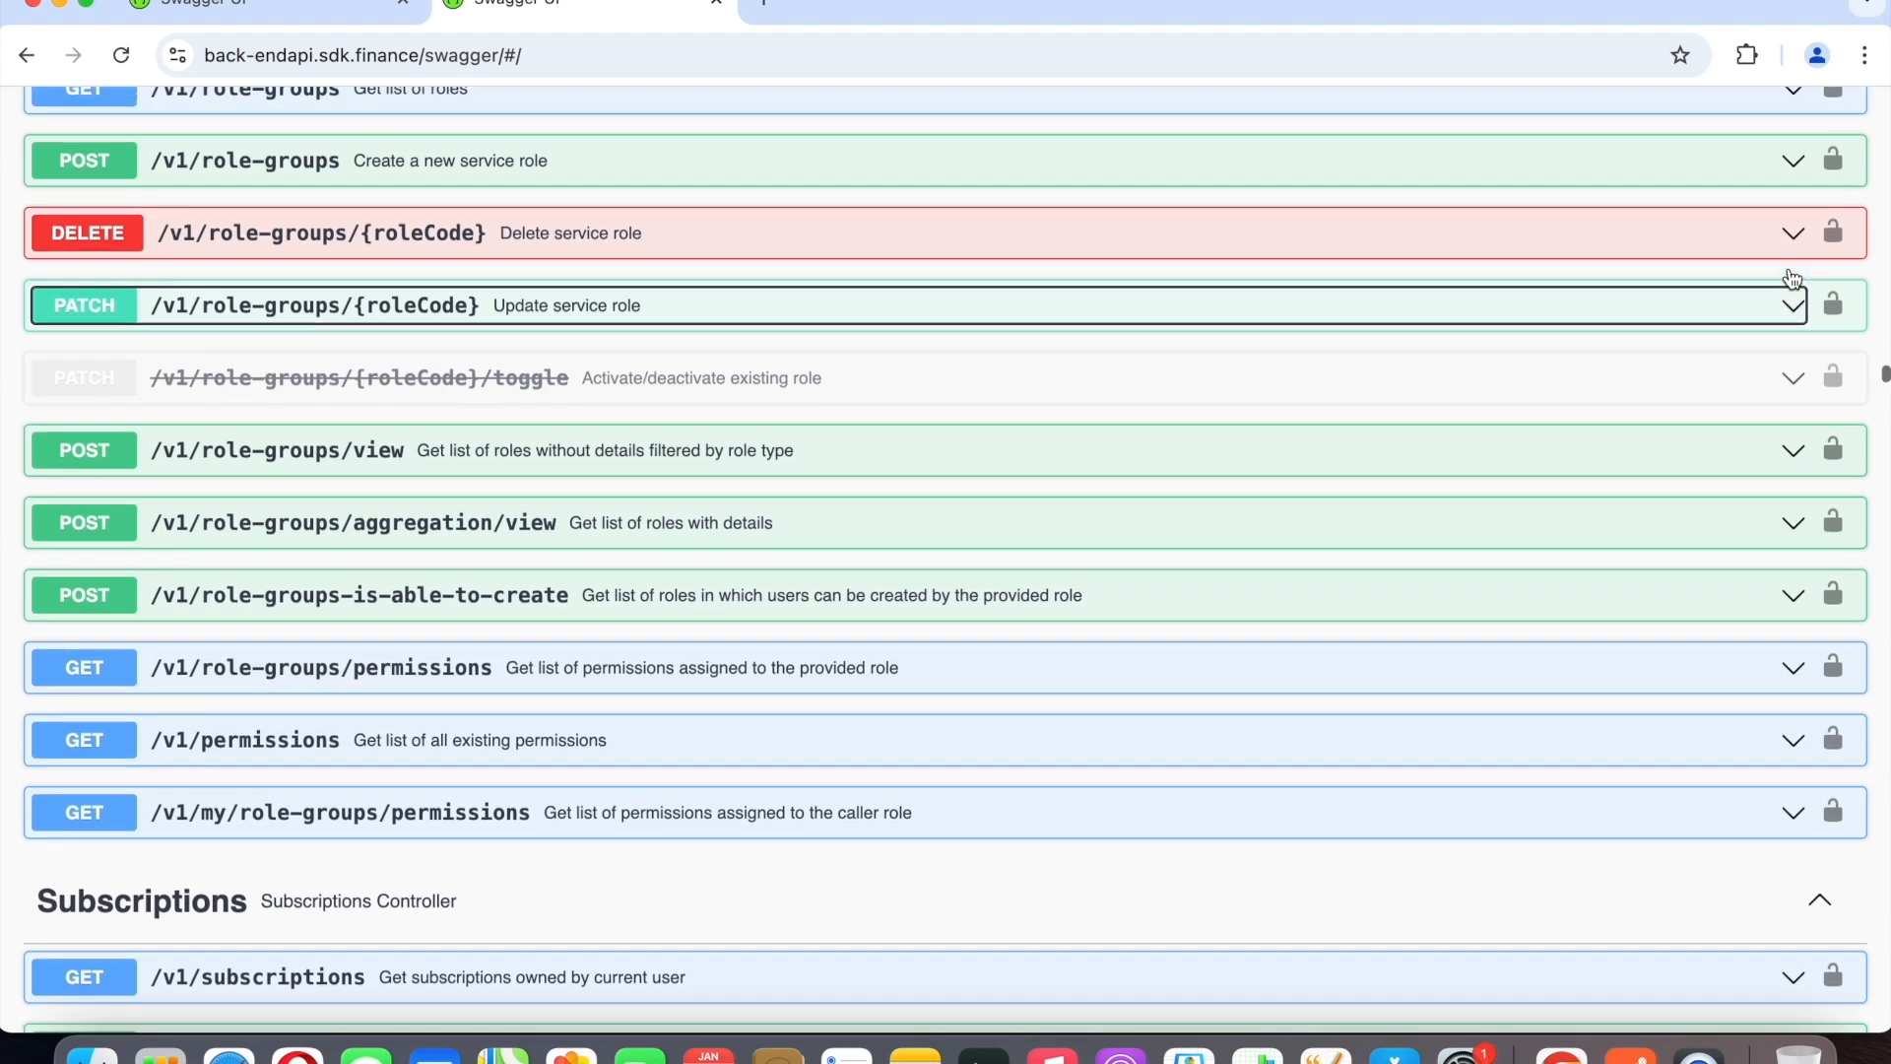
left_click(1792, 313)
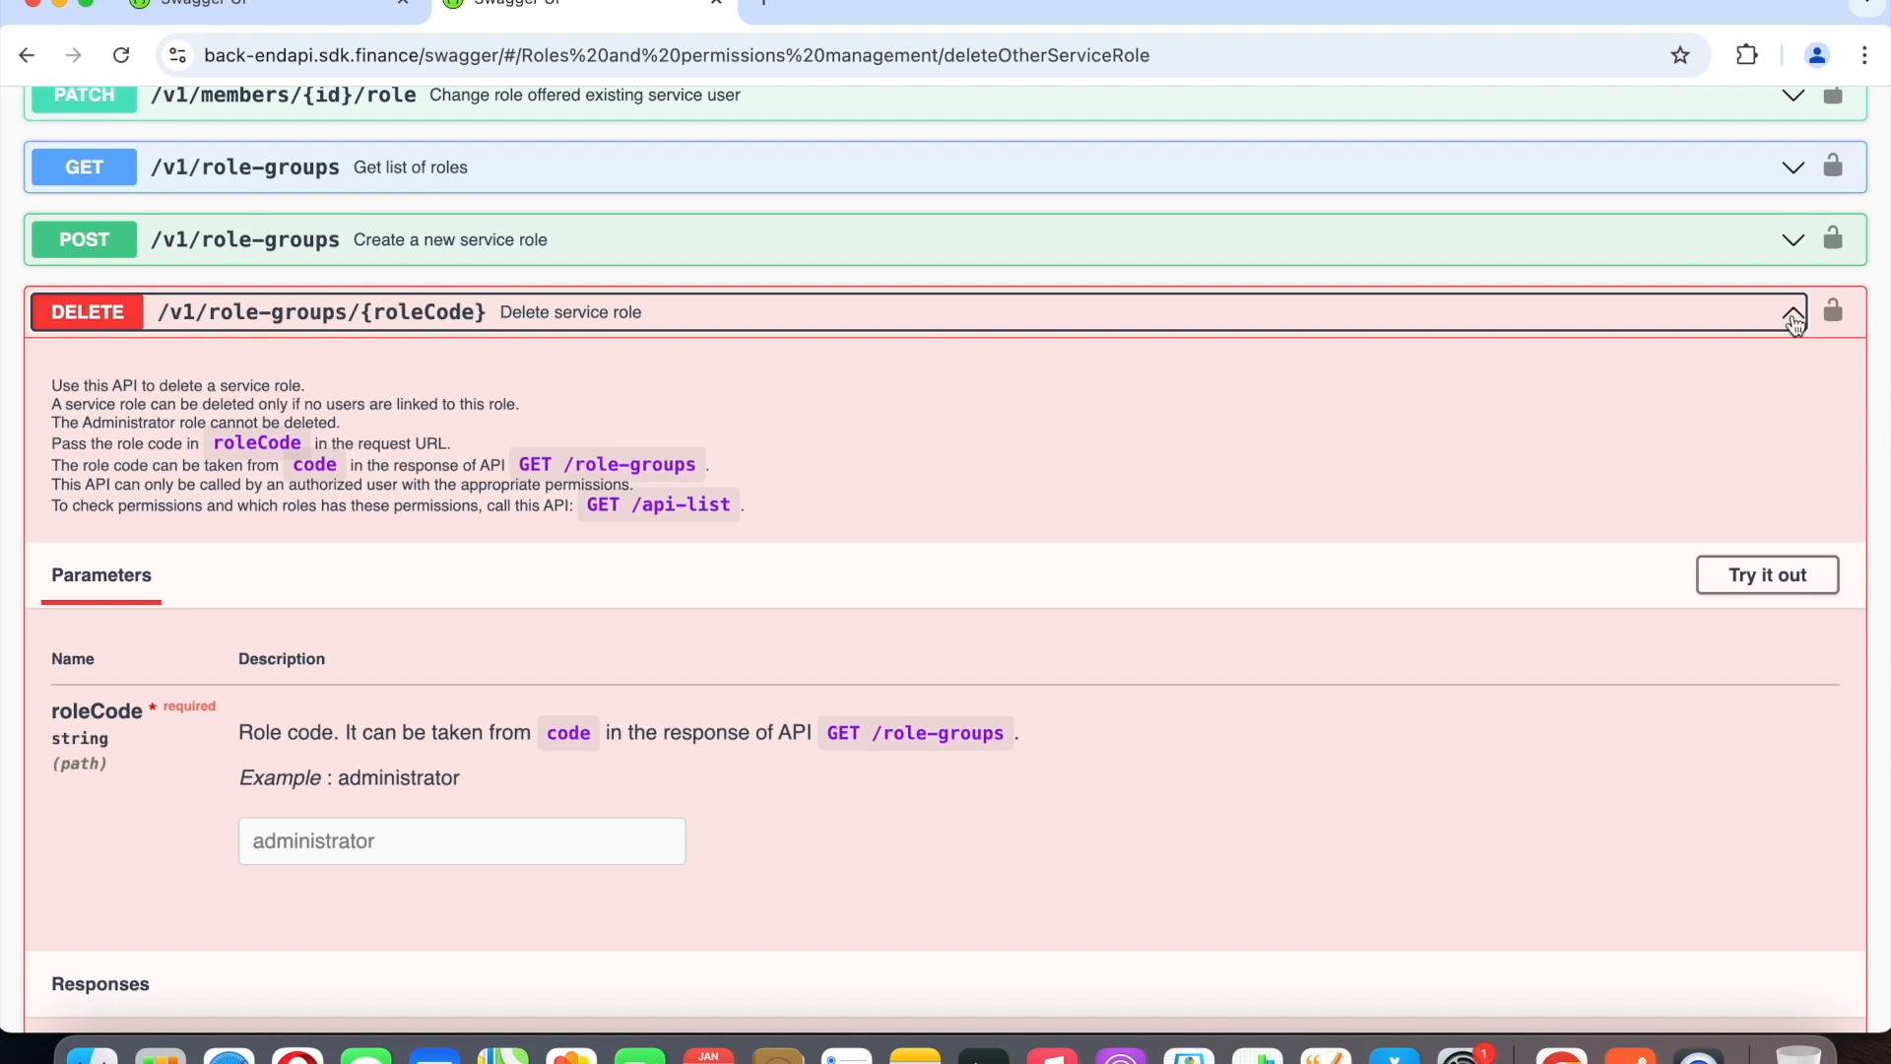
left_click(1792, 315)
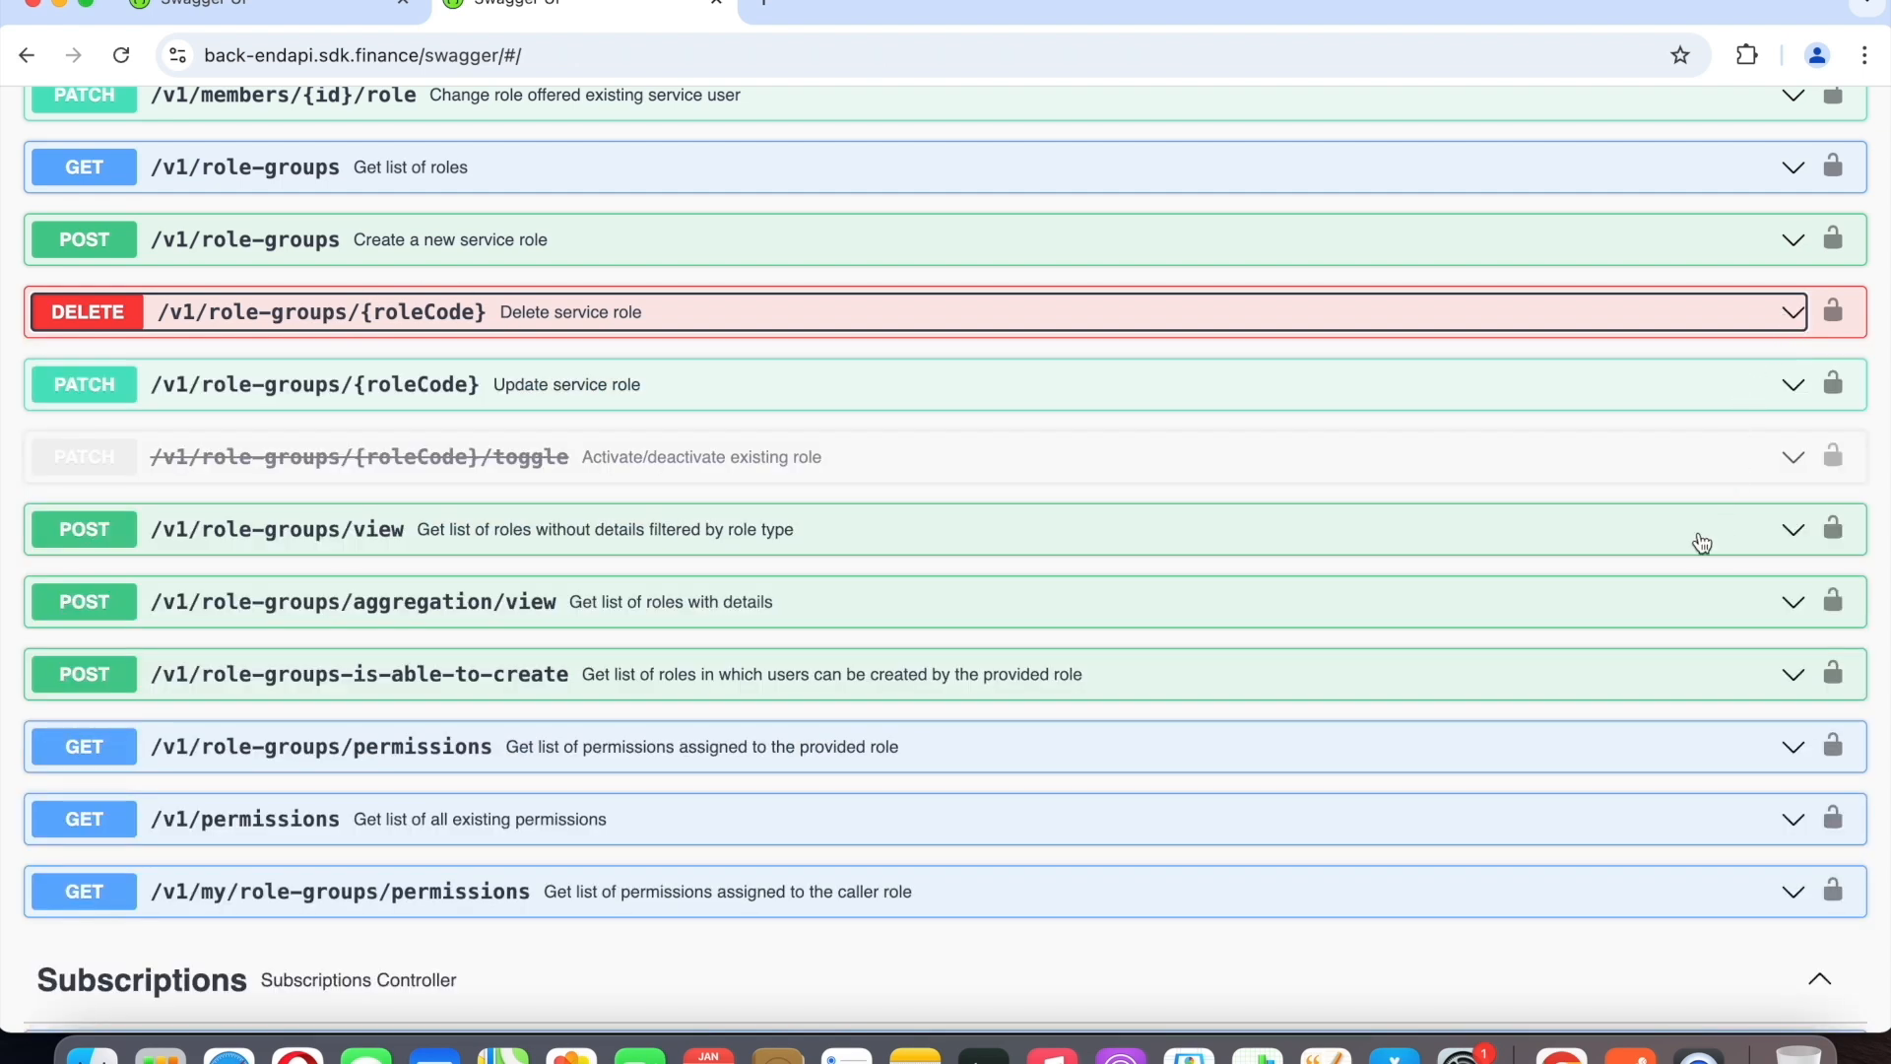
Expand PUT /v1/management/organization-settings/{organizationTypeCode}/roles/{roleCode}, read its description of changing permissions, and collapse it again.
scroll(1701, 543, "up", 3)
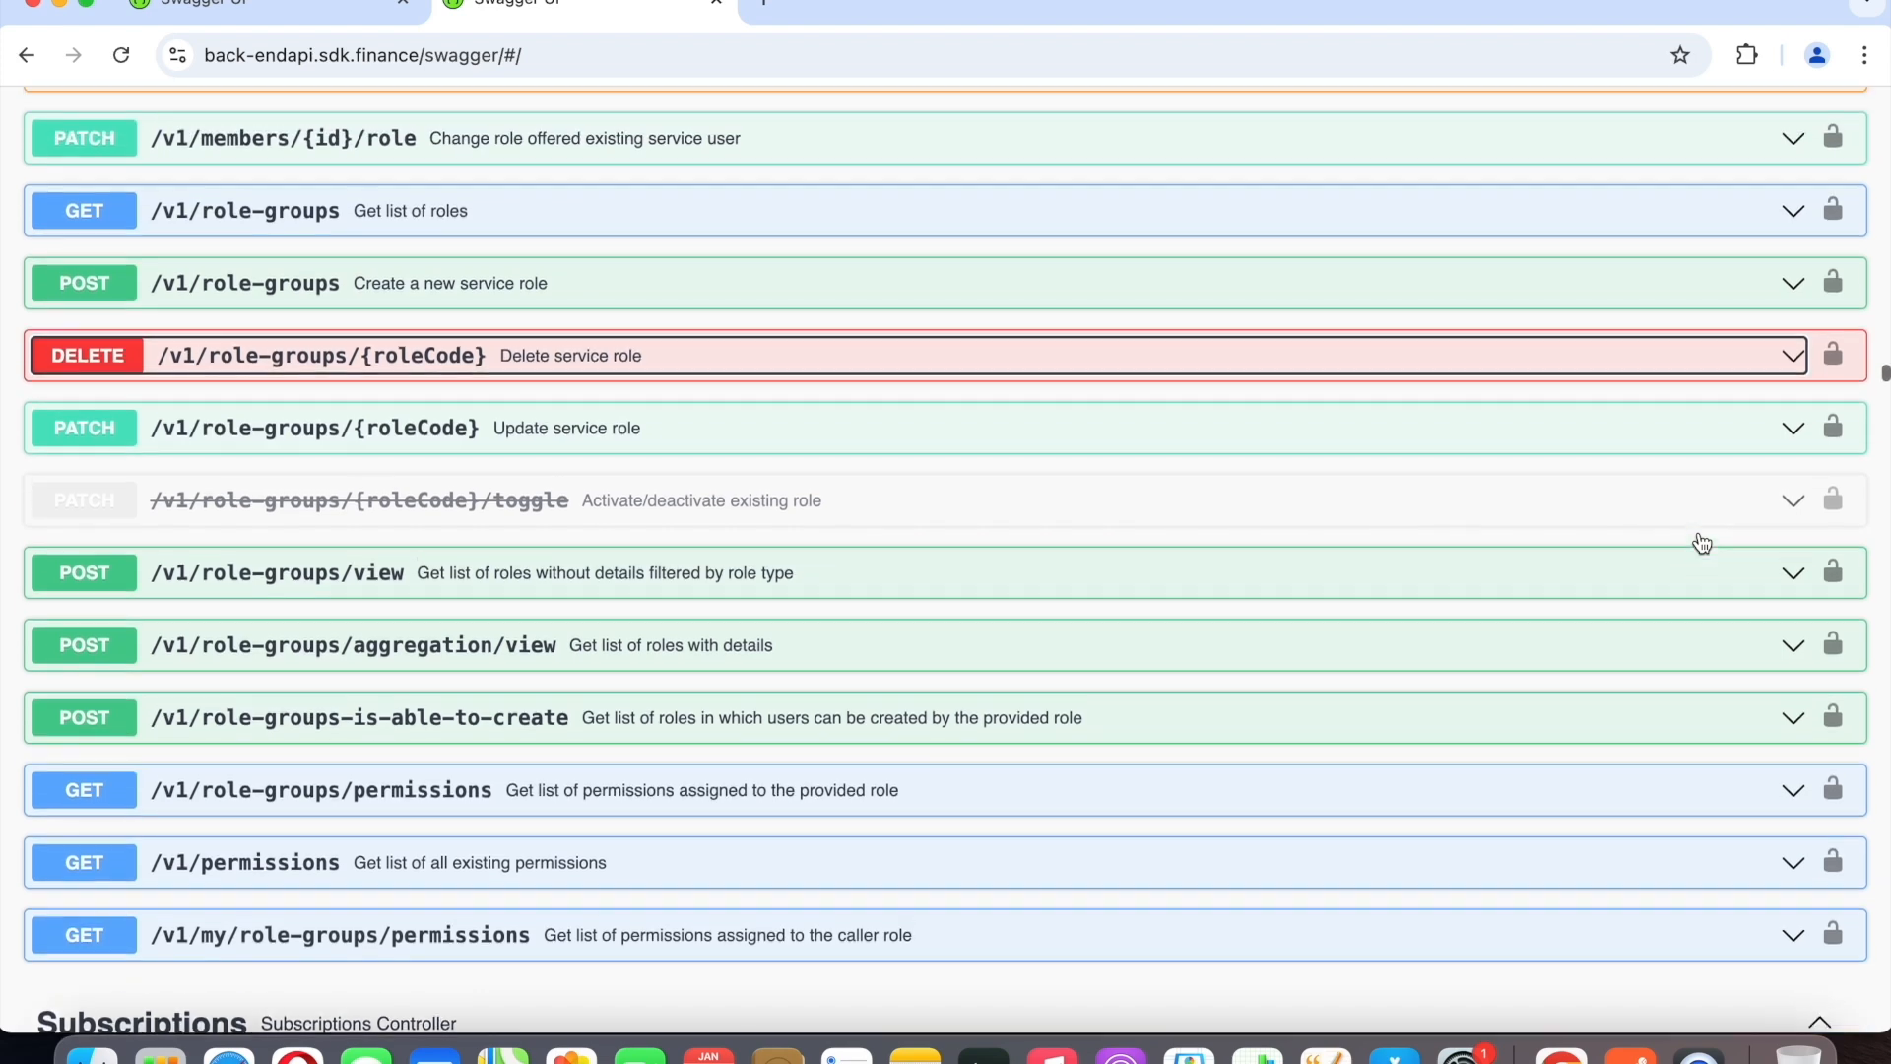
scroll(1702, 543, "up", 2)
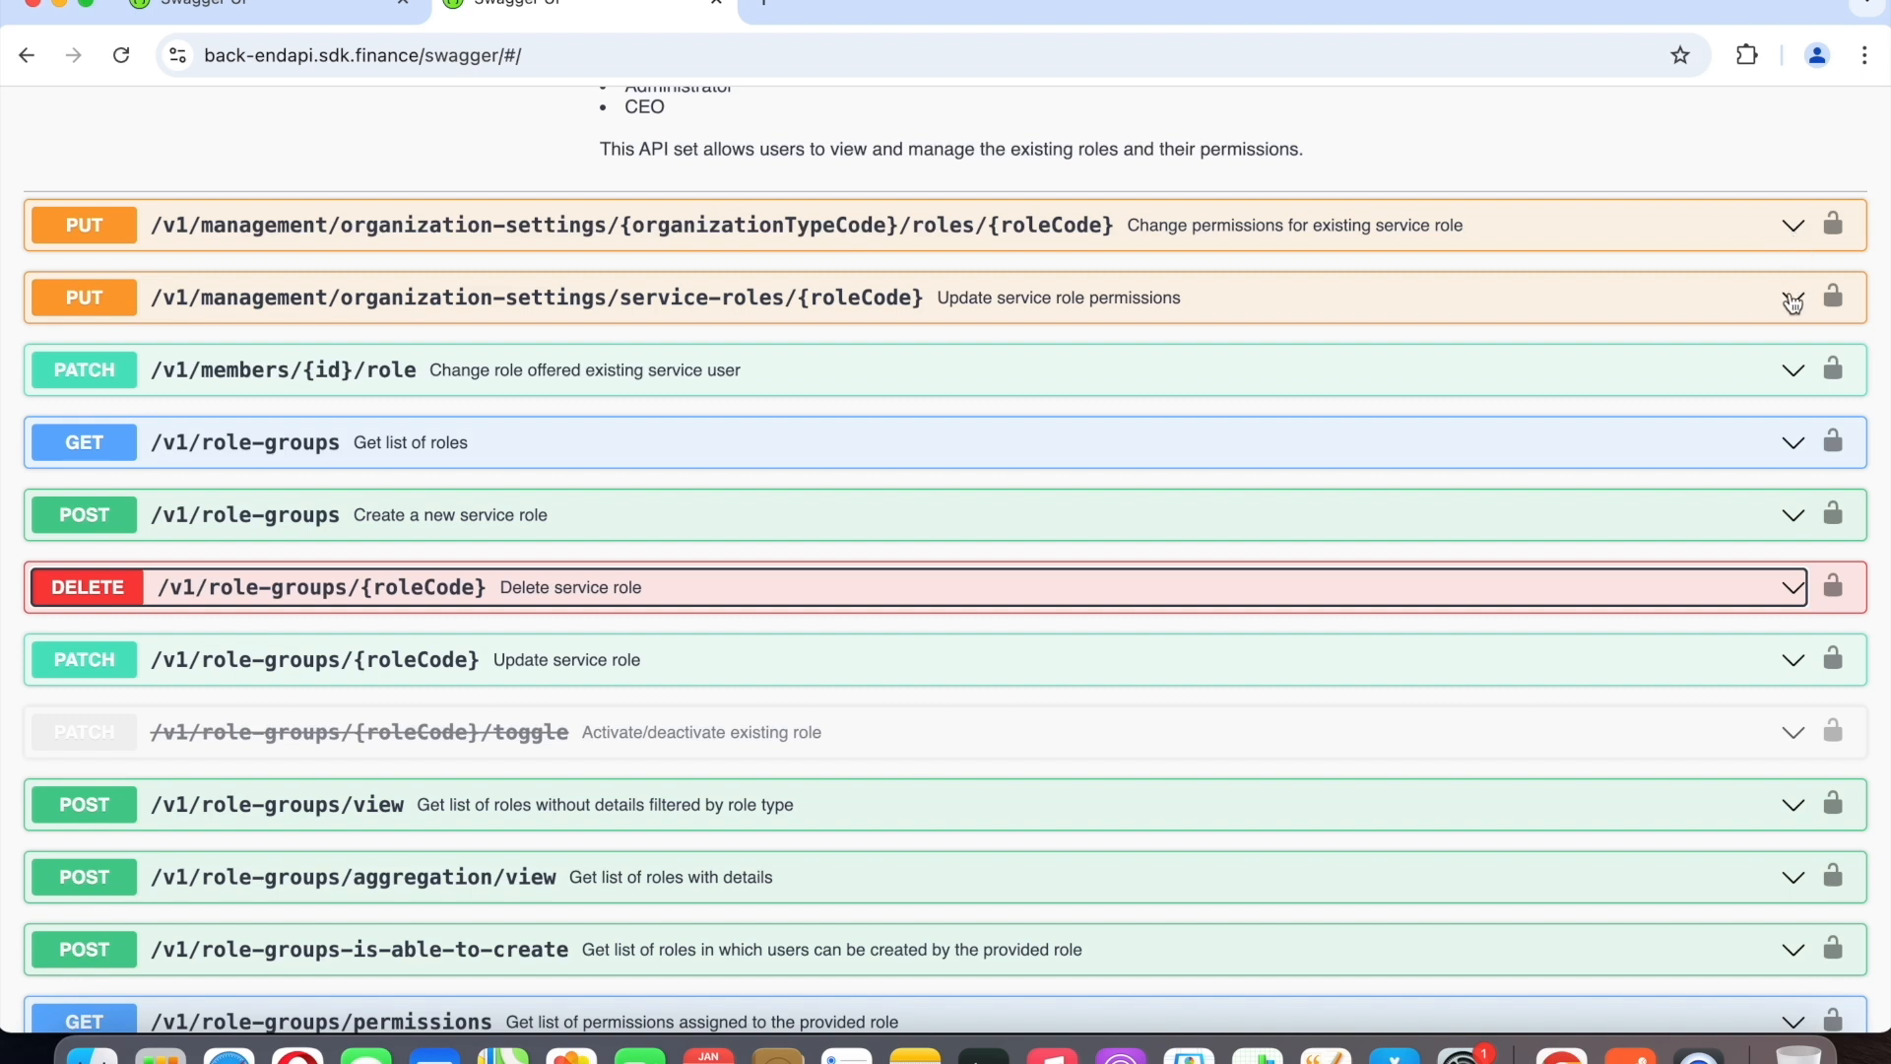
left_click(1794, 228)
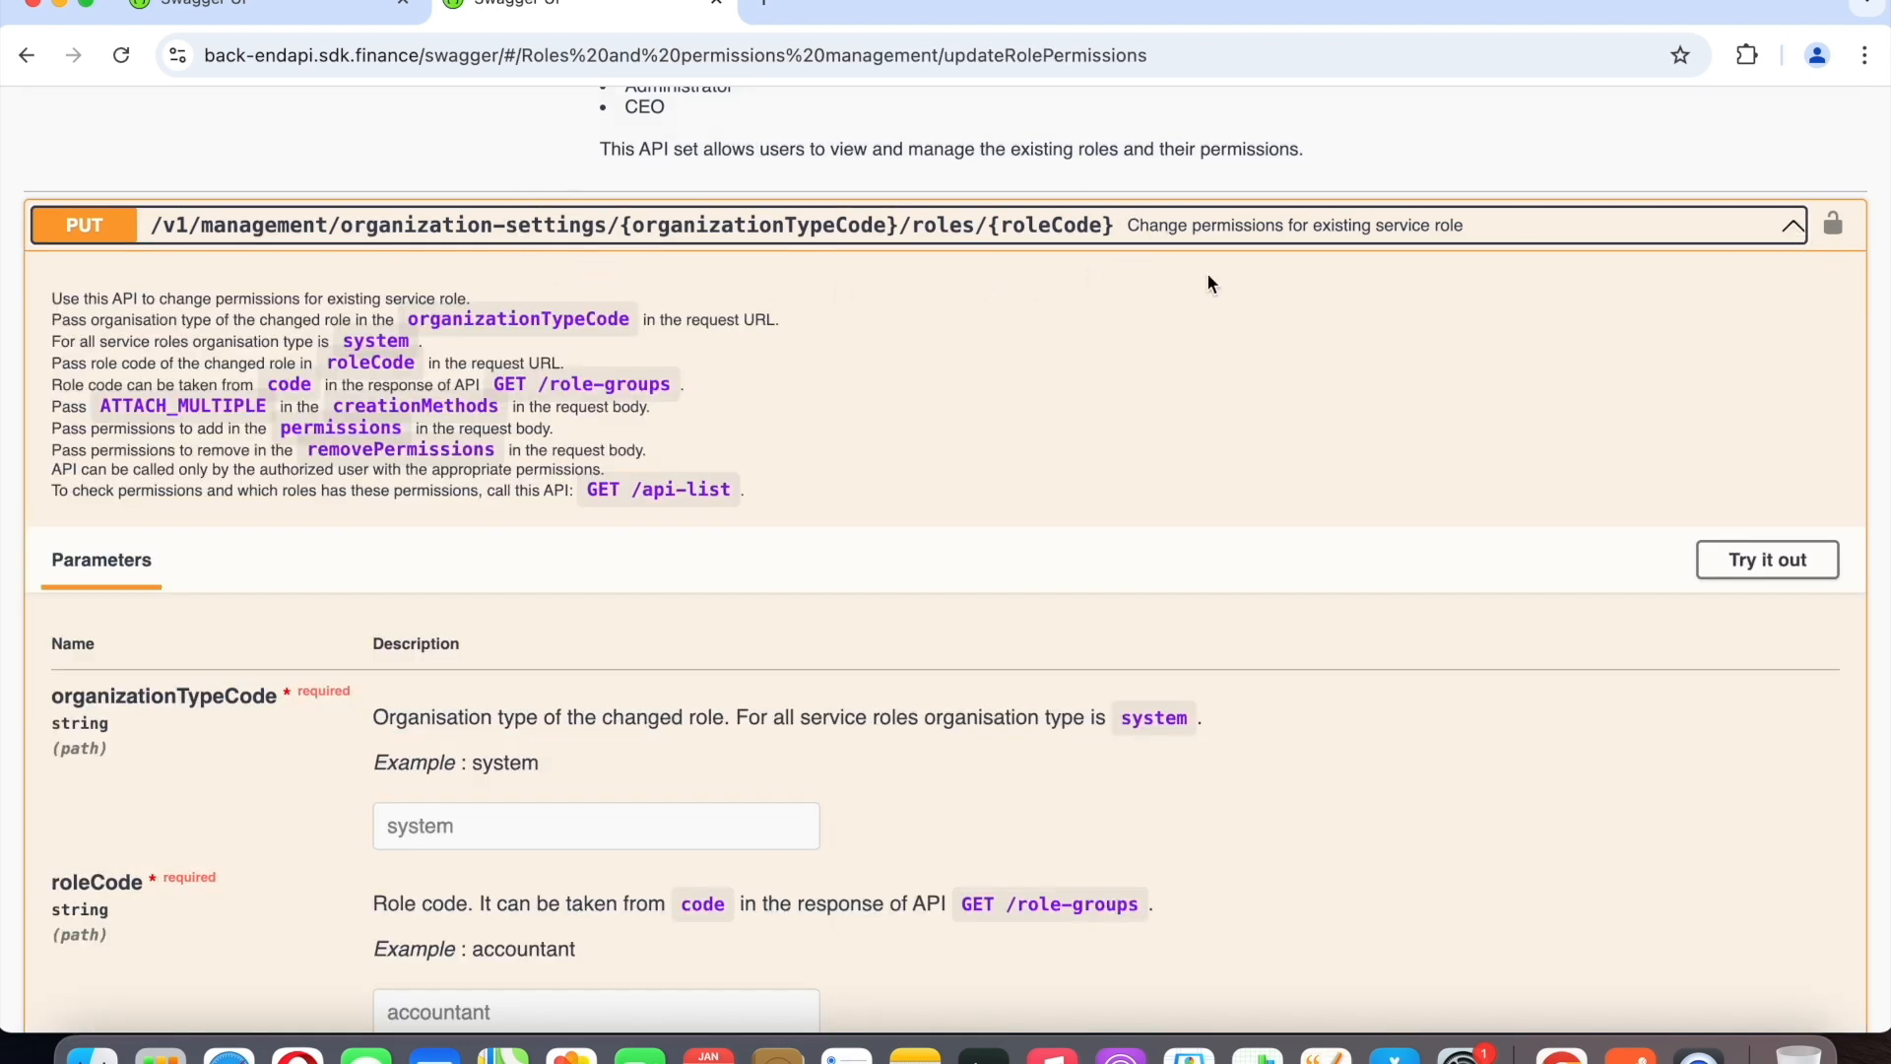
left_click(1794, 229)
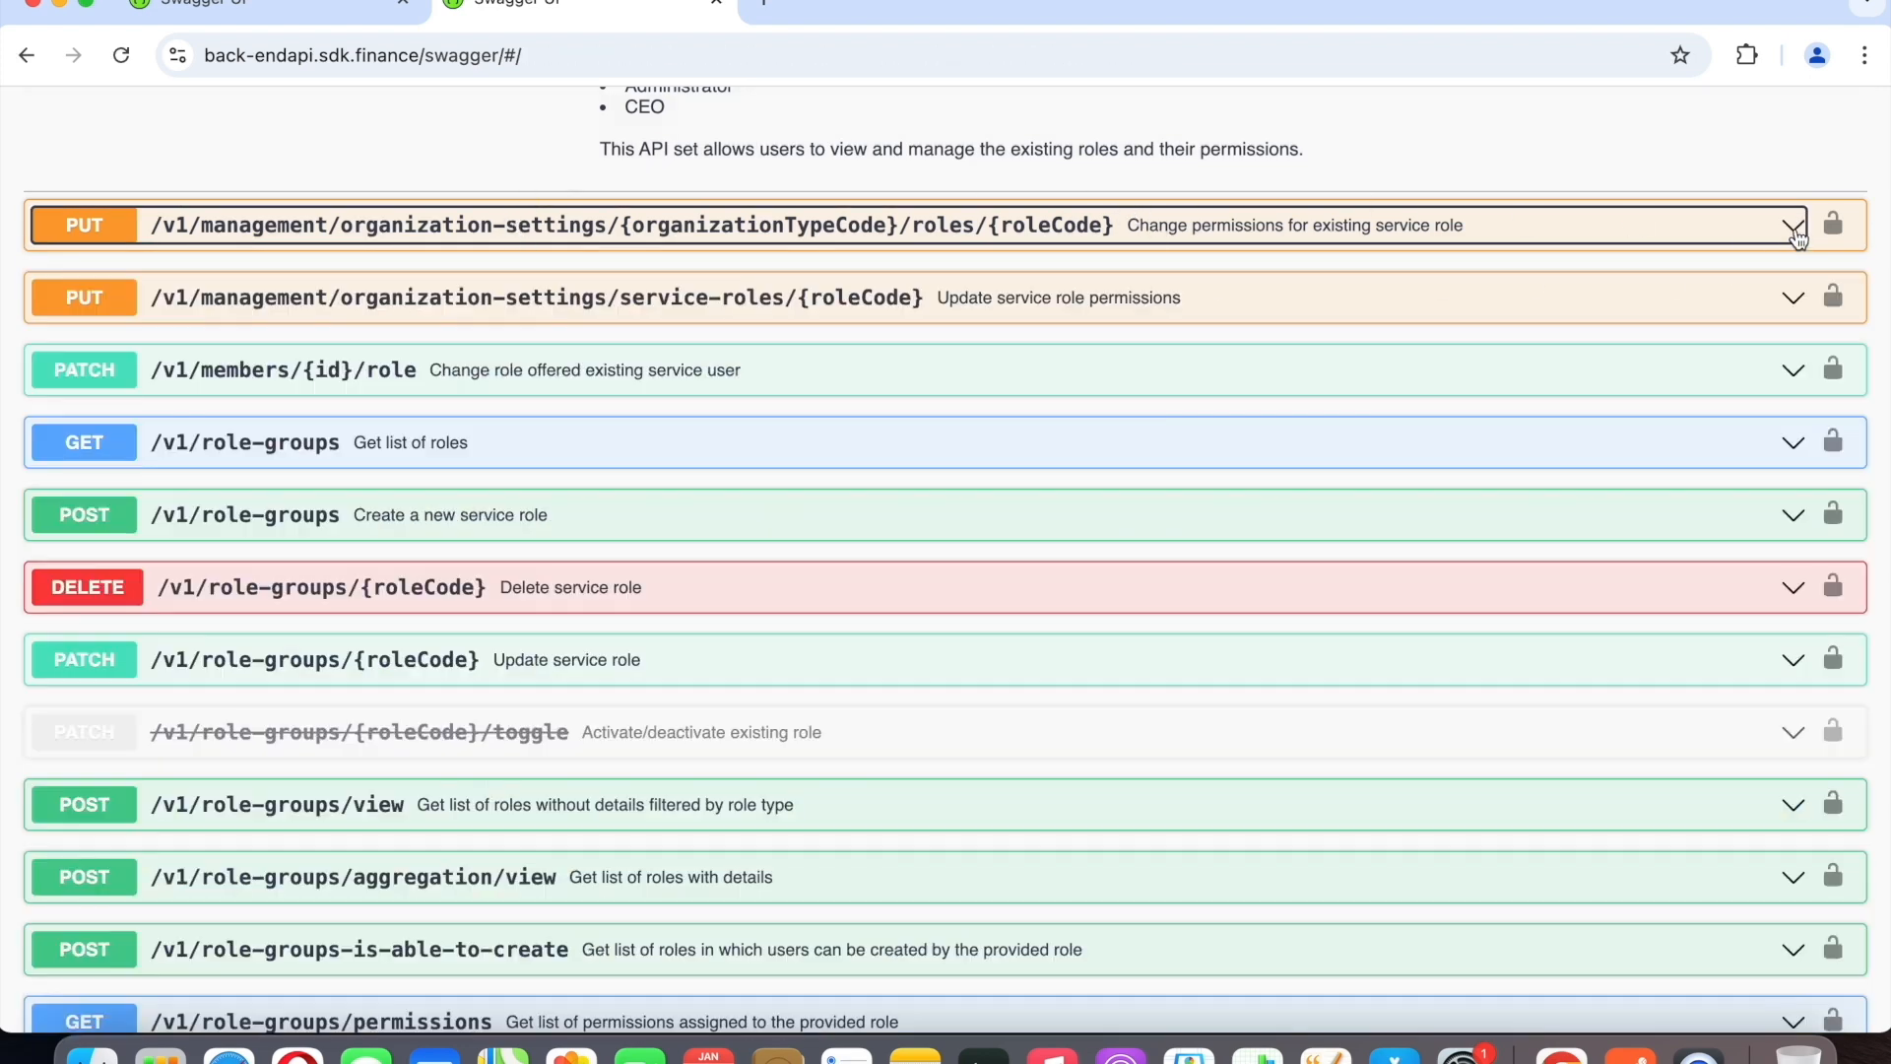
Expand PUT /v1/management/organization-settings/service-roles/{roleCode} and review its description, parameters and request body example.
left_click(1789, 299)
scroll(511, 395, "down", 5)
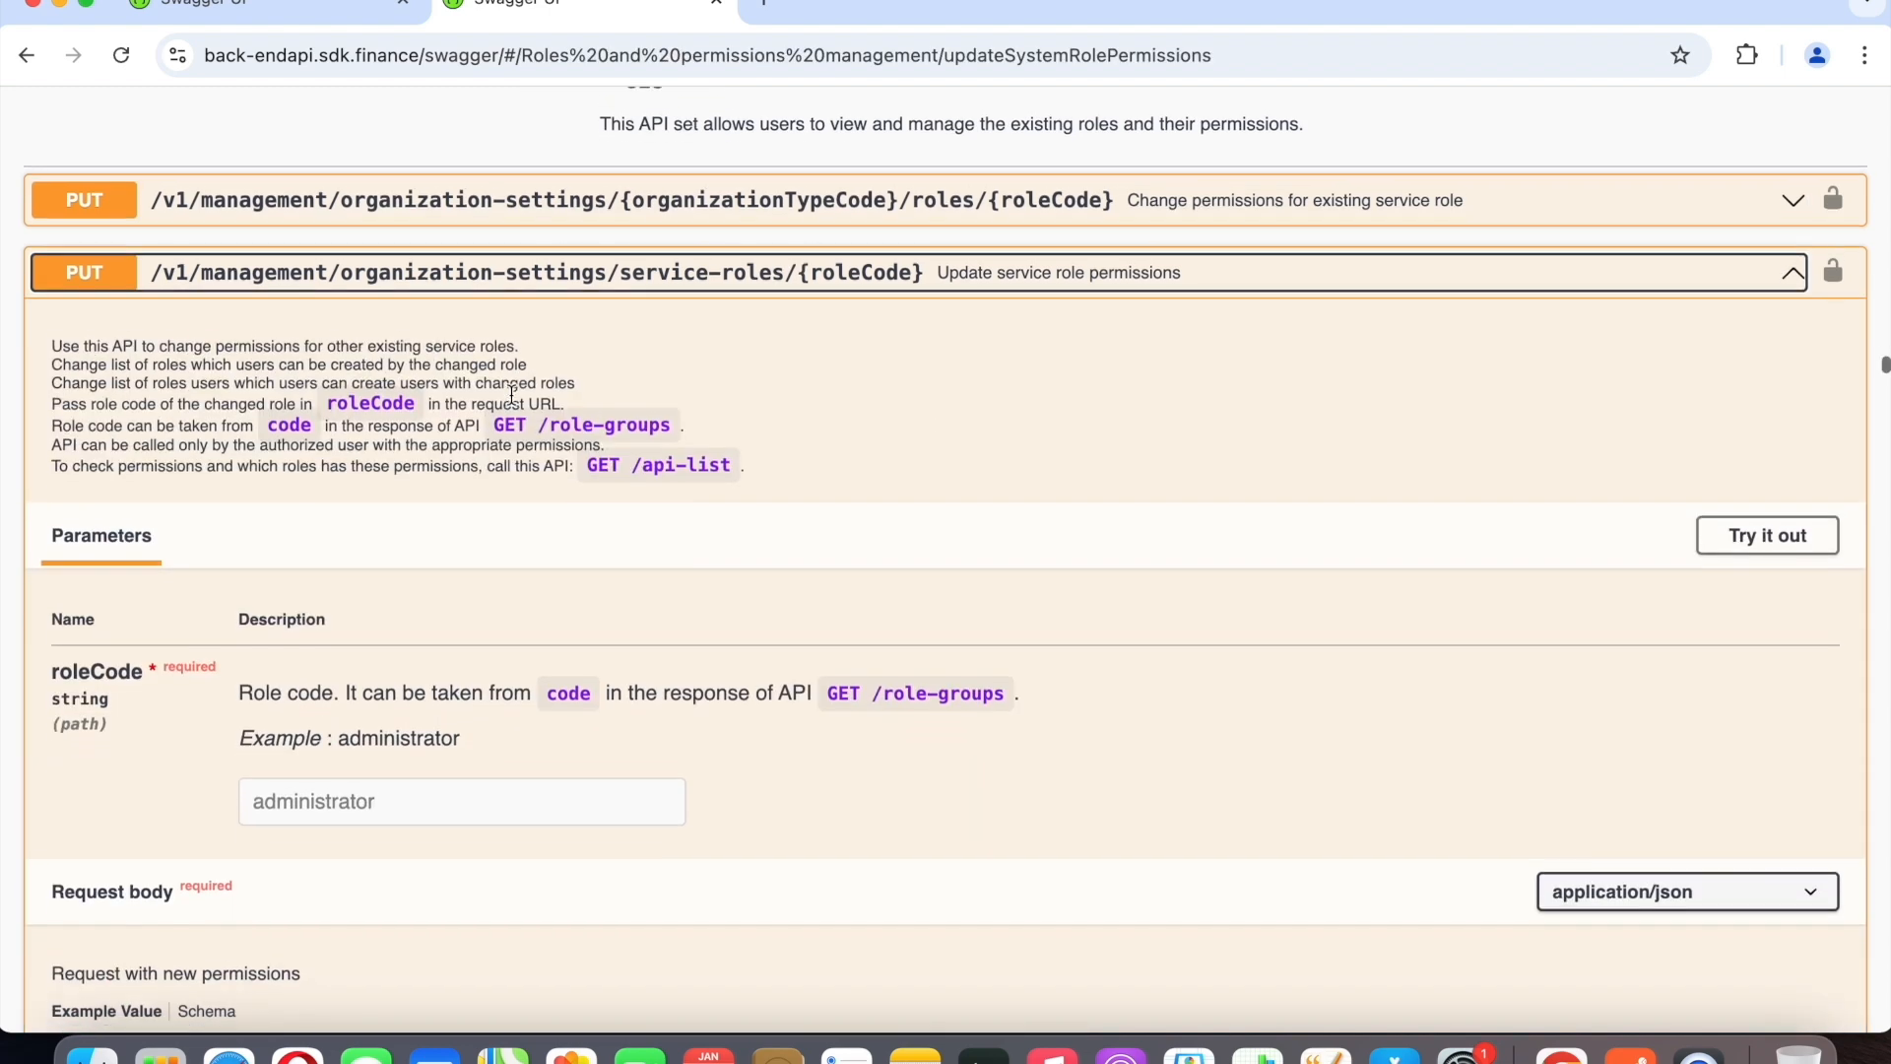
scroll(510, 402, "down", 3)
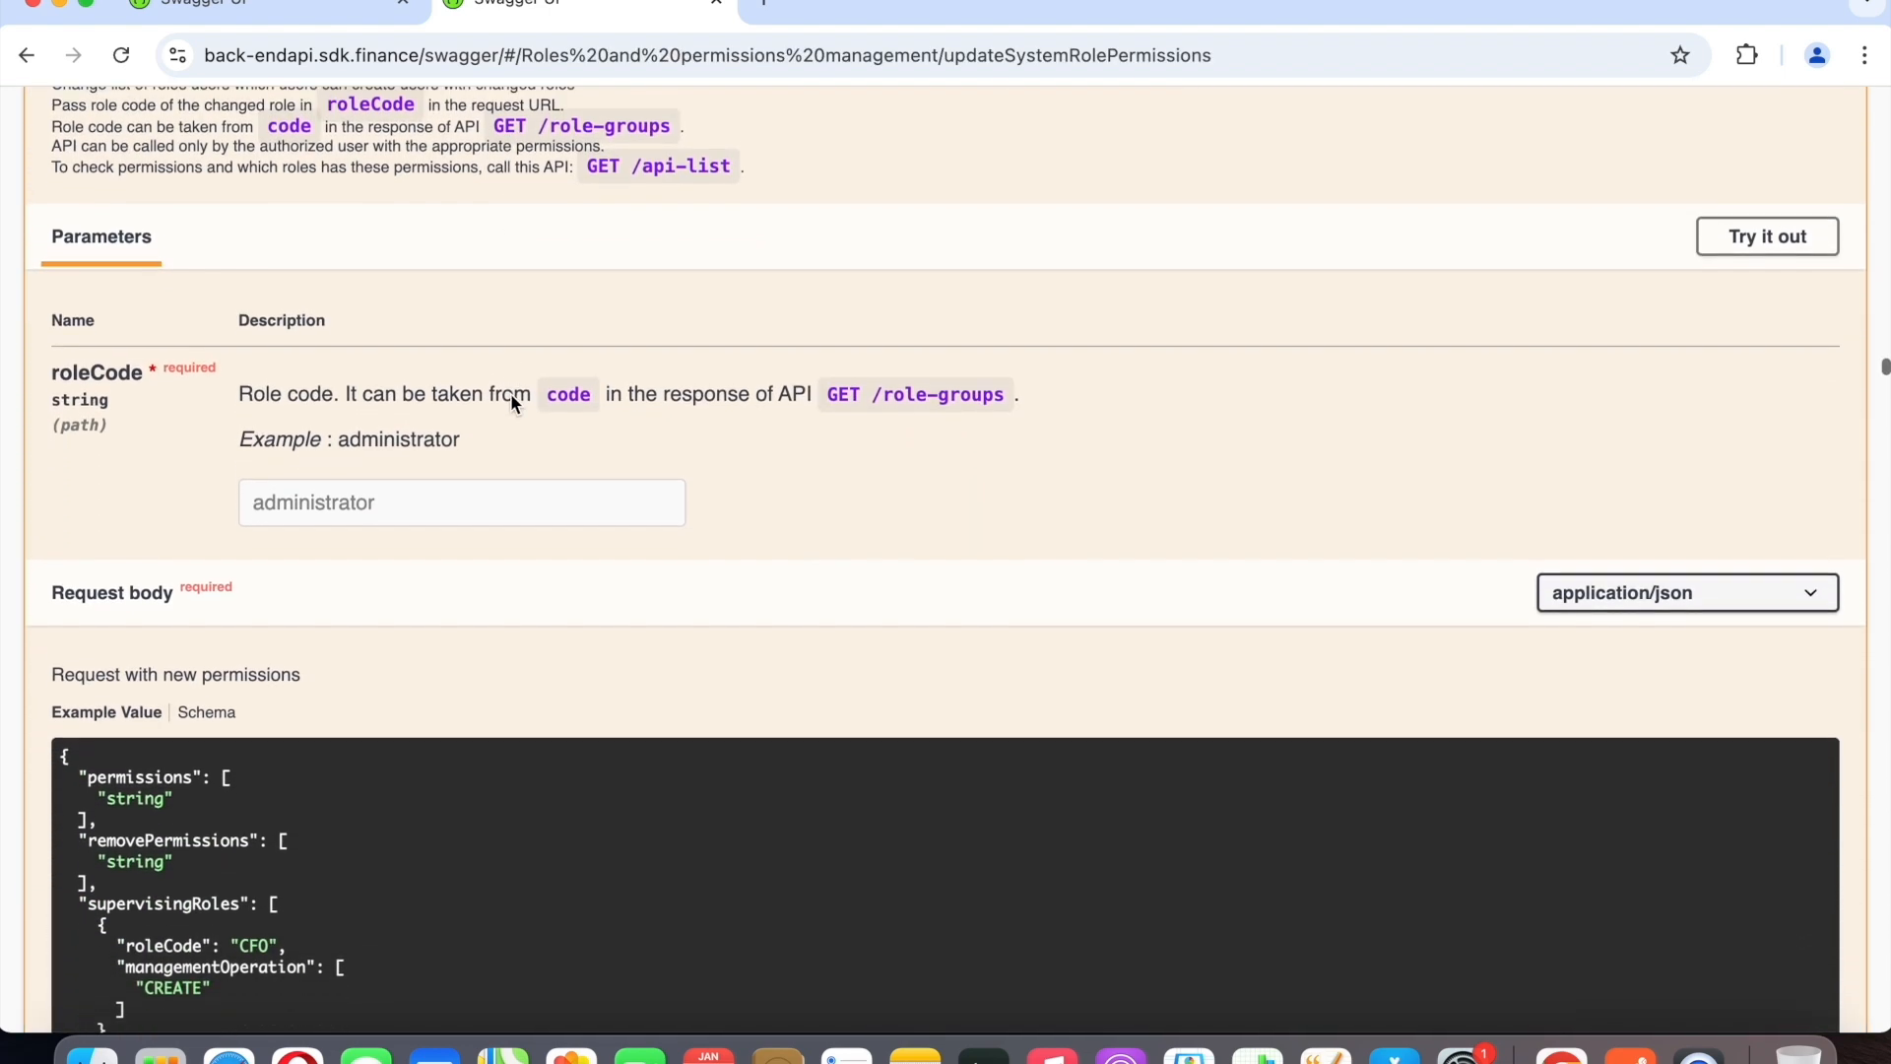